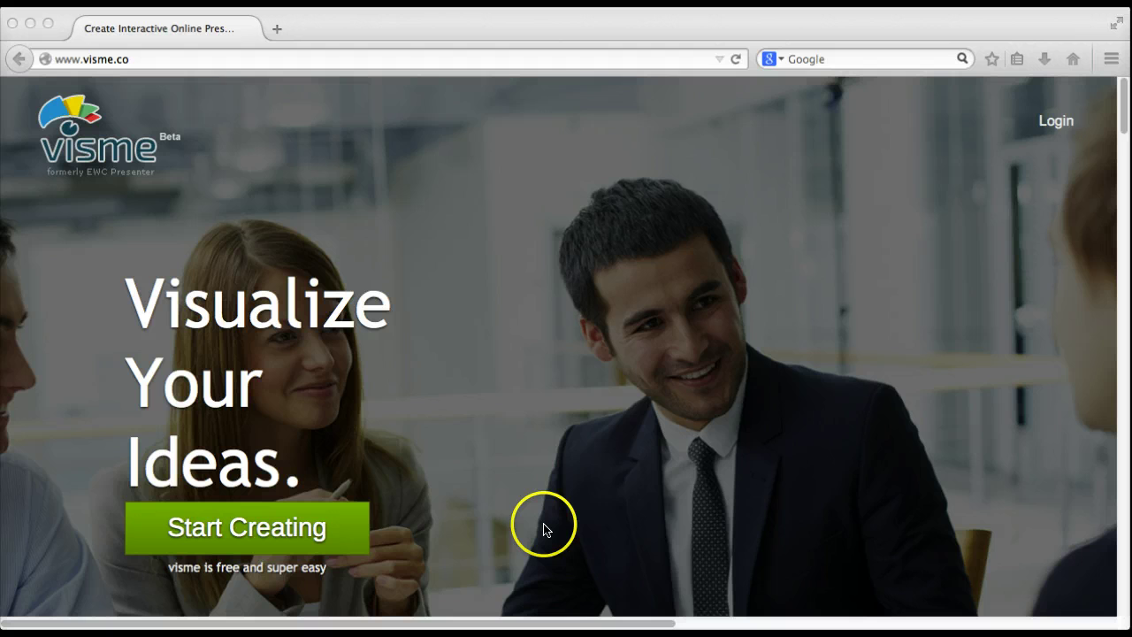
Log in to Visme and create a new project named 'Social Networking in HE'.
{"action": "left_click", "coordinate": [544, 529]}
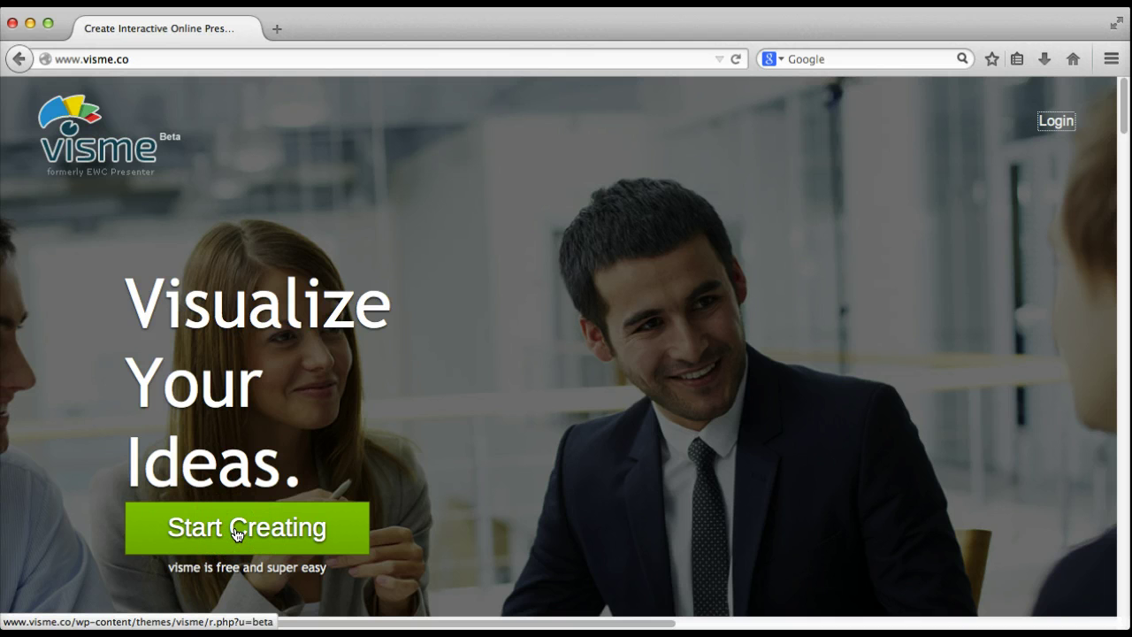
{"action": "left_click", "coordinate": [1052, 122]}
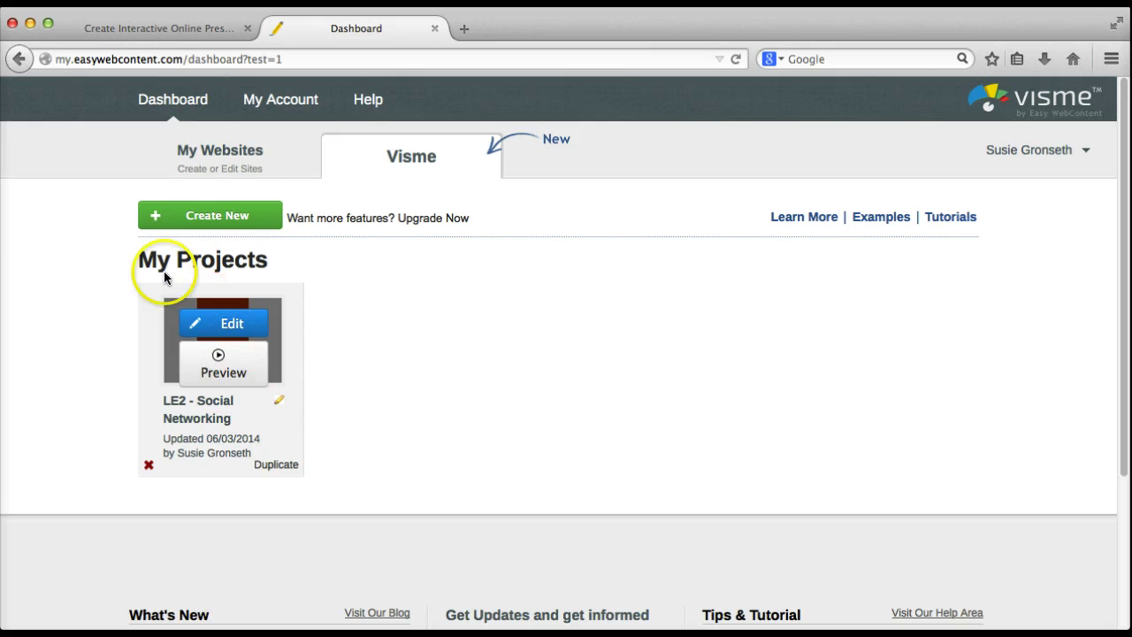
{"action": "left_click", "coordinate": [203, 223]}
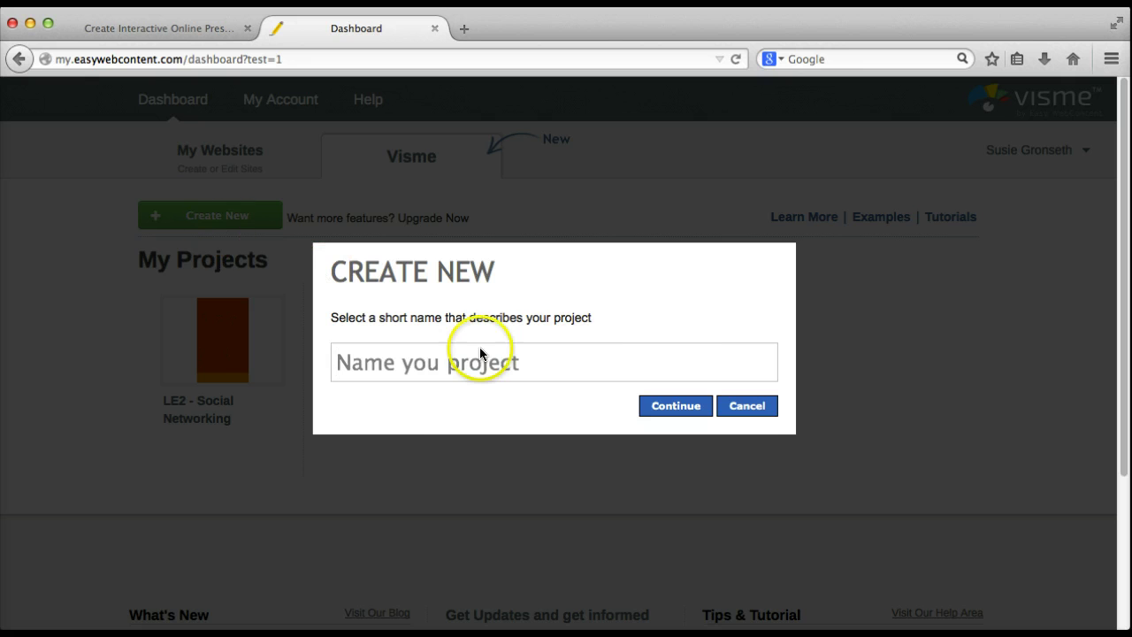
{"action": "left_click", "coordinate": [513, 362]}
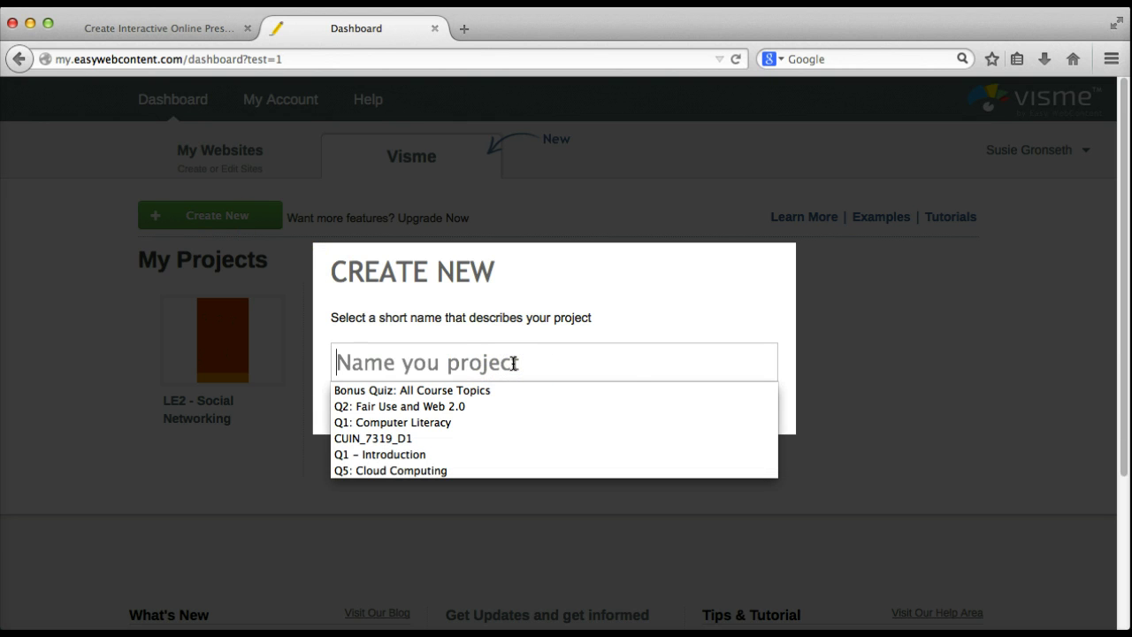
{"action": "type", "text": "Social"}
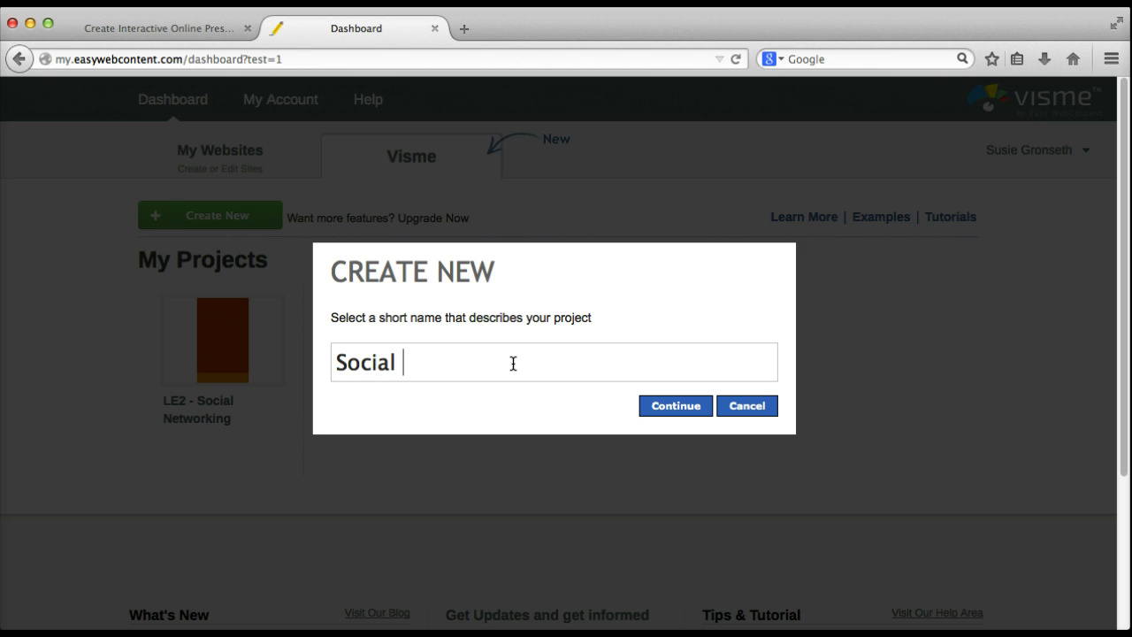
{"action": "type", "text": " Networking"}
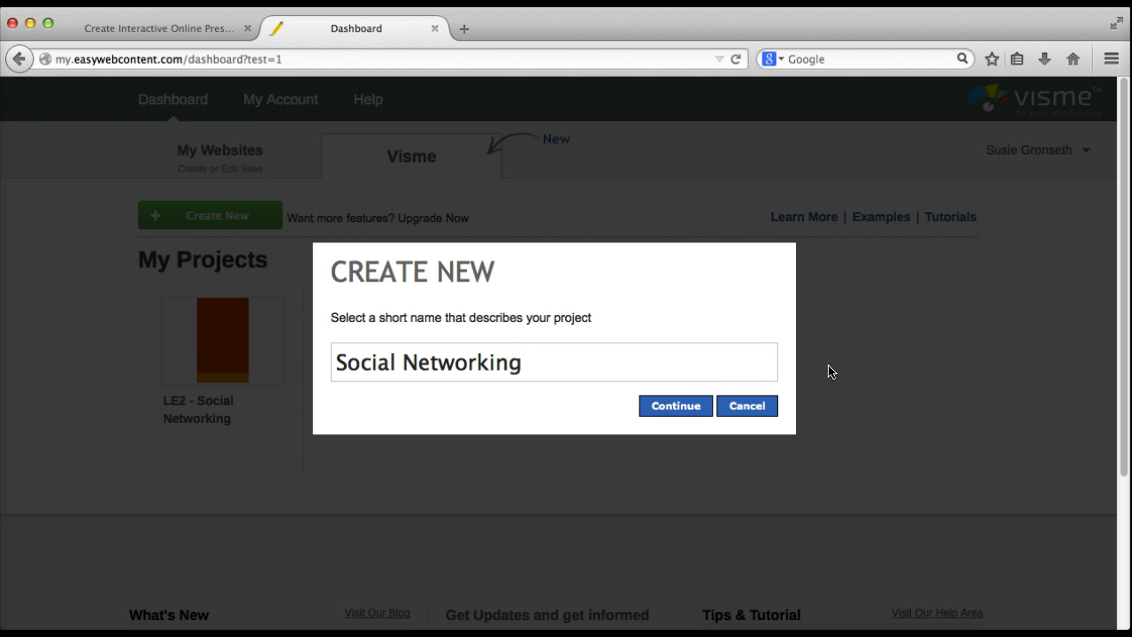
{"action": "left_click", "coordinate": [785, 394]}
{"action": "type", "text": "in HE"}
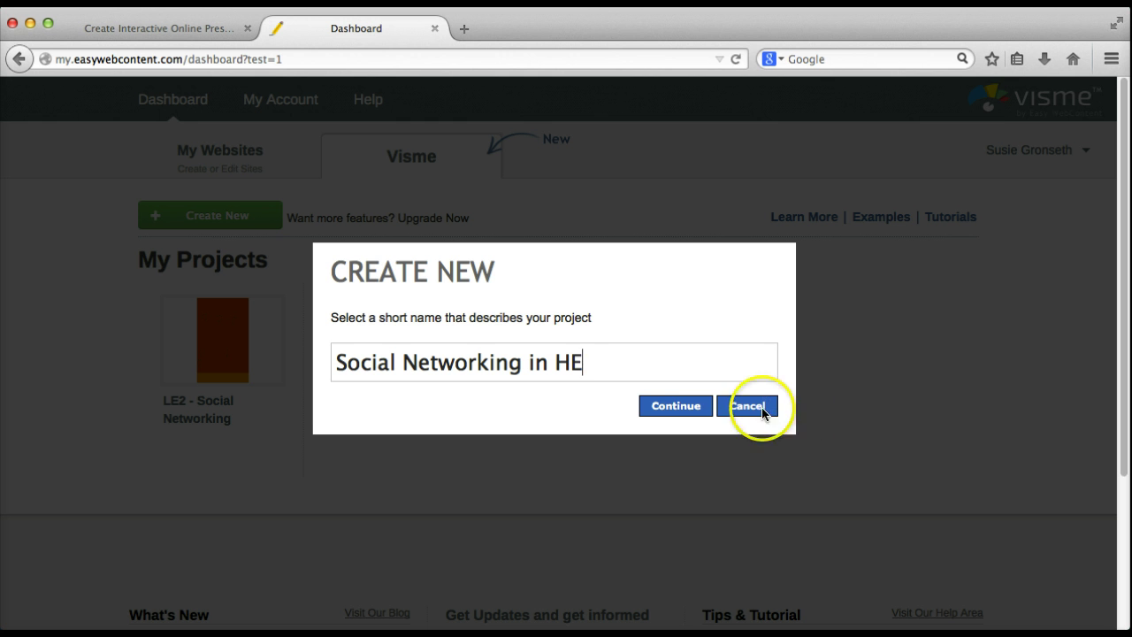
{"action": "left_click", "coordinate": [677, 406]}
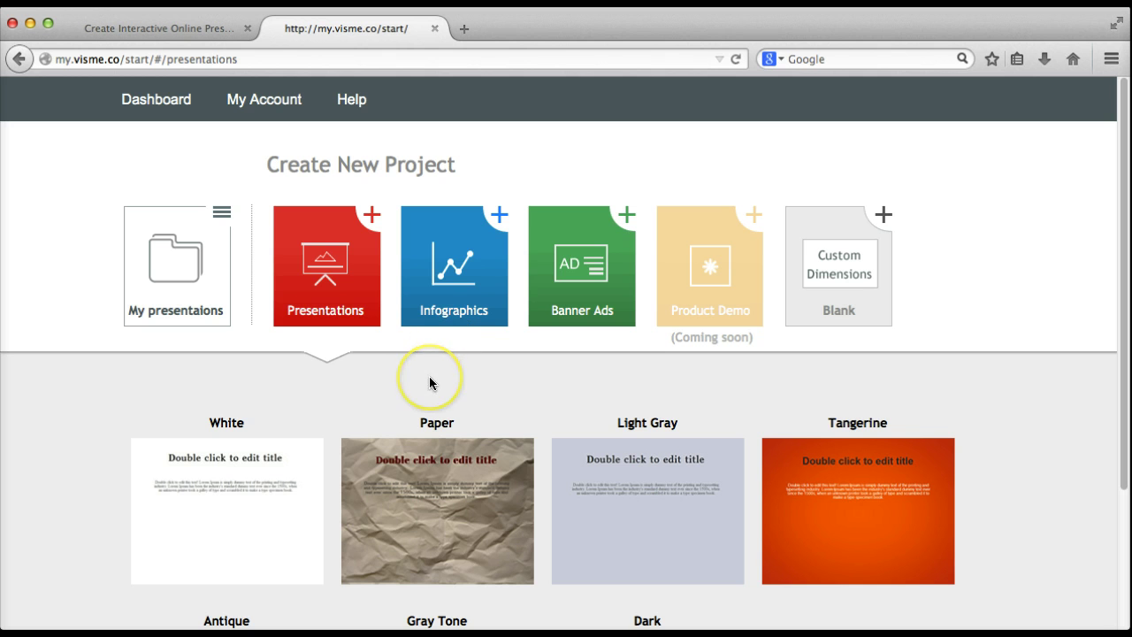
Show the Infographics templates and browse the gallery past Small Business Report and How to Sell via Email.
{"action": "left_click", "coordinate": [359, 331]}
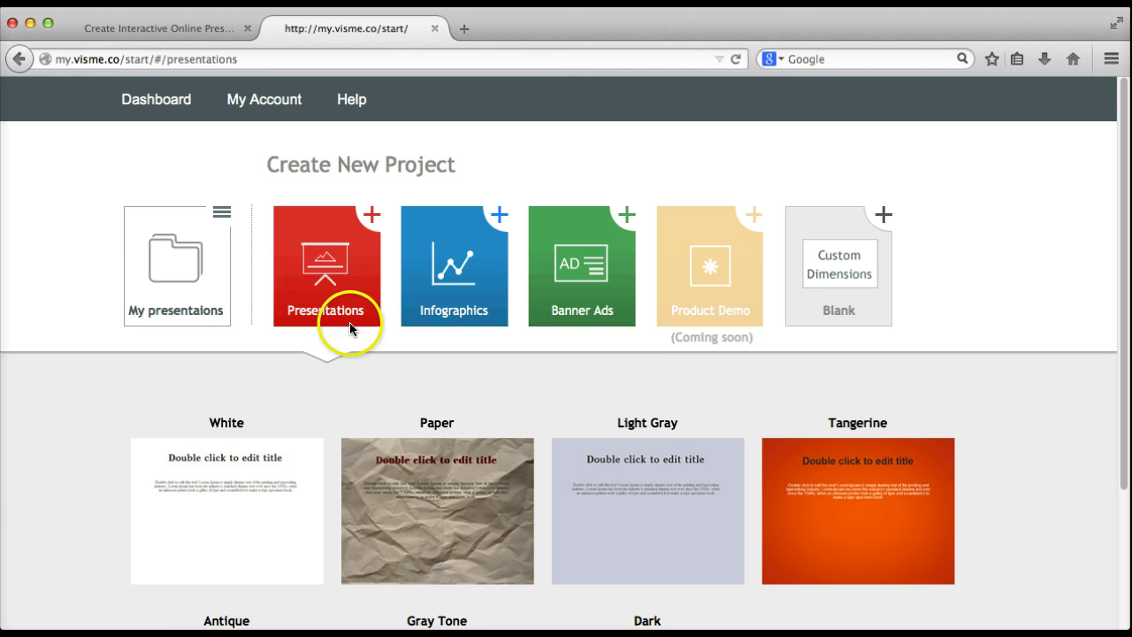
{"action": "left_click", "coordinate": [461, 302]}
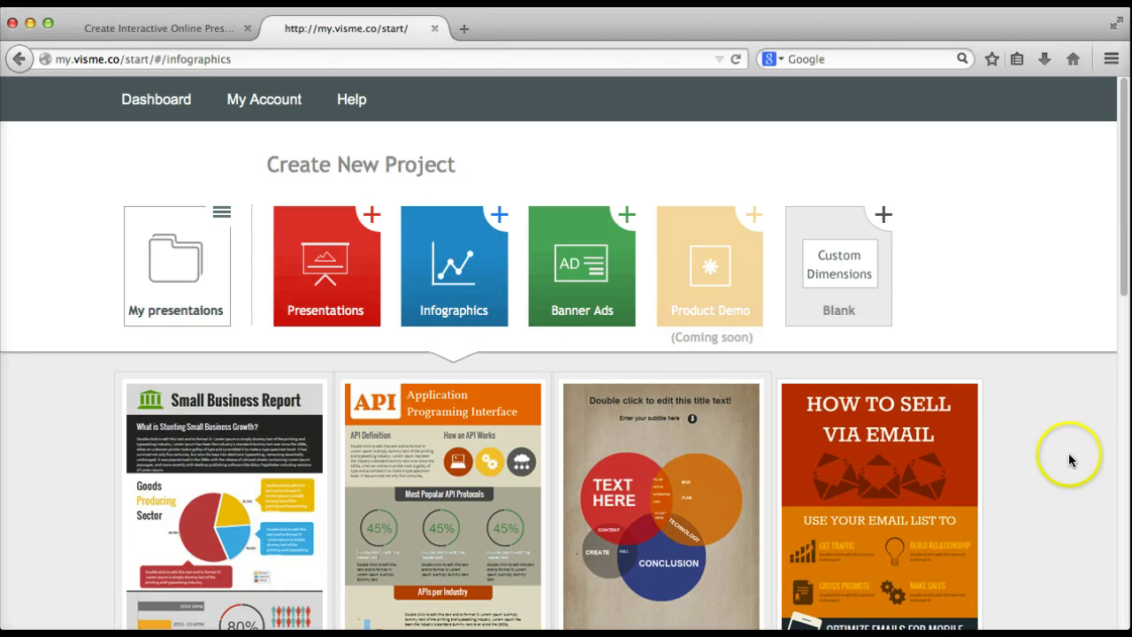
{"action": "scroll", "coordinate": [1033, 487], "scroll_direction": "down", "scroll_amount": 2}
{"action": "scroll", "coordinate": [1031, 485], "scroll_direction": "down", "scroll_amount": 5}
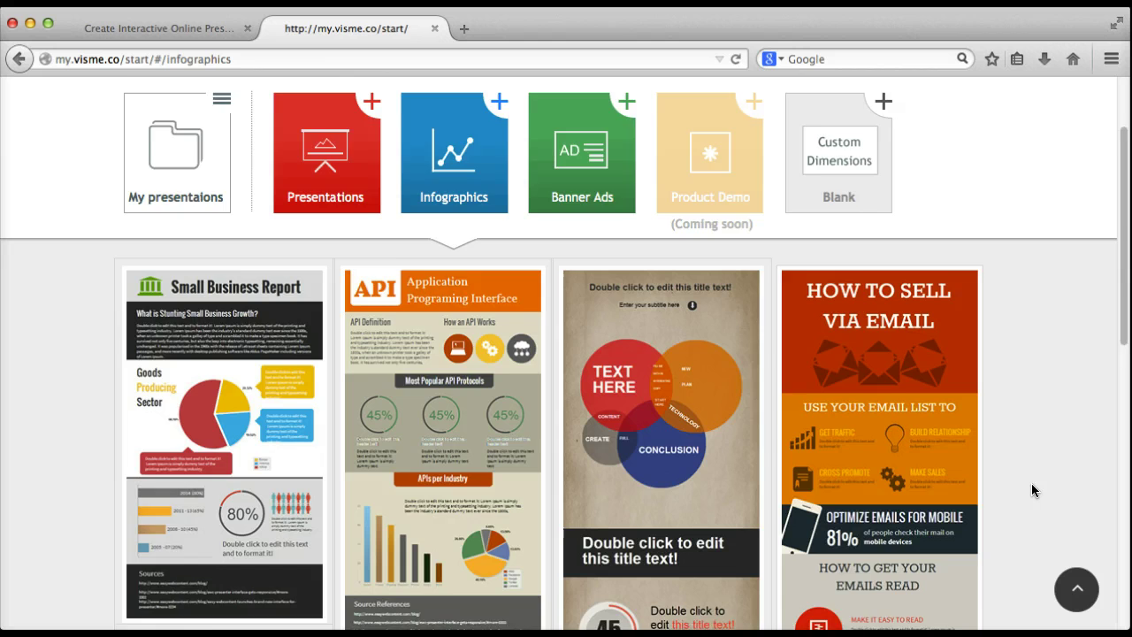
{"action": "scroll", "coordinate": [1031, 483], "scroll_direction": "down", "scroll_amount": 8}
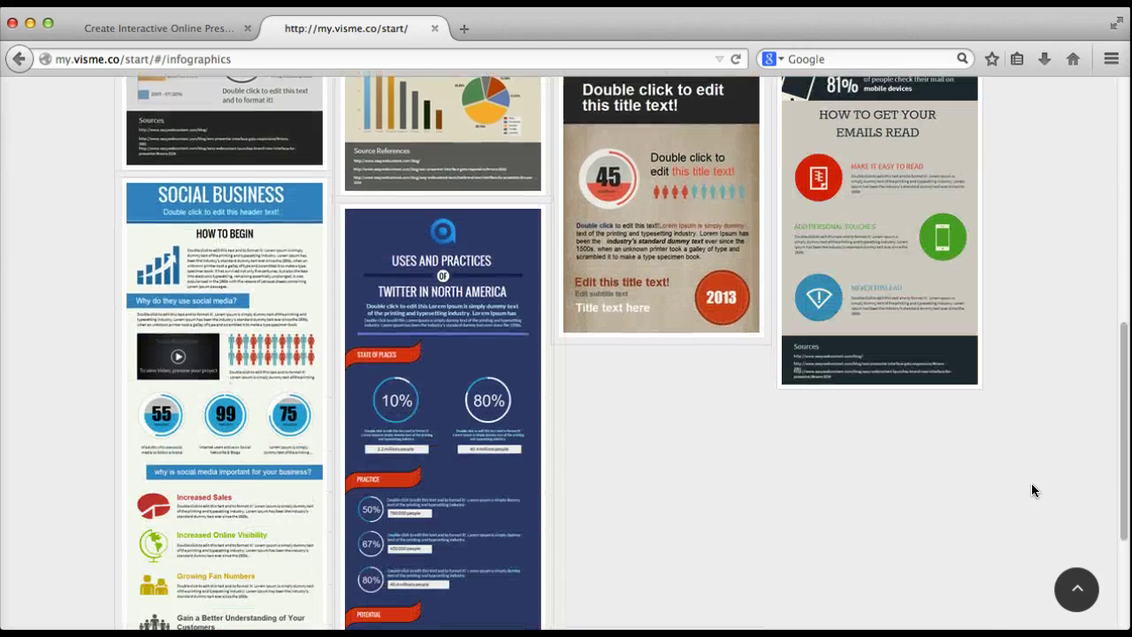
{"action": "scroll", "coordinate": [1033, 490], "scroll_direction": "down", "scroll_amount": 5}
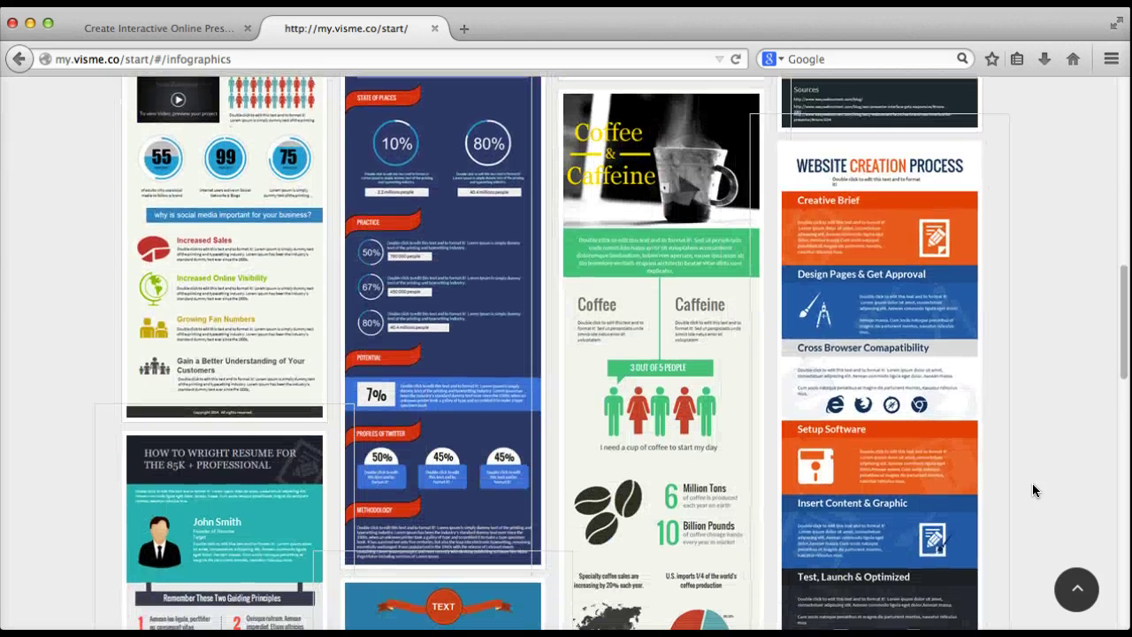
{"action": "scroll", "coordinate": [1032, 490], "scroll_direction": "down", "scroll_amount": 8}
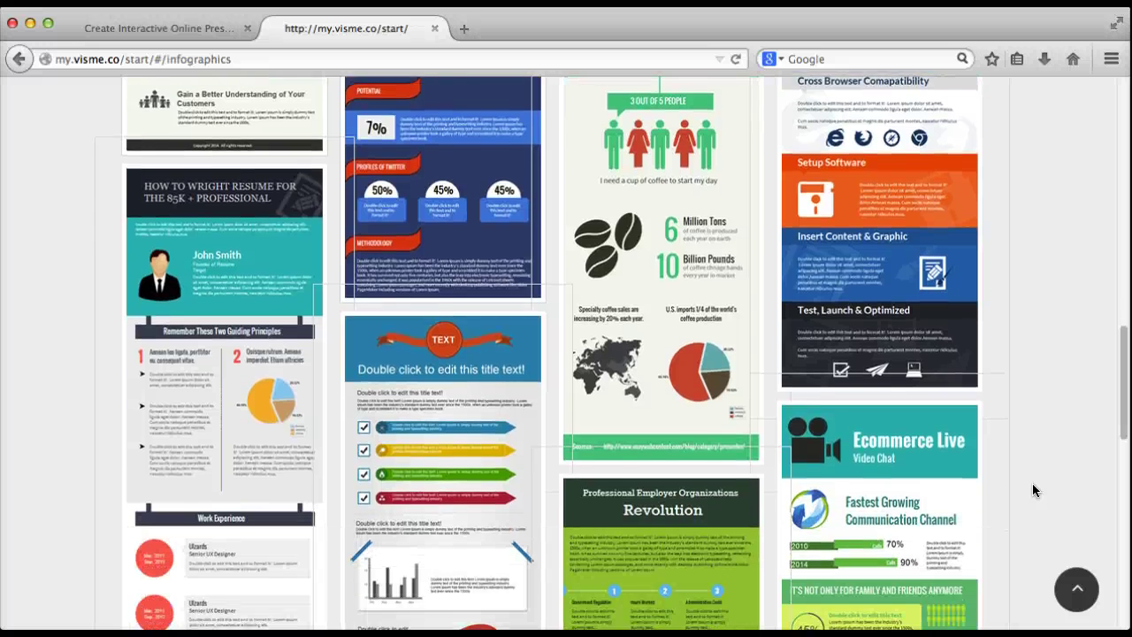
{"action": "scroll", "coordinate": [1065, 482], "scroll_direction": "down", "scroll_amount": 5}
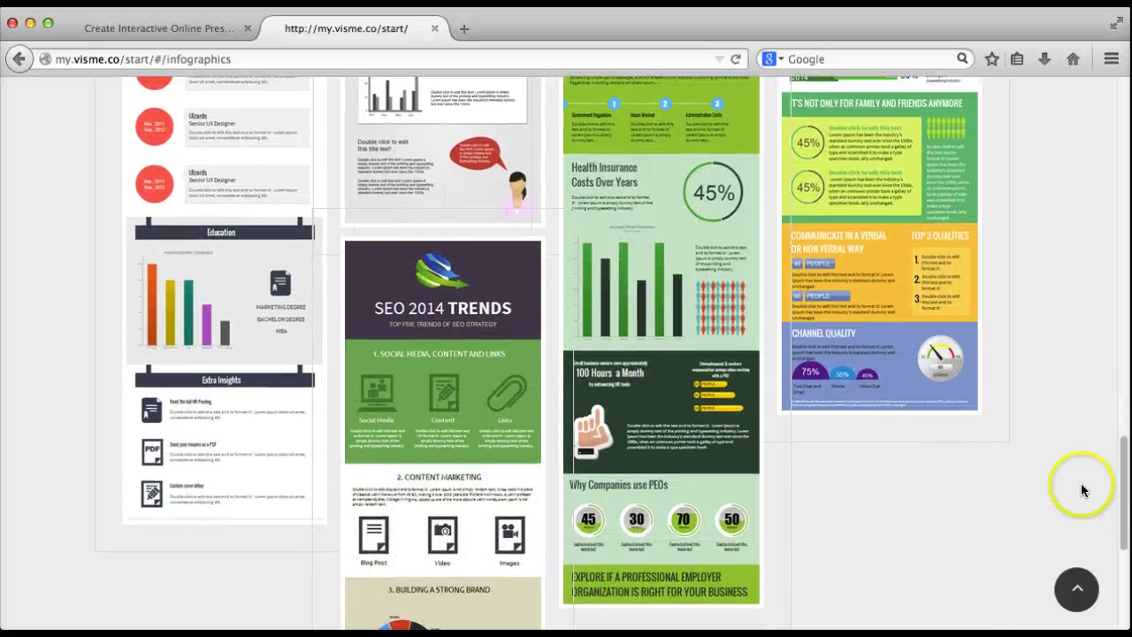
{"action": "scroll", "coordinate": [1080, 483], "scroll_direction": "down", "scroll_amount": 4}
{"action": "left_click_drag", "start_coordinate": [1121, 531], "coordinate": [1125, 545]}
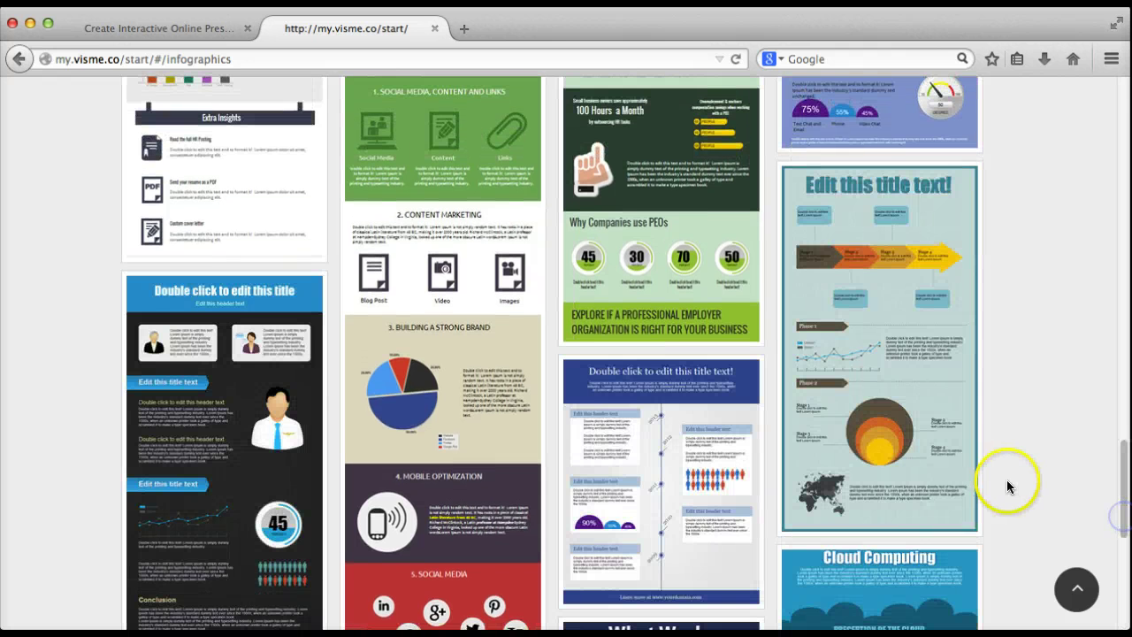
{"action": "scroll", "coordinate": [1056, 498], "scroll_direction": "down", "scroll_amount": 7}
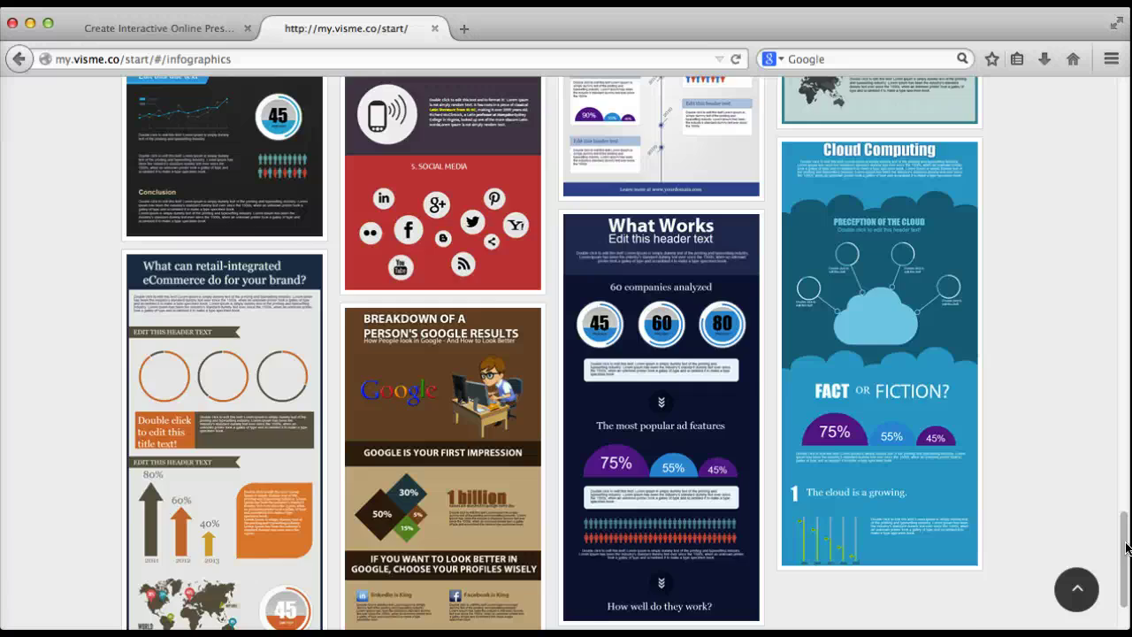
{"action": "left_click_drag", "start_coordinate": [1126, 547], "coordinate": [1125, 119]}
{"action": "scroll", "coordinate": [565, 353], "scroll_direction": "down", "scroll_amount": 3}
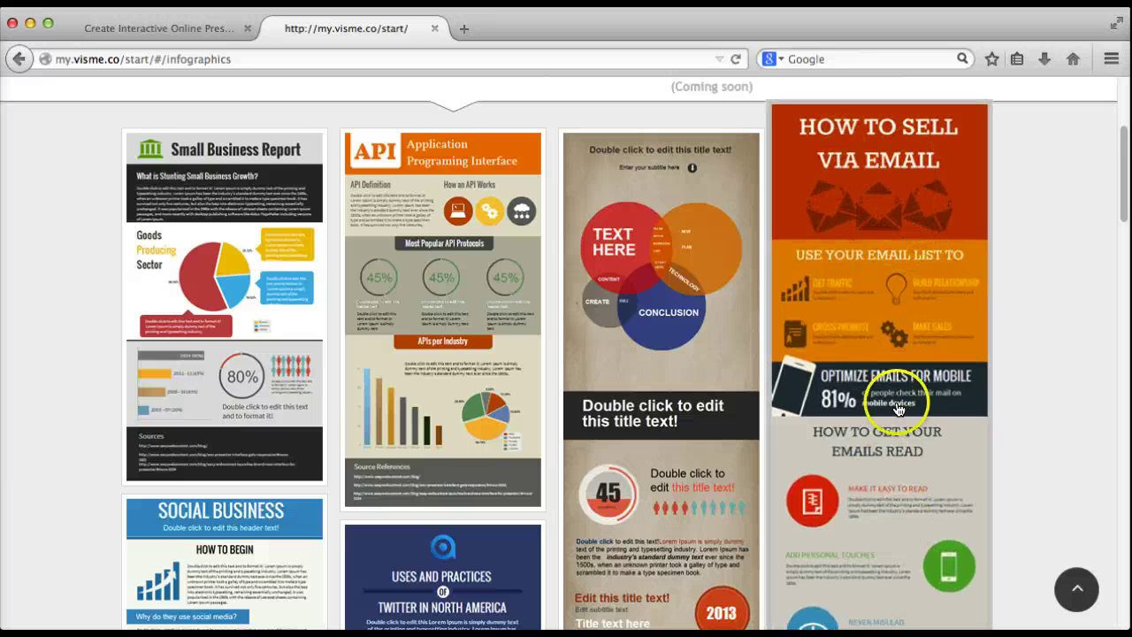
Load the 'How to Sell via Email' template and review it from Optimize Emails for Mobile to Sources.
{"action": "left_click", "coordinate": [884, 222]}
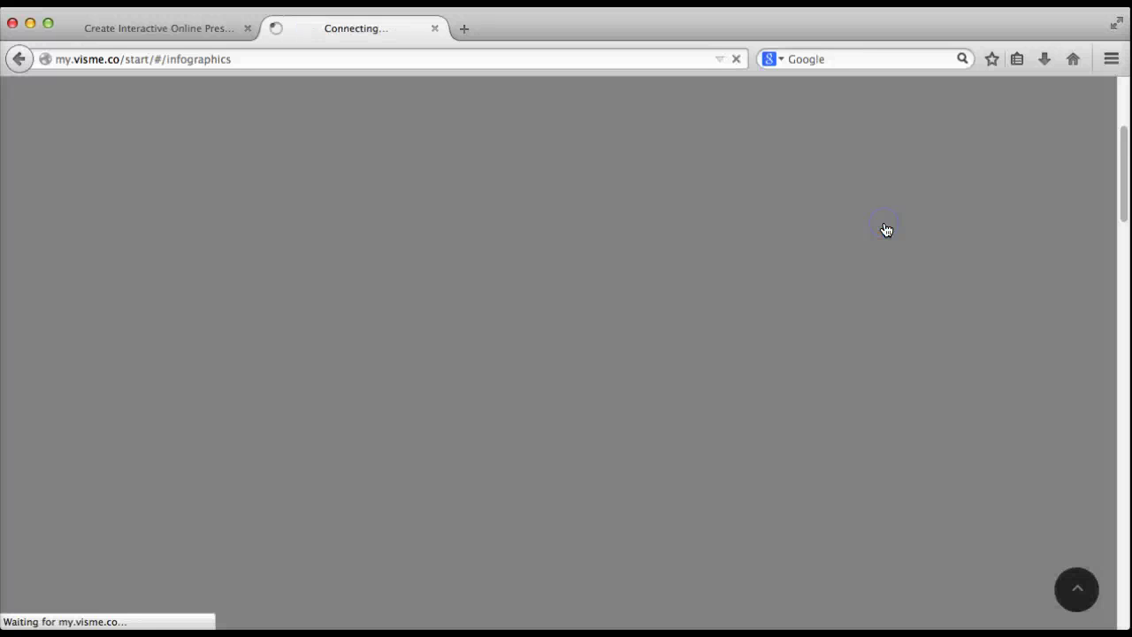
{"action": "left_click", "coordinate": [842, 235]}
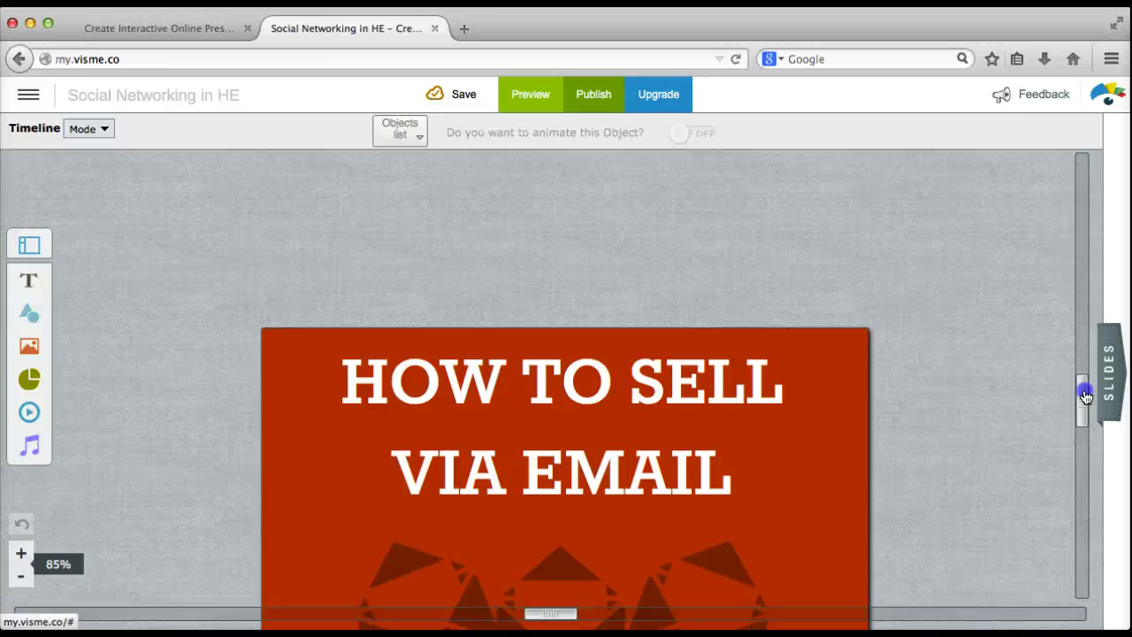
{"action": "left_click_drag", "start_coordinate": [1084, 395], "coordinate": [1082, 450]}
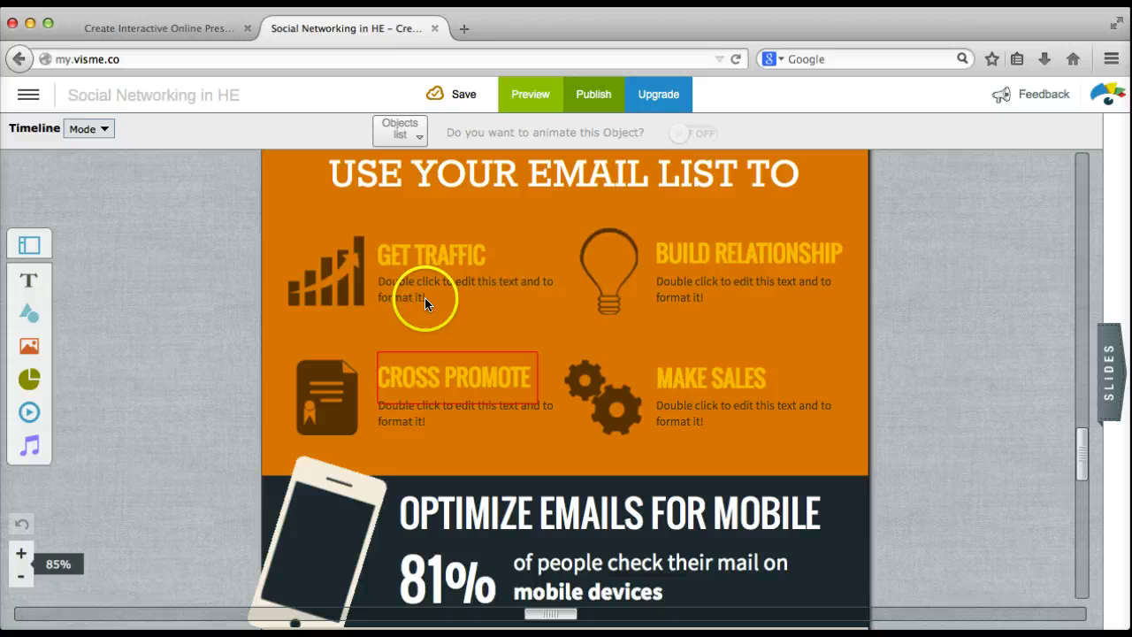
{"action": "left_click_drag", "start_coordinate": [1081, 455], "coordinate": [1082, 478]}
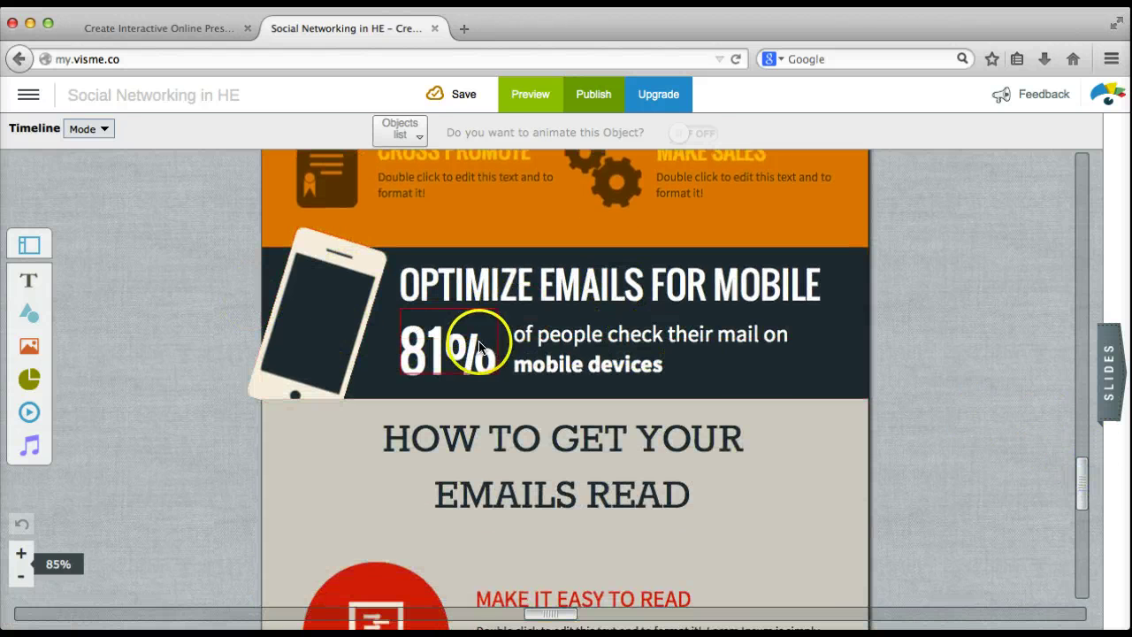
{"action": "left_click_drag", "start_coordinate": [1086, 498], "coordinate": [1085, 529]}
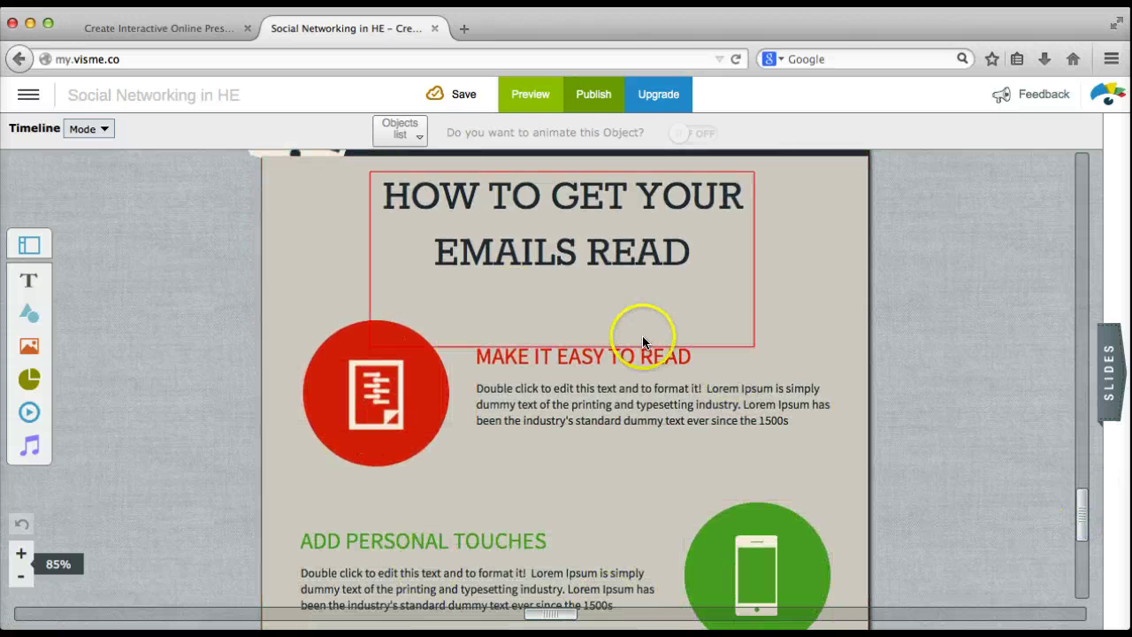
{"action": "left_click_drag", "start_coordinate": [1086, 520], "coordinate": [1079, 590]}
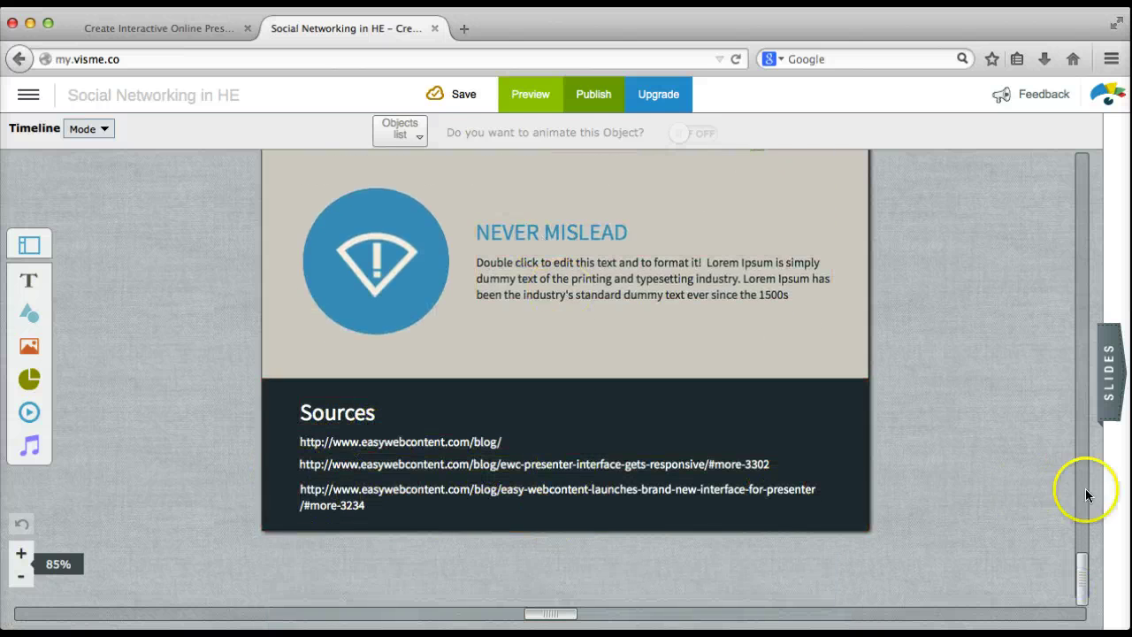
{"action": "left_click", "coordinate": [1083, 574]}
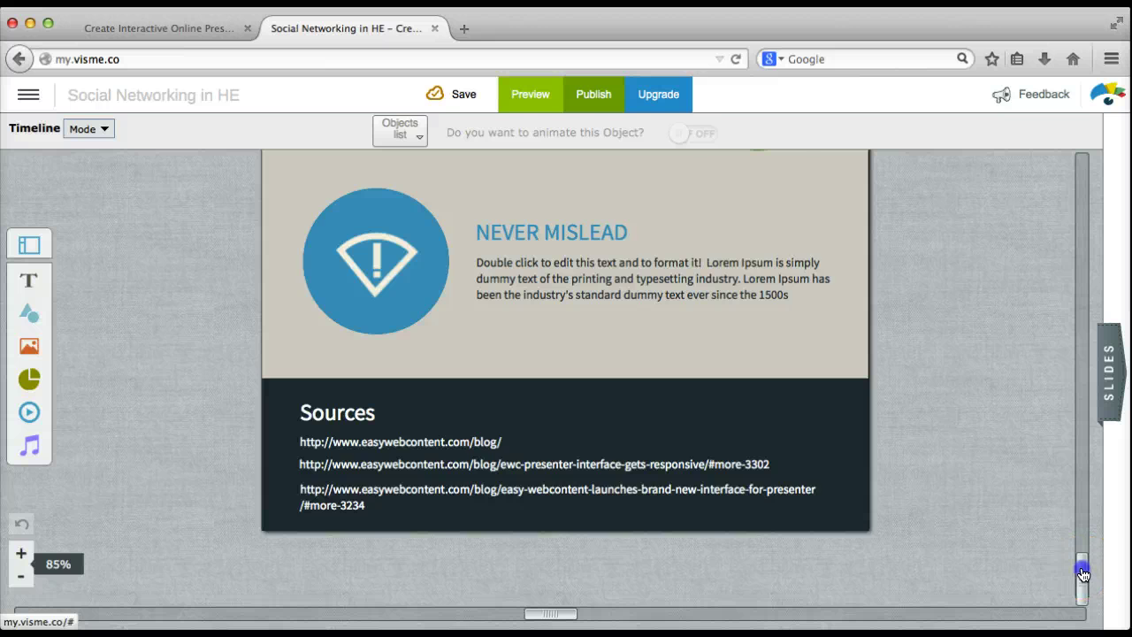
{"action": "left_click_drag", "start_coordinate": [1082, 575], "coordinate": [1090, 497]}
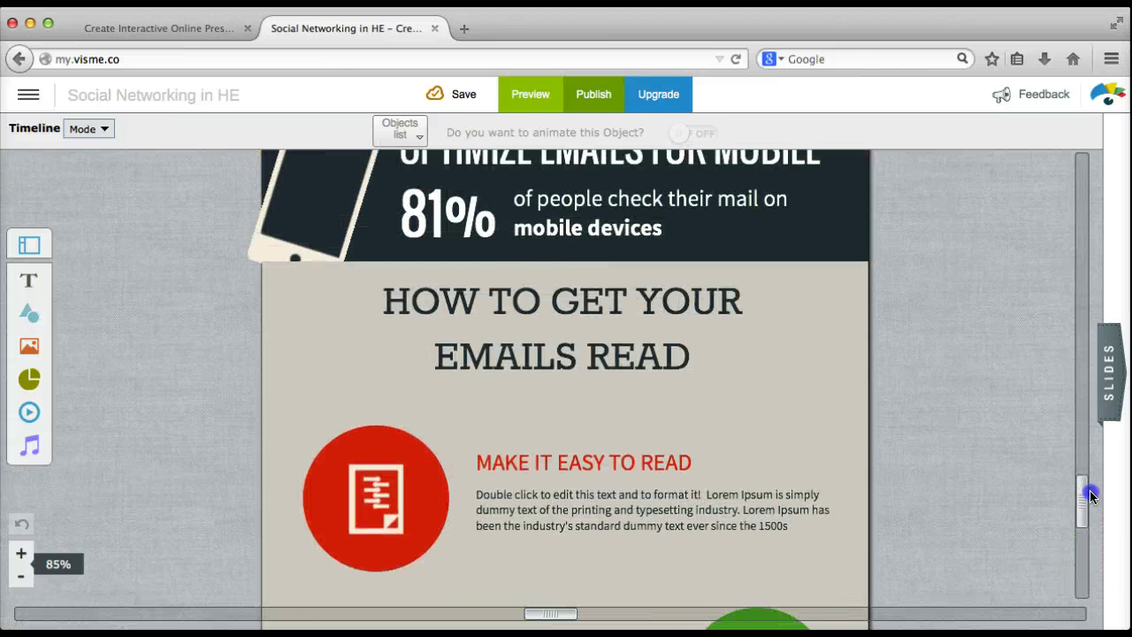
Delete the HOW TO GET YOUR EMAILS READ and MAKE IT EASY TO READ headings.
{"action": "left_click", "coordinate": [549, 296]}
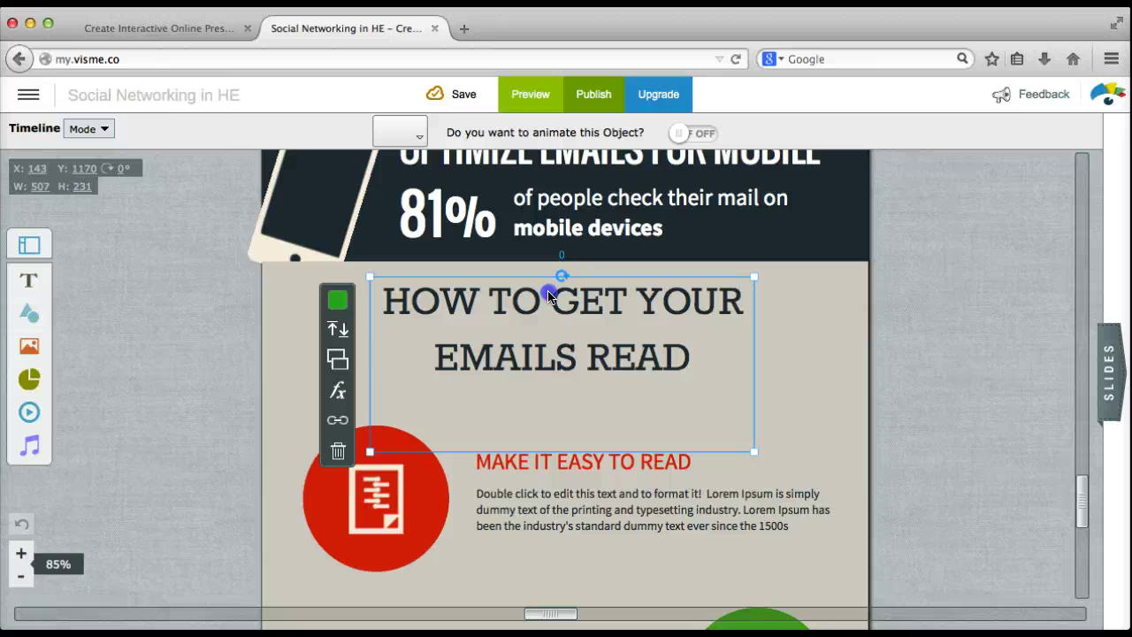
{"action": "left_click", "coordinate": [337, 453]}
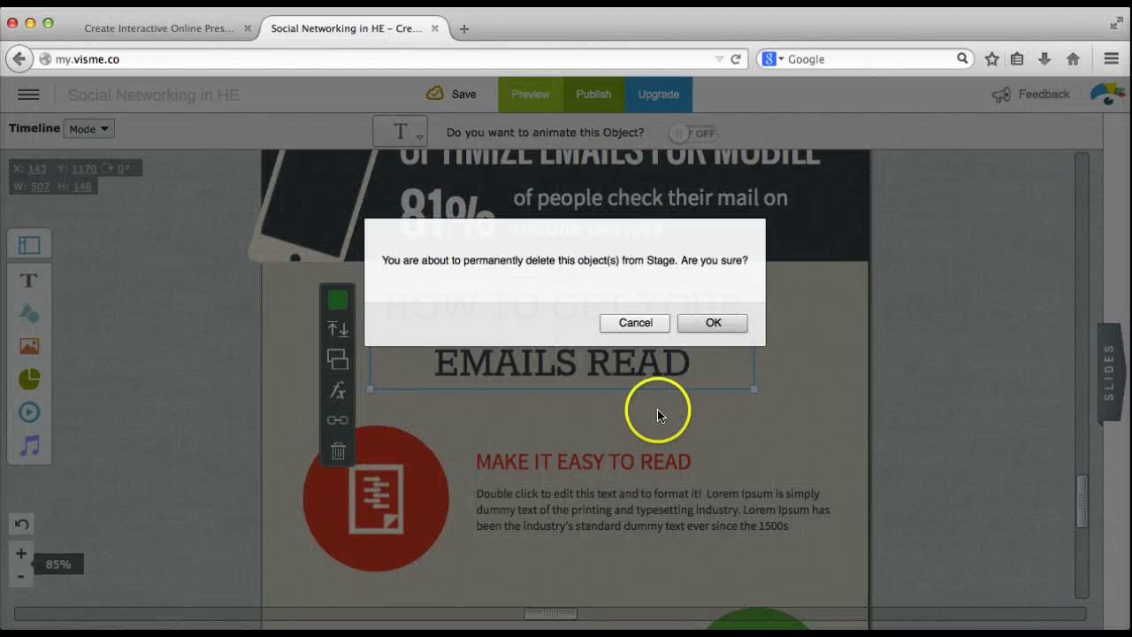
{"action": "left_click", "coordinate": [720, 322]}
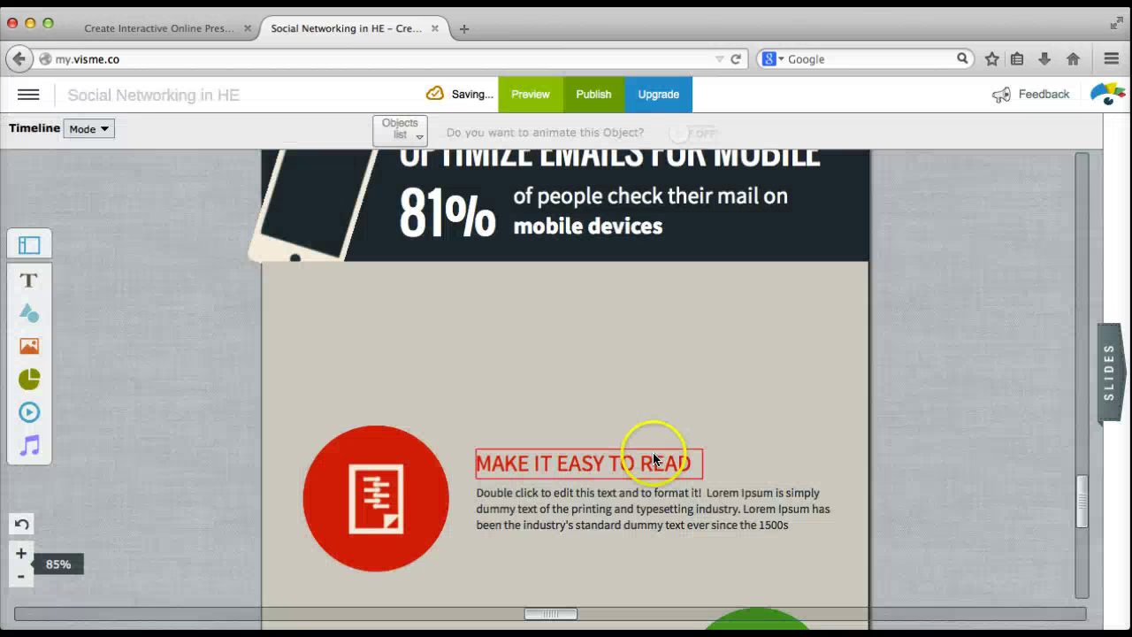
{"action": "left_click", "coordinate": [652, 459]}
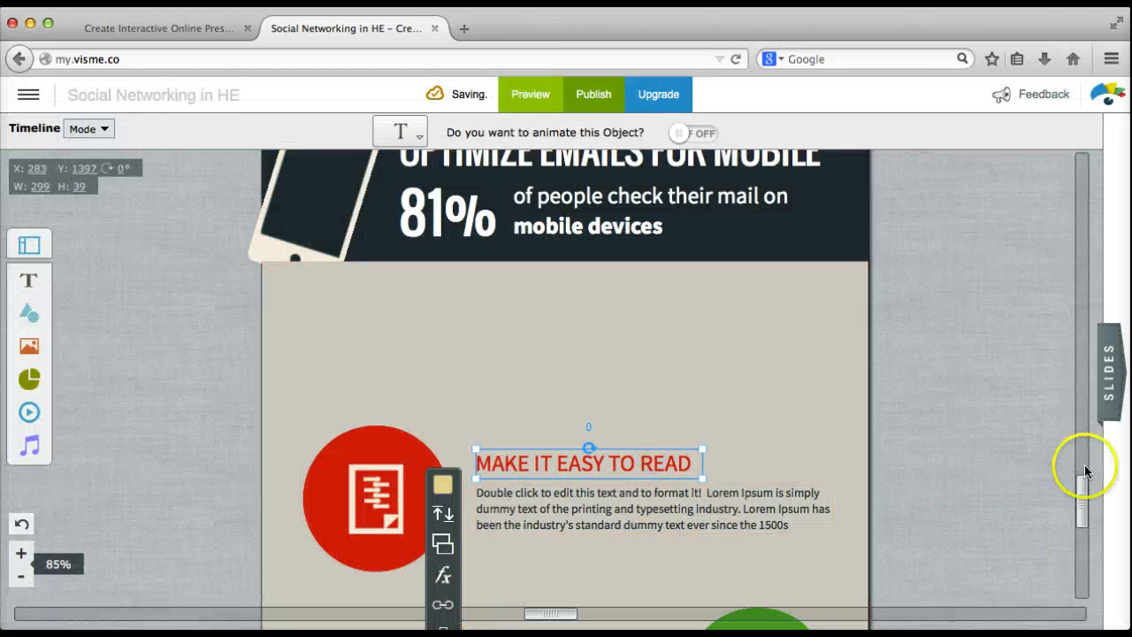
{"action": "left_click_drag", "start_coordinate": [1087, 503], "coordinate": [1086, 516]}
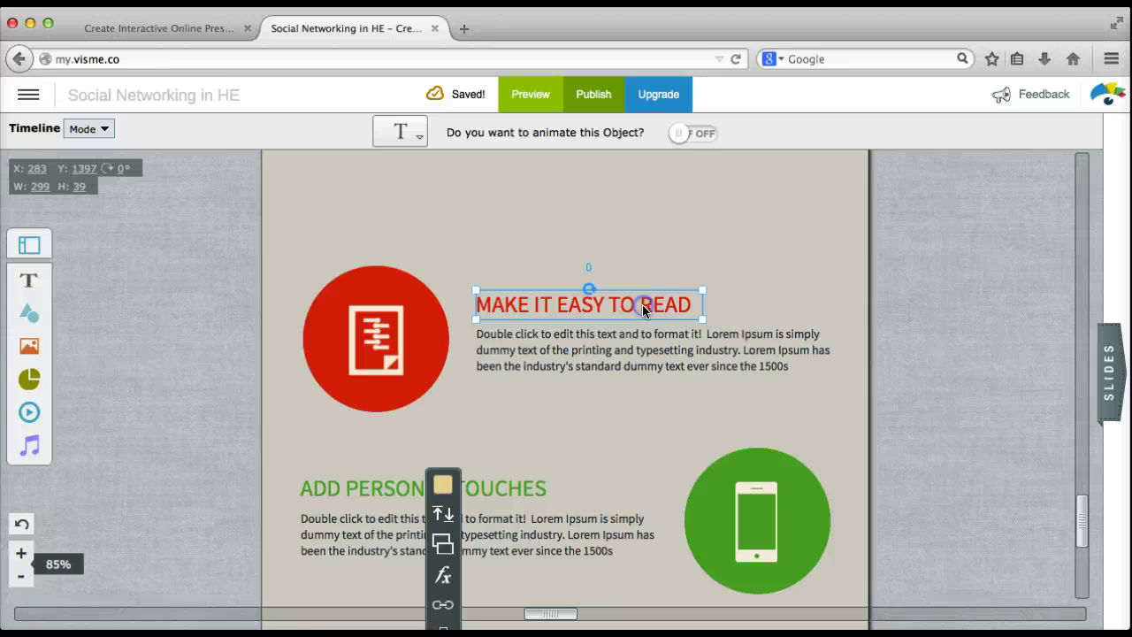
{"action": "left_click", "coordinate": [449, 478]}
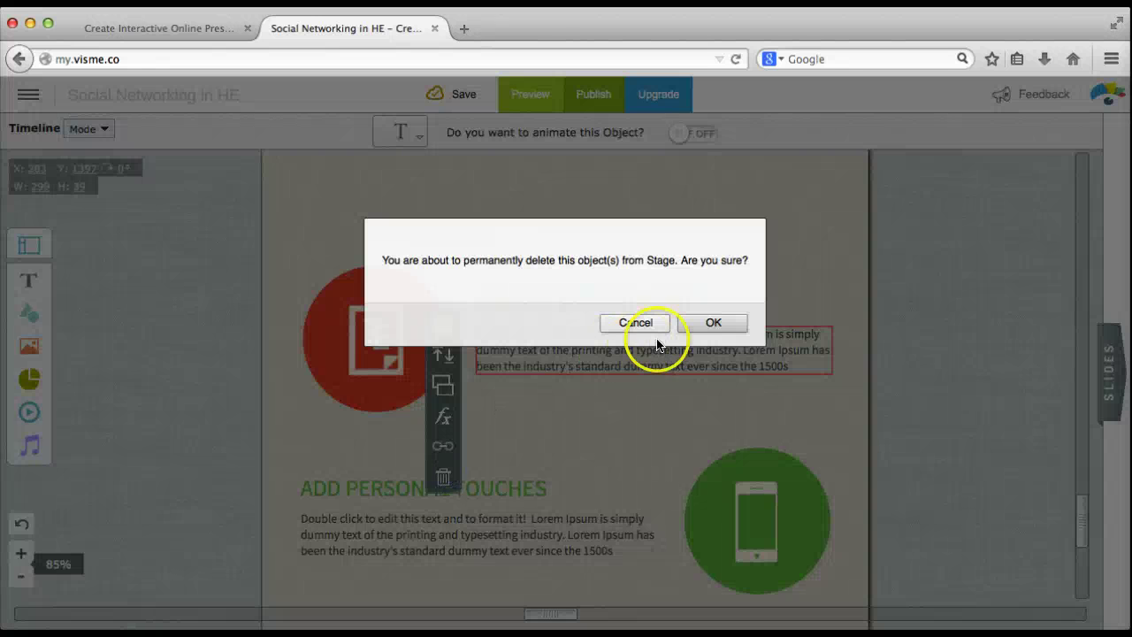
{"action": "left_click", "coordinate": [712, 324]}
Delete the red icon circle and the placeholder paragraph beneath it.
{"action": "left_click", "coordinate": [431, 340]}
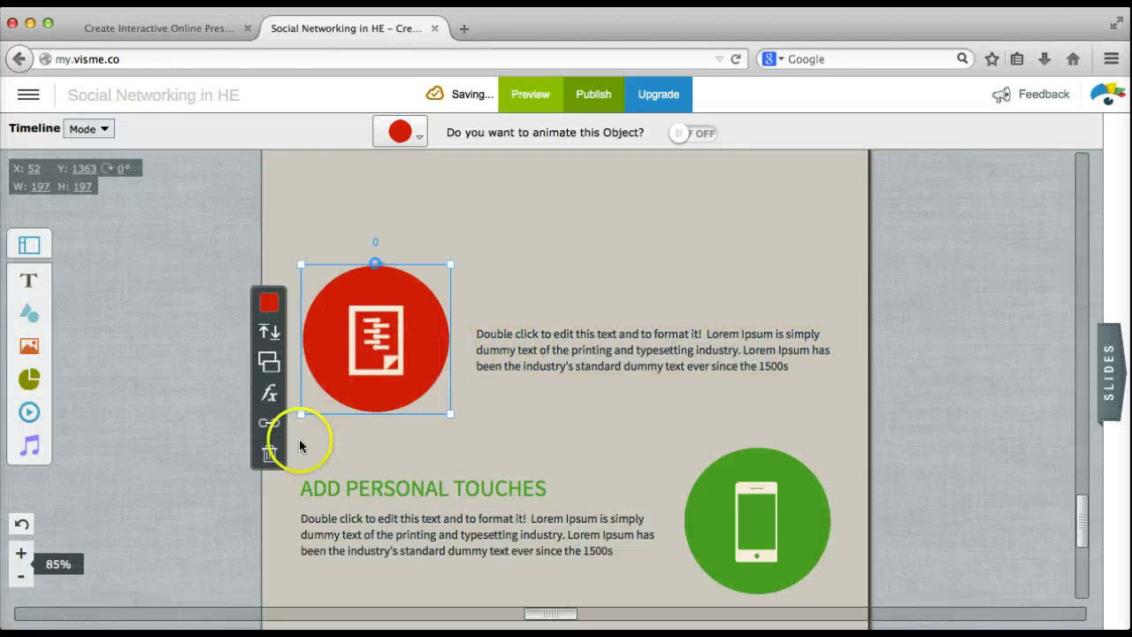
{"action": "left_click", "coordinate": [269, 454]}
{"action": "left_click", "coordinate": [708, 323]}
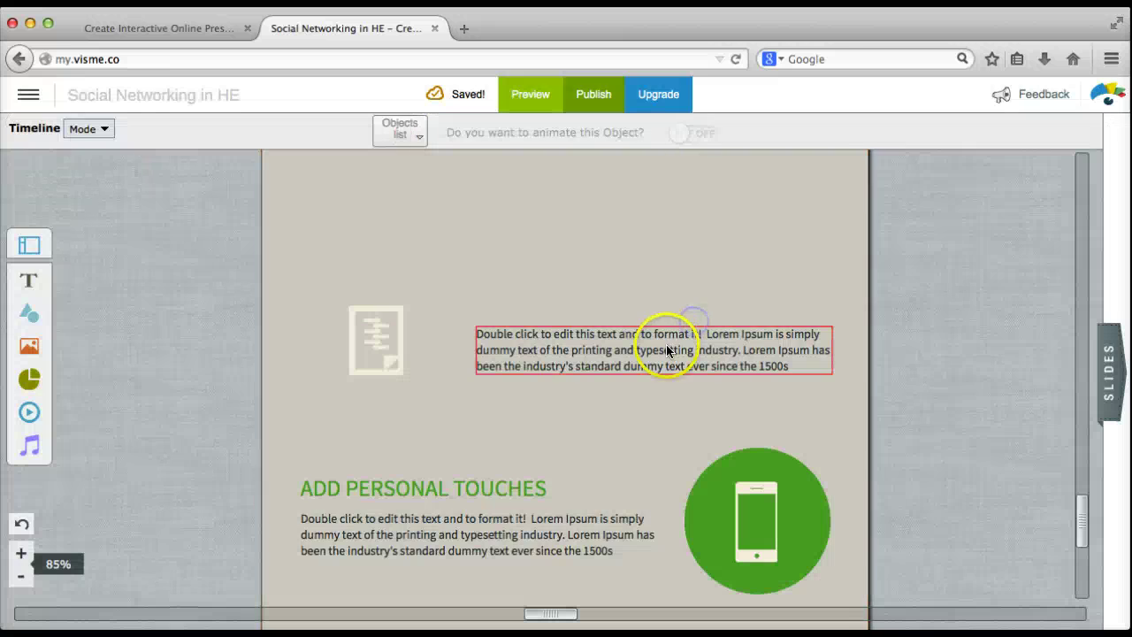
{"action": "left_click", "coordinate": [665, 344]}
{"action": "left_click", "coordinate": [445, 511]}
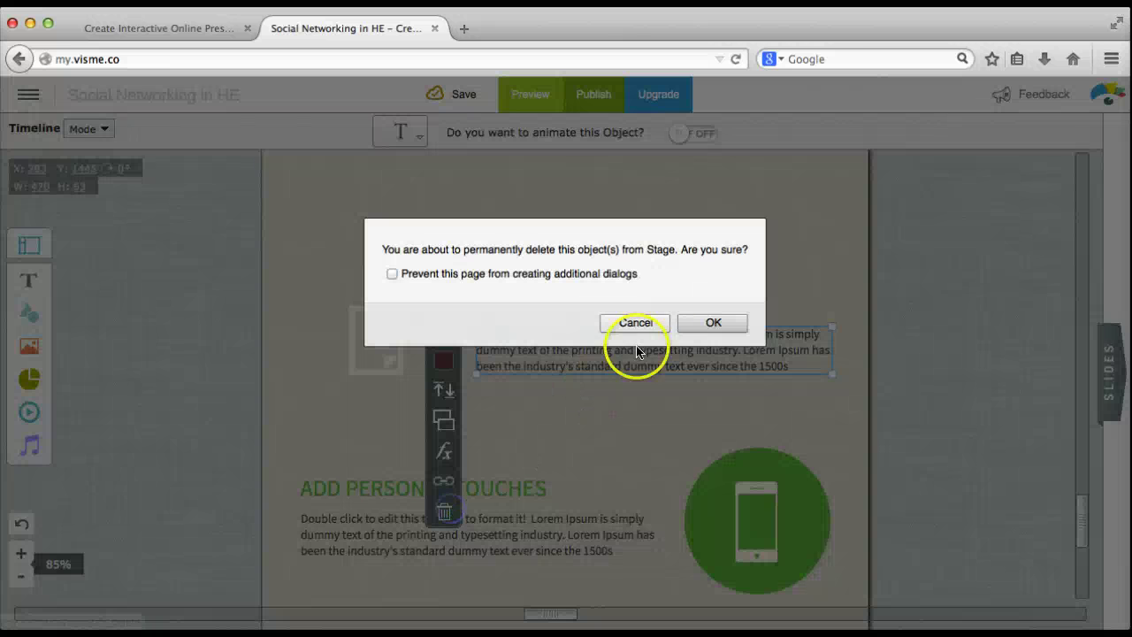
{"action": "left_click", "coordinate": [695, 324]}
{"action": "left_click_drag", "start_coordinate": [1081, 530], "coordinate": [1093, 576]}
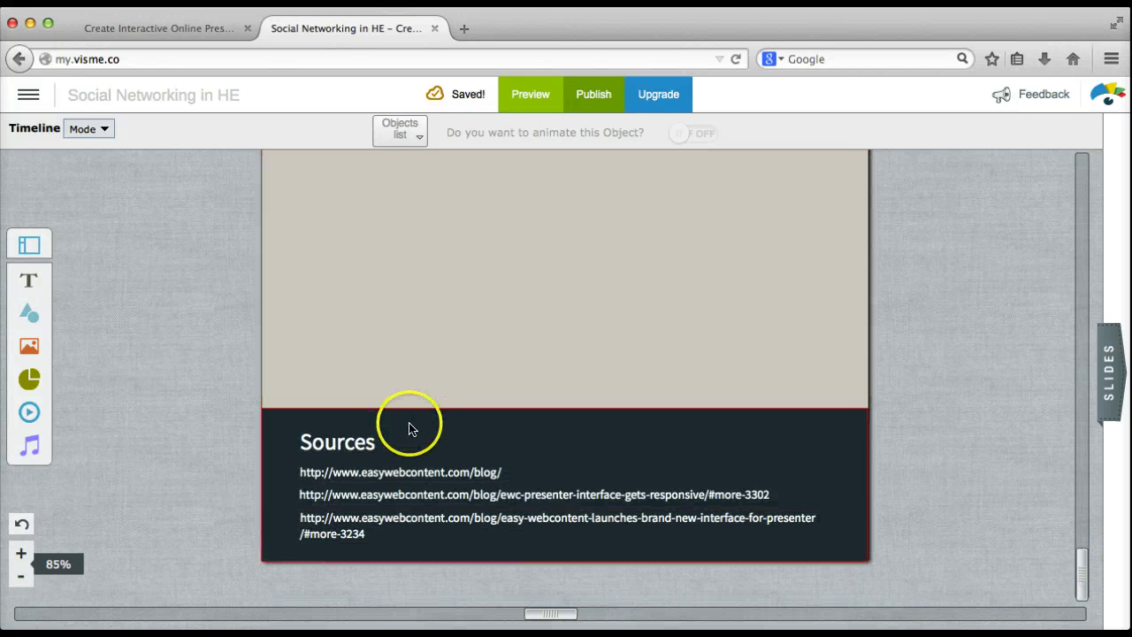
Move the dark 800x202 rectangle up under the mobile section and raise the Sources heading into the beige band.
{"action": "left_click_drag", "start_coordinate": [412, 429], "coordinate": [409, 177]}
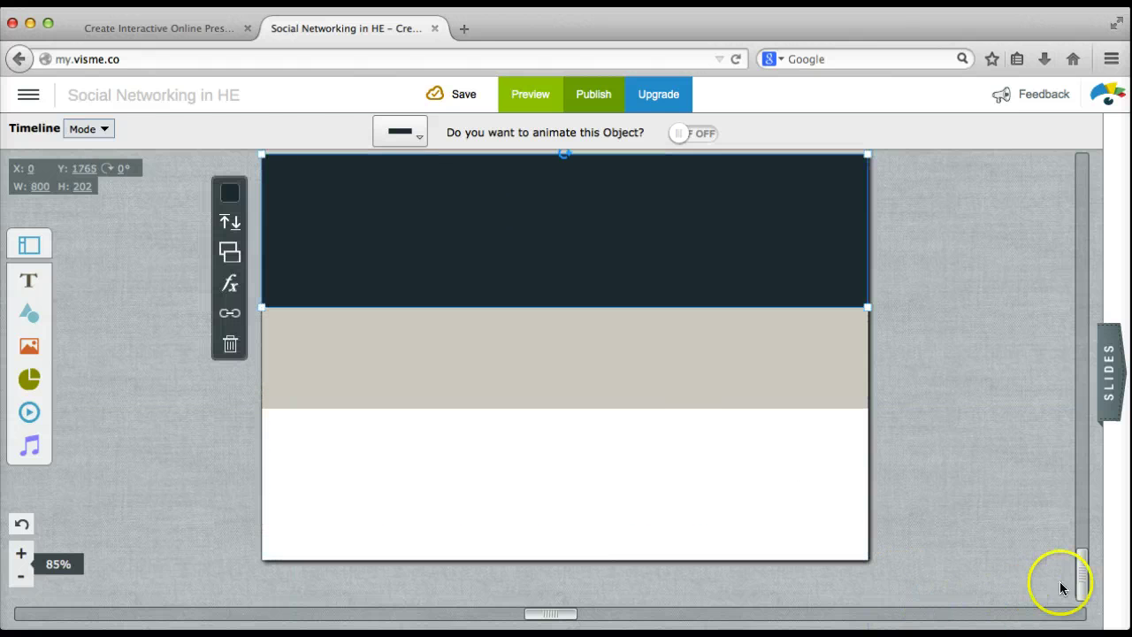
{"action": "left_click_drag", "start_coordinate": [1087, 586], "coordinate": [1088, 523]}
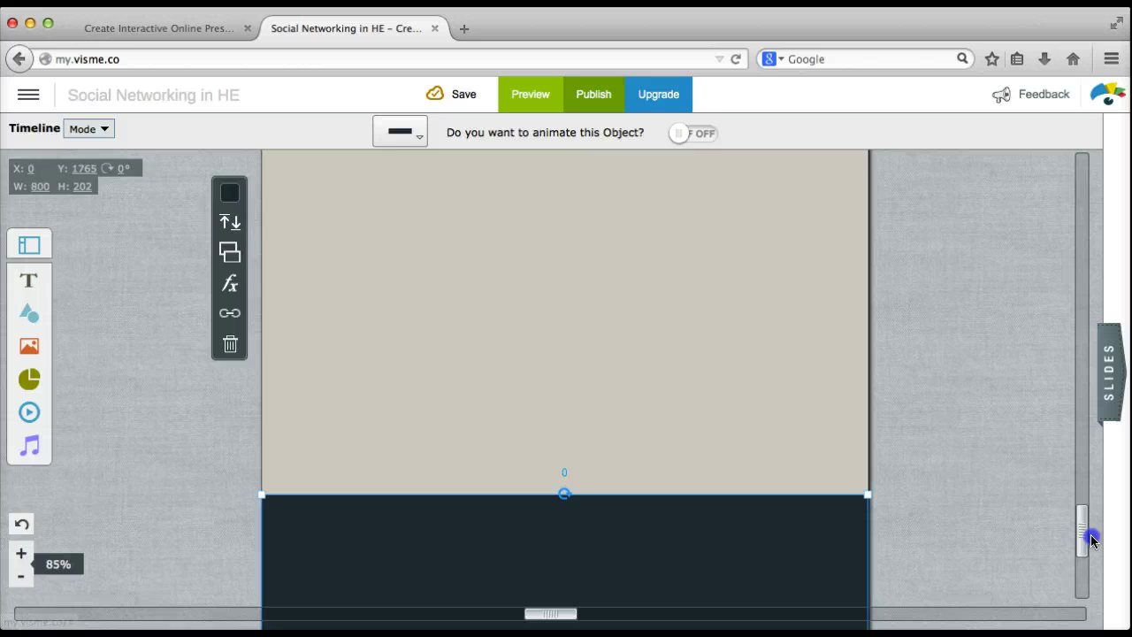
{"action": "left_click_drag", "start_coordinate": [768, 540], "coordinate": [766, 221]}
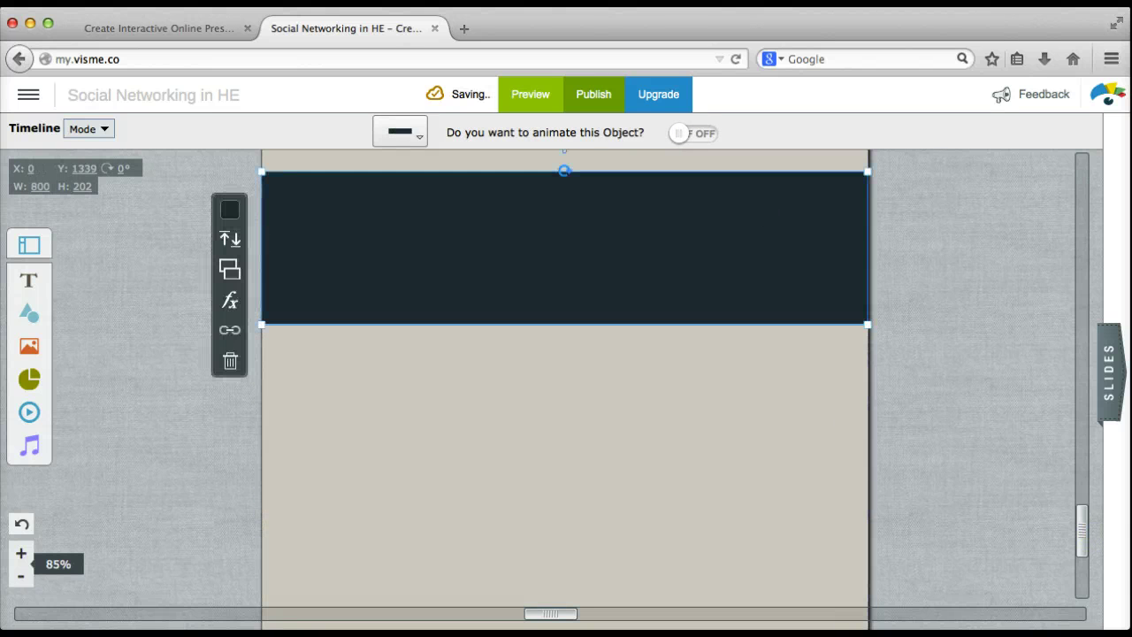
{"action": "left_click_drag", "start_coordinate": [1091, 535], "coordinate": [1081, 505]}
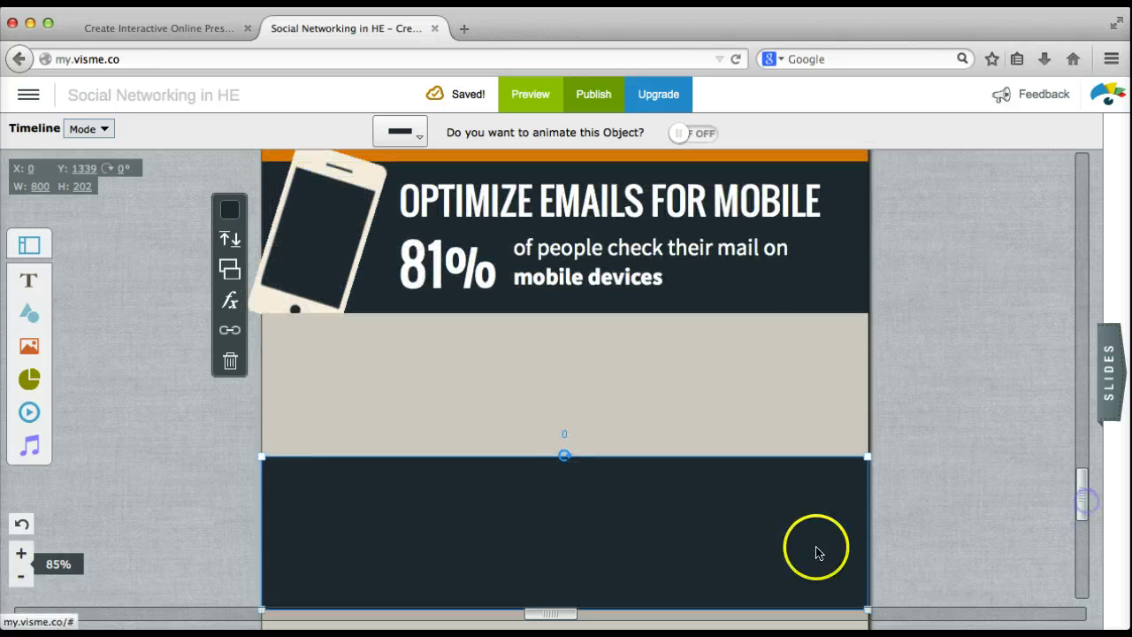
{"action": "left_click_drag", "start_coordinate": [791, 521], "coordinate": [785, 413]}
{"action": "left_click_drag", "start_coordinate": [1084, 492], "coordinate": [1095, 576]}
{"action": "left_click", "coordinate": [363, 452]}
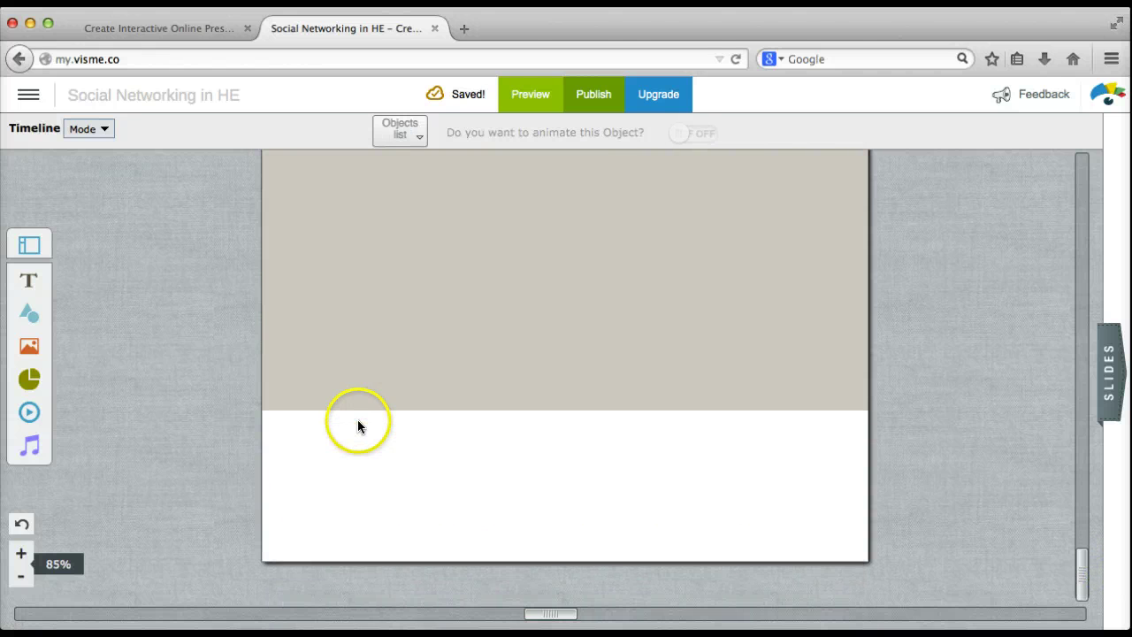
{"action": "left_click_drag", "start_coordinate": [354, 437], "coordinate": [355, 177]}
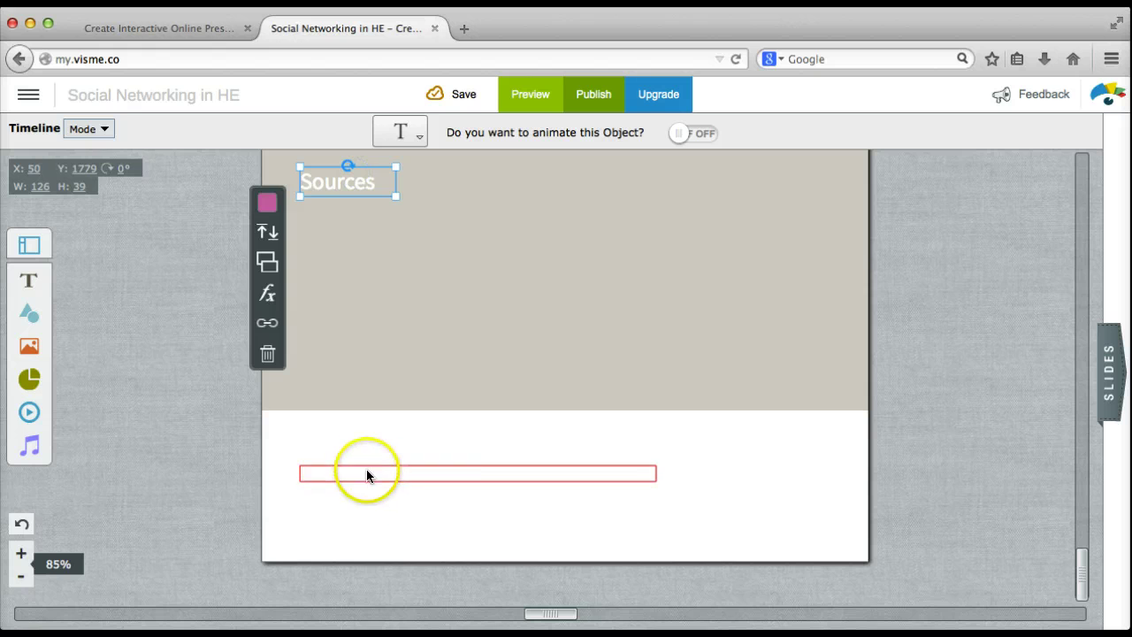
Move both source links up below Sources and delete the leftover empty text box.
{"action": "left_click_drag", "start_coordinate": [368, 470], "coordinate": [377, 214]}
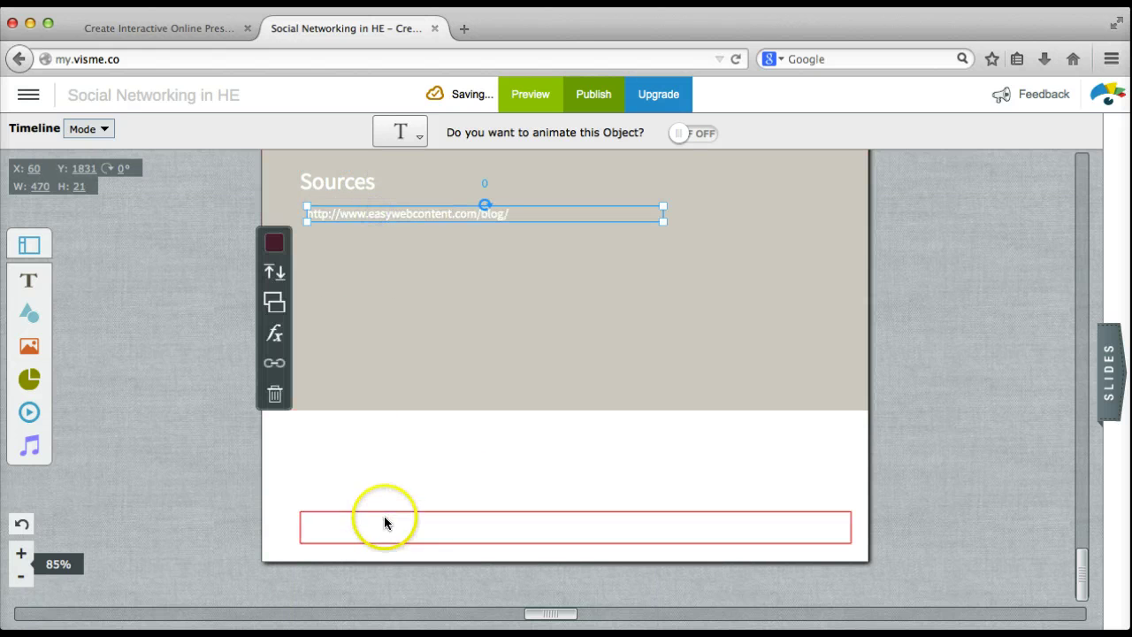
{"action": "left_click_drag", "start_coordinate": [383, 521], "coordinate": [389, 238]}
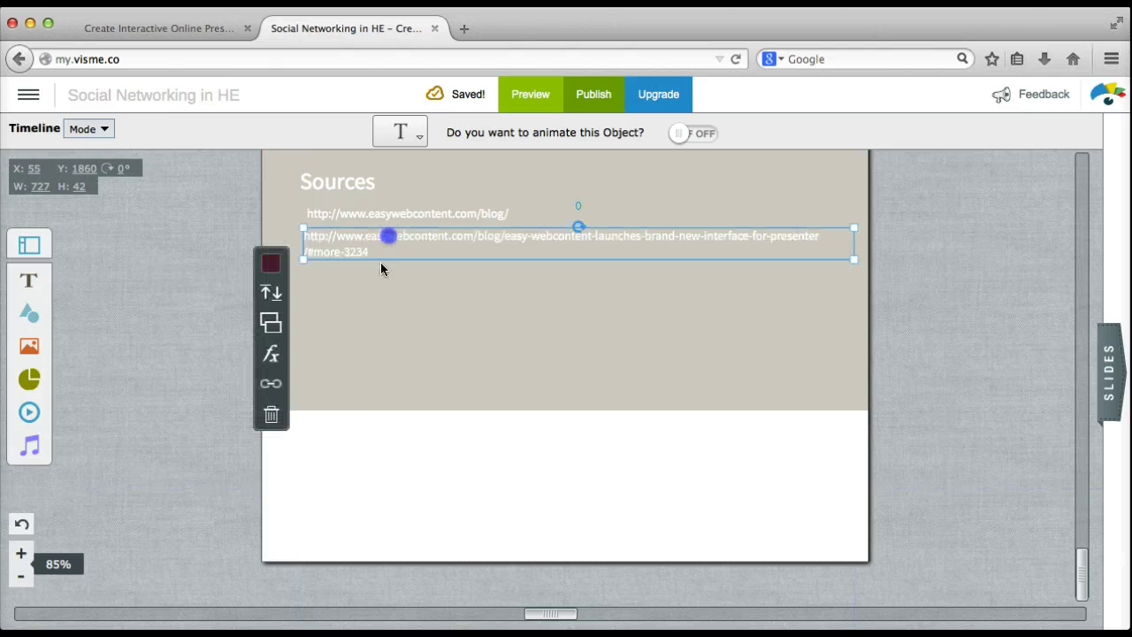
{"action": "left_click", "coordinate": [359, 494]}
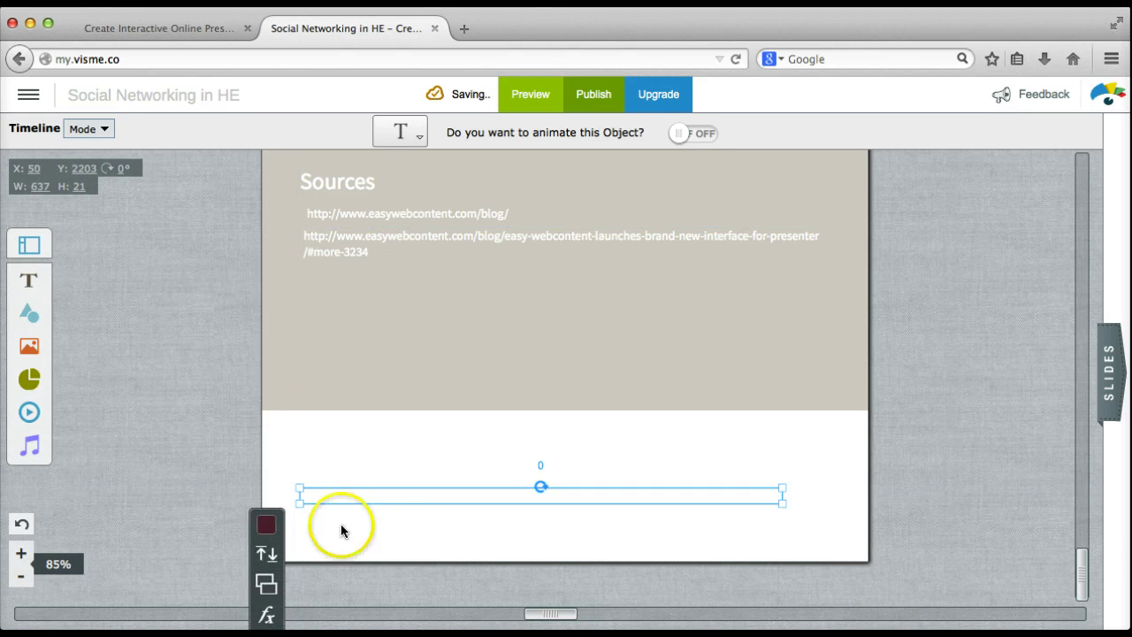
{"action": "left_click_drag", "start_coordinate": [1082, 556], "coordinate": [1082, 584]}
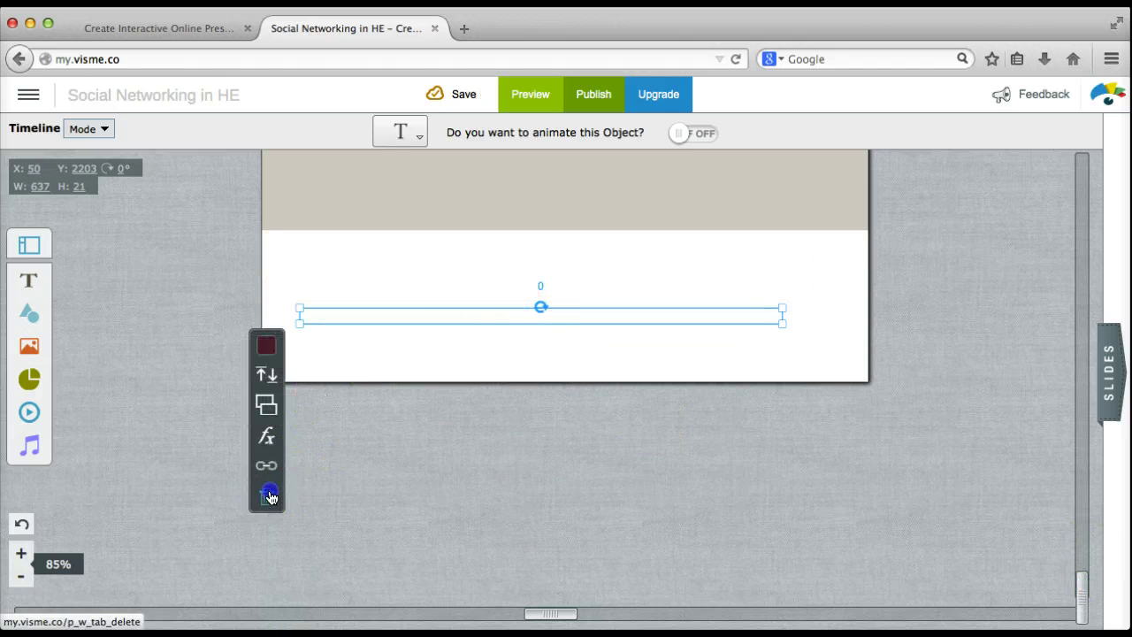
{"action": "left_click", "coordinate": [268, 494]}
{"action": "left_click", "coordinate": [725, 324]}
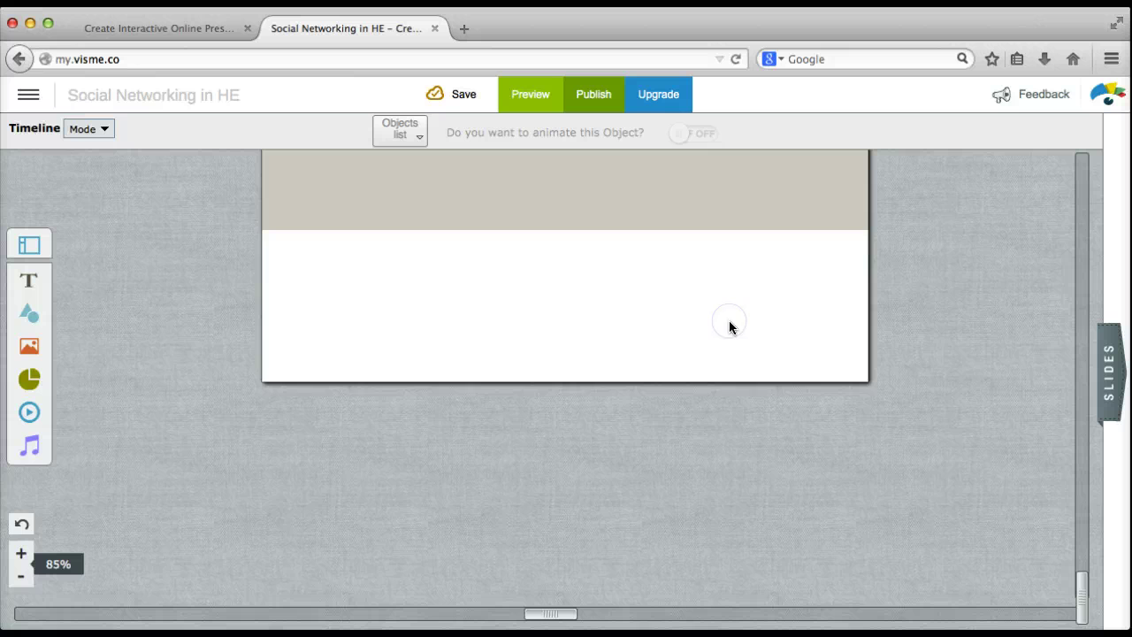
{"action": "left_click_drag", "start_coordinate": [1081, 564], "coordinate": [1097, 519]}
Position the Sources heading, blog link and long link inside the dark block below the 81% statistic.
{"action": "left_click_drag", "start_coordinate": [360, 501], "coordinate": [353, 194]}
{"action": "left_click_drag", "start_coordinate": [366, 534], "coordinate": [354, 227]}
{"action": "left_click_drag", "start_coordinate": [387, 554], "coordinate": [377, 252]}
{"action": "left_click_drag", "start_coordinate": [1087, 523], "coordinate": [1084, 496]}
{"action": "left_click_drag", "start_coordinate": [345, 413], "coordinate": [336, 255]}
{"action": "left_click_drag", "start_coordinate": [343, 447], "coordinate": [342, 290]}
{"action": "left_click_drag", "start_coordinate": [320, 480], "coordinate": [320, 330]}
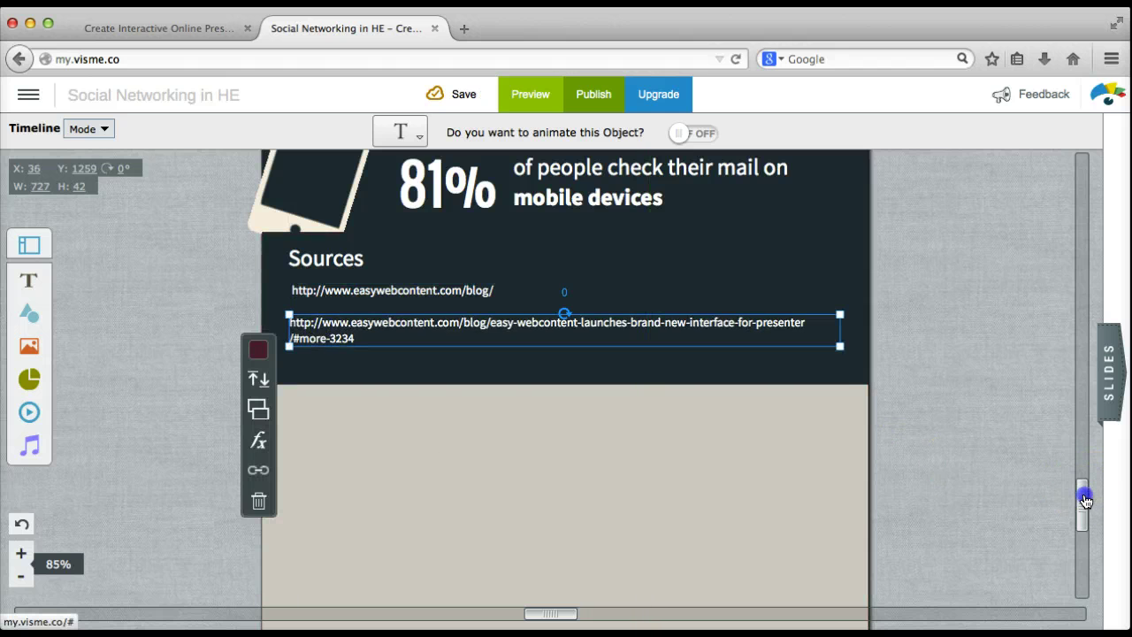
{"action": "left_click_drag", "start_coordinate": [1086, 498], "coordinate": [1088, 540]}
Delete the empty beige background block below the Sources links, confirming with OK.
{"action": "left_click", "coordinate": [557, 502]}
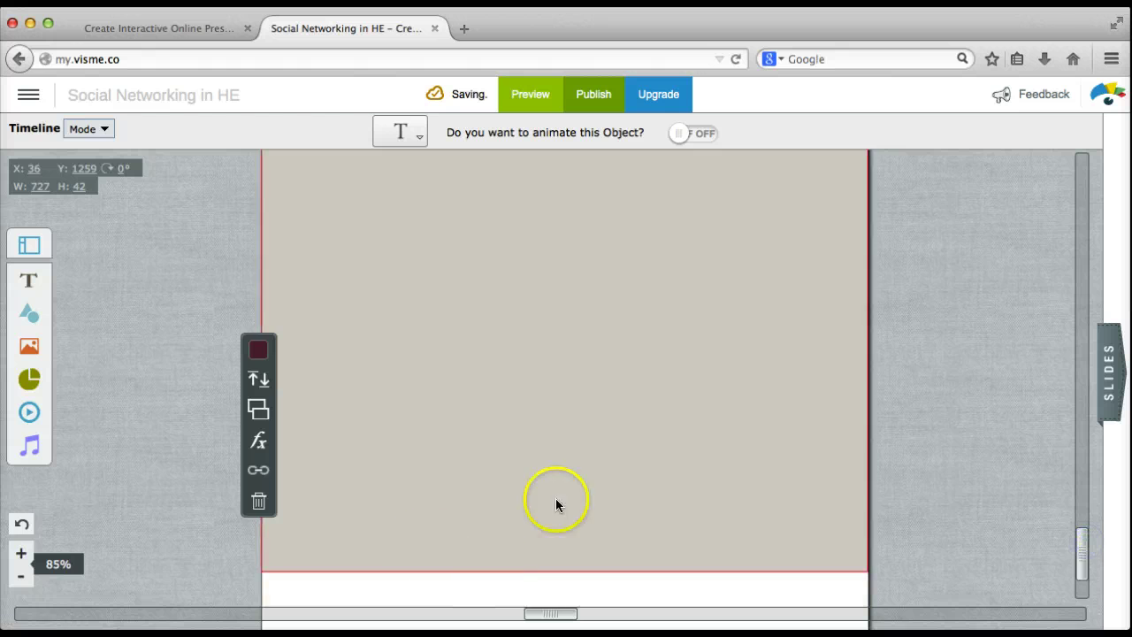
{"action": "left_click", "coordinate": [452, 442]}
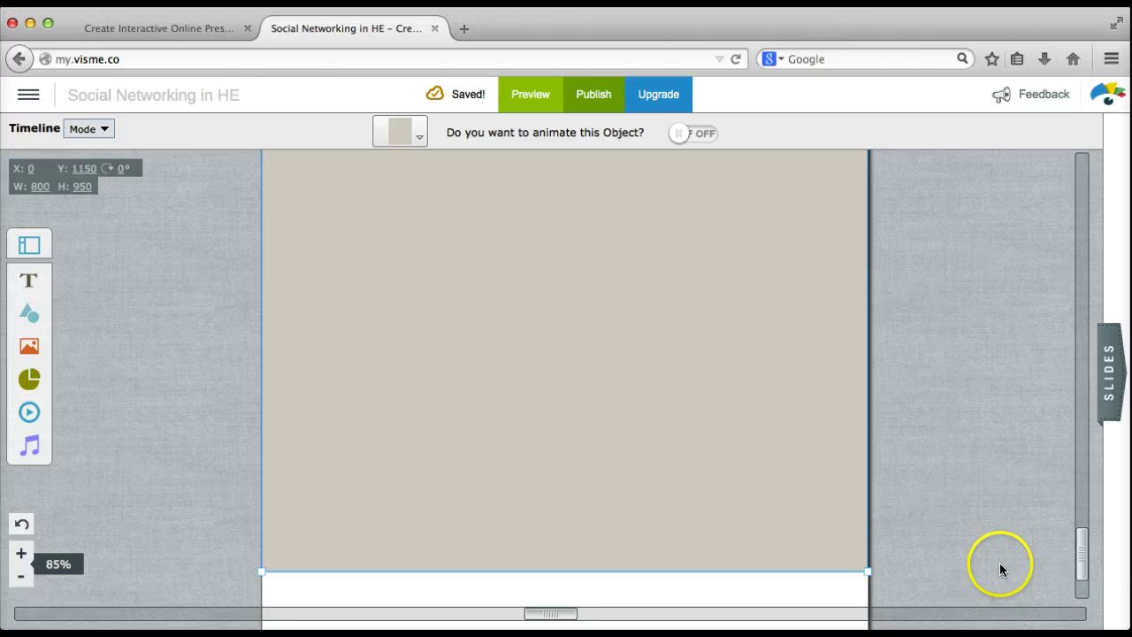
{"action": "left_click_drag", "start_coordinate": [1081, 571], "coordinate": [1084, 526]}
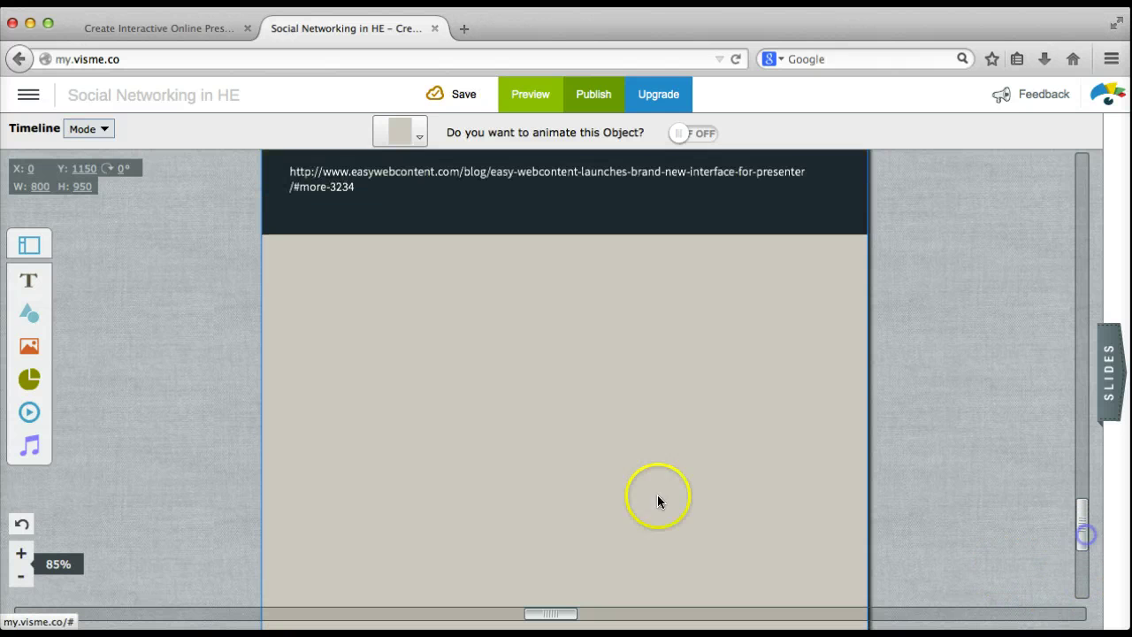
{"action": "right_click", "coordinate": [601, 485]}
{"action": "left_click", "coordinate": [630, 543]}
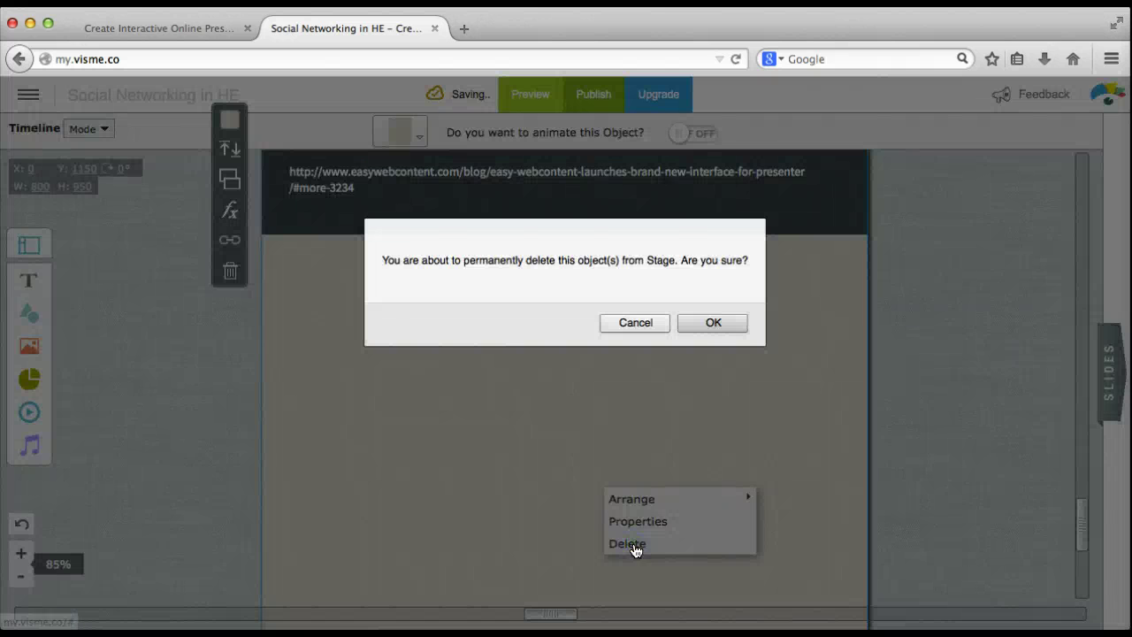
{"action": "left_click", "coordinate": [710, 324]}
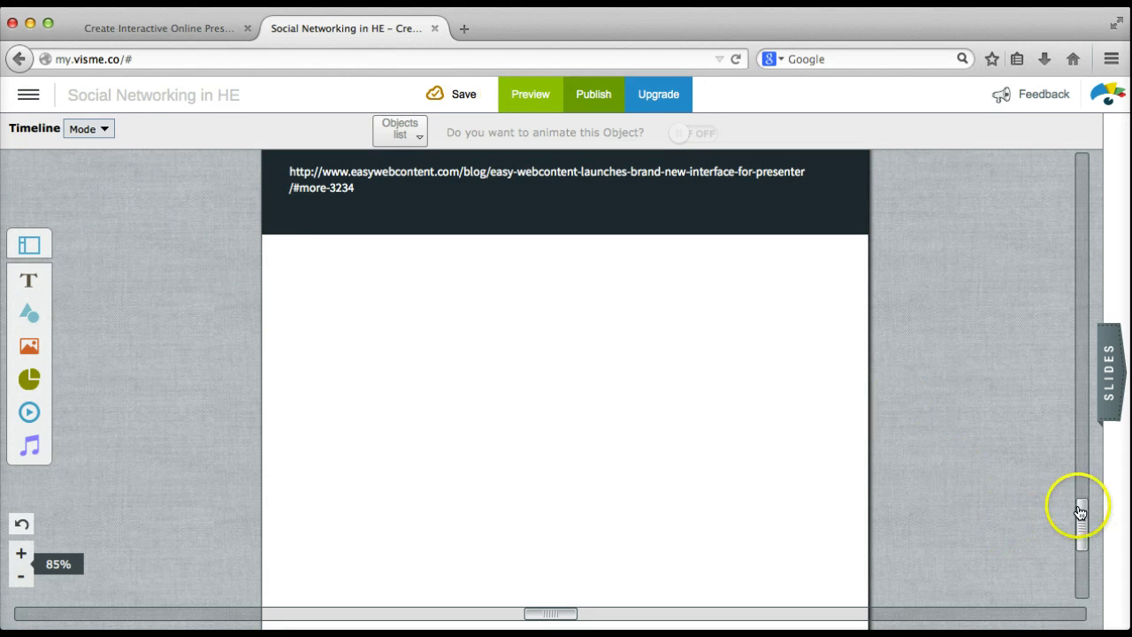
{"action": "left_click_drag", "start_coordinate": [1082, 522], "coordinate": [1083, 471]}
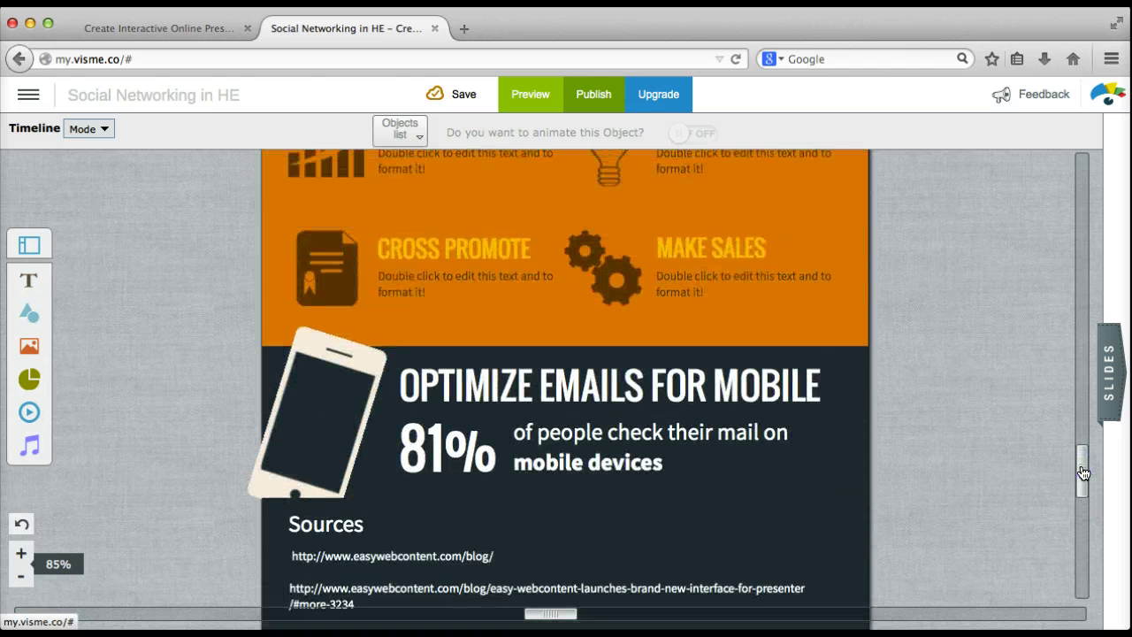
Resize the canvas to a custom 800 × 1300, reducing the height from 2300.
{"action": "left_click", "coordinate": [492, 214]}
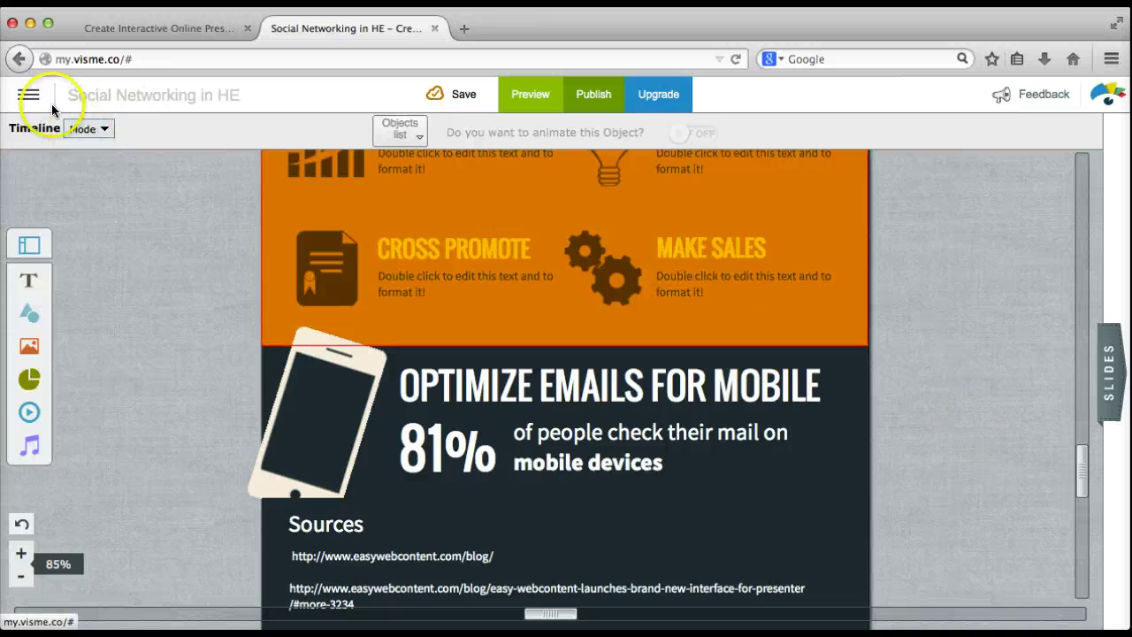
{"action": "left_click", "coordinate": [25, 96]}
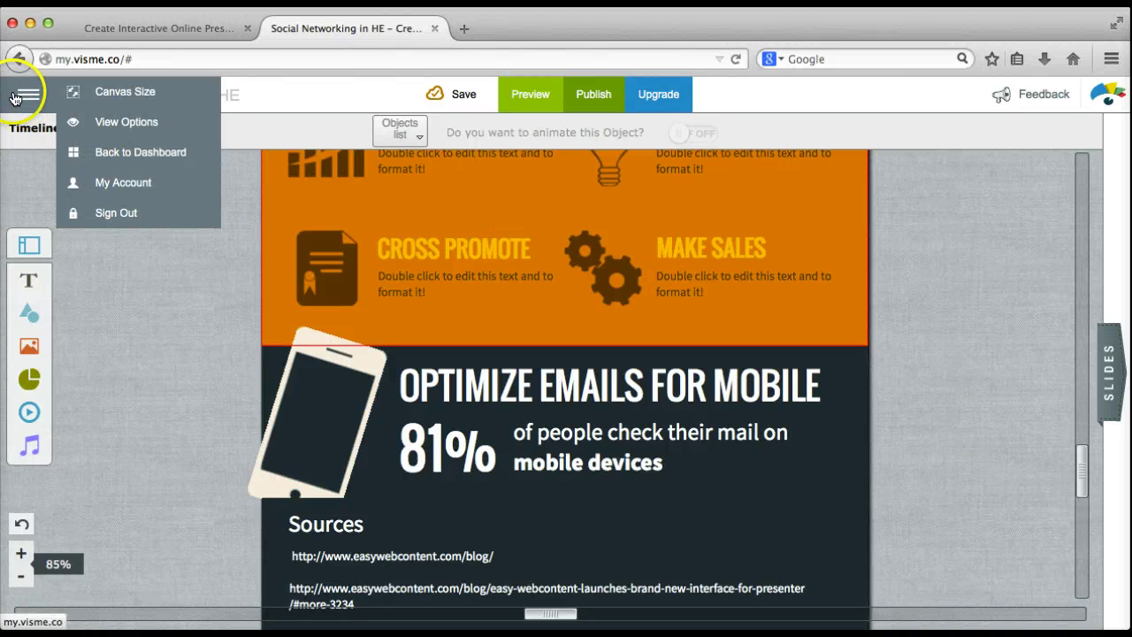
{"action": "left_click", "coordinate": [78, 94]}
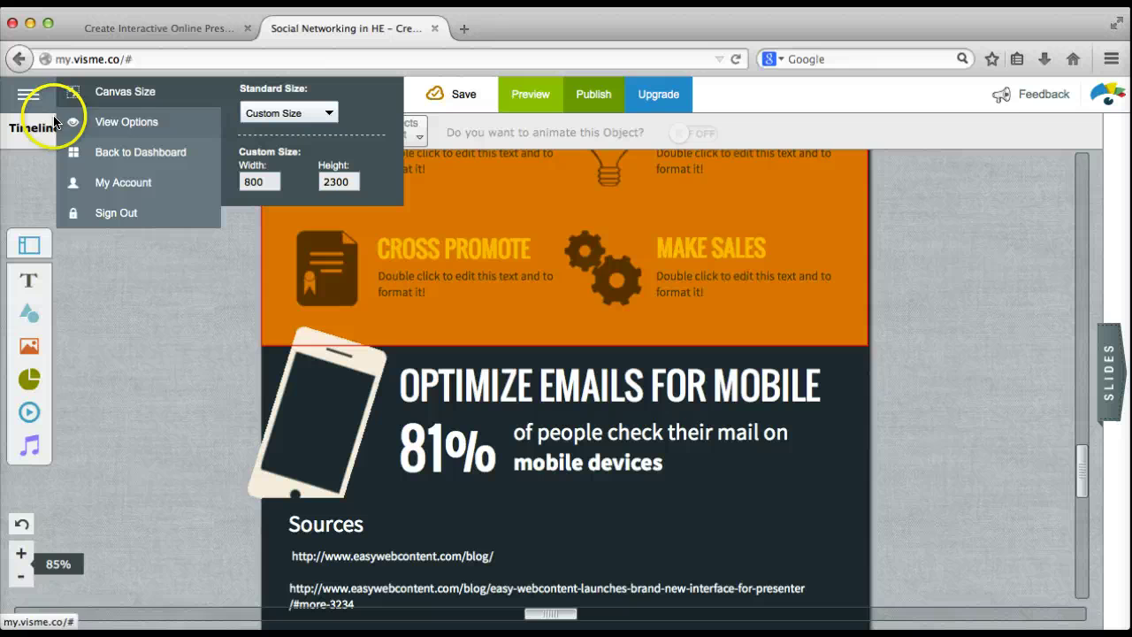
{"action": "double_click", "coordinate": [329, 181]}
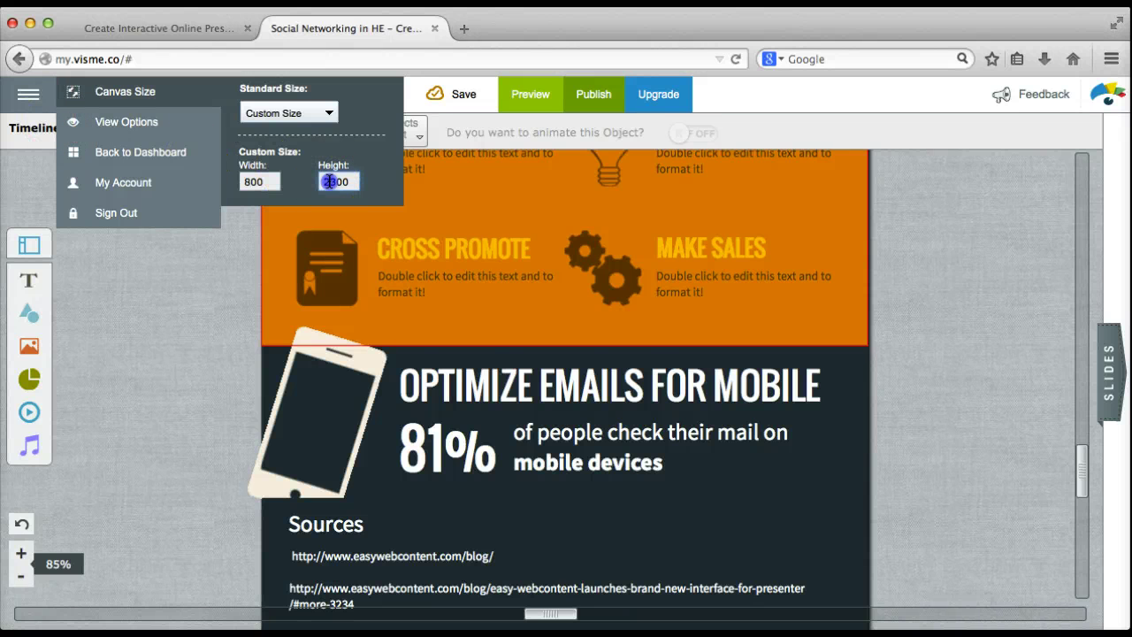
{"action": "key", "text": "BackSpace"}
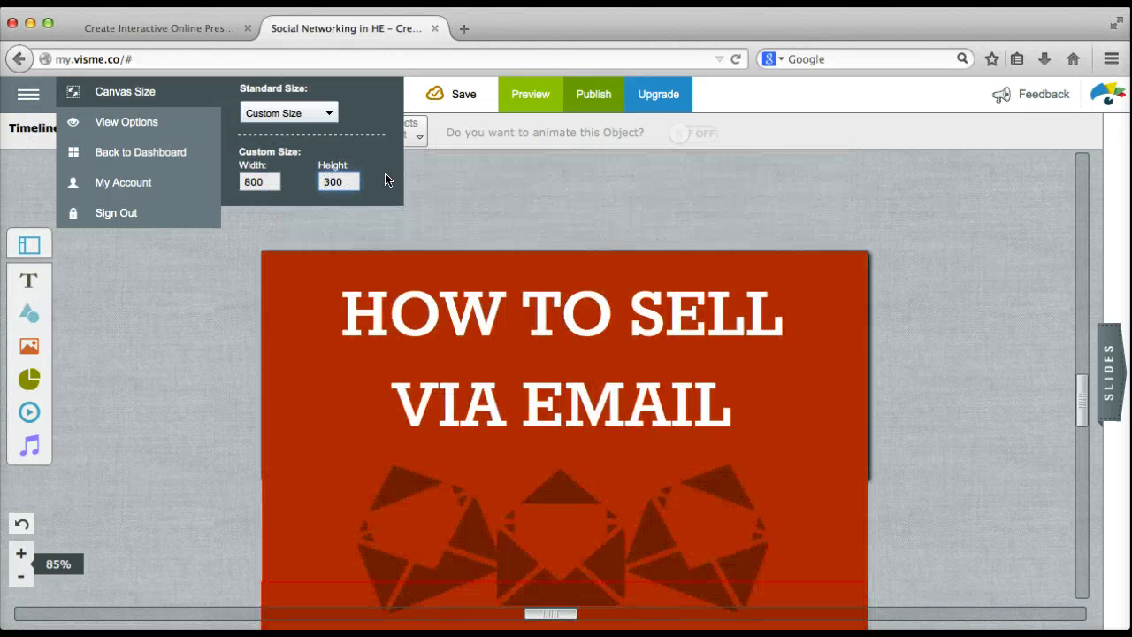
{"action": "type", "text": "1"}
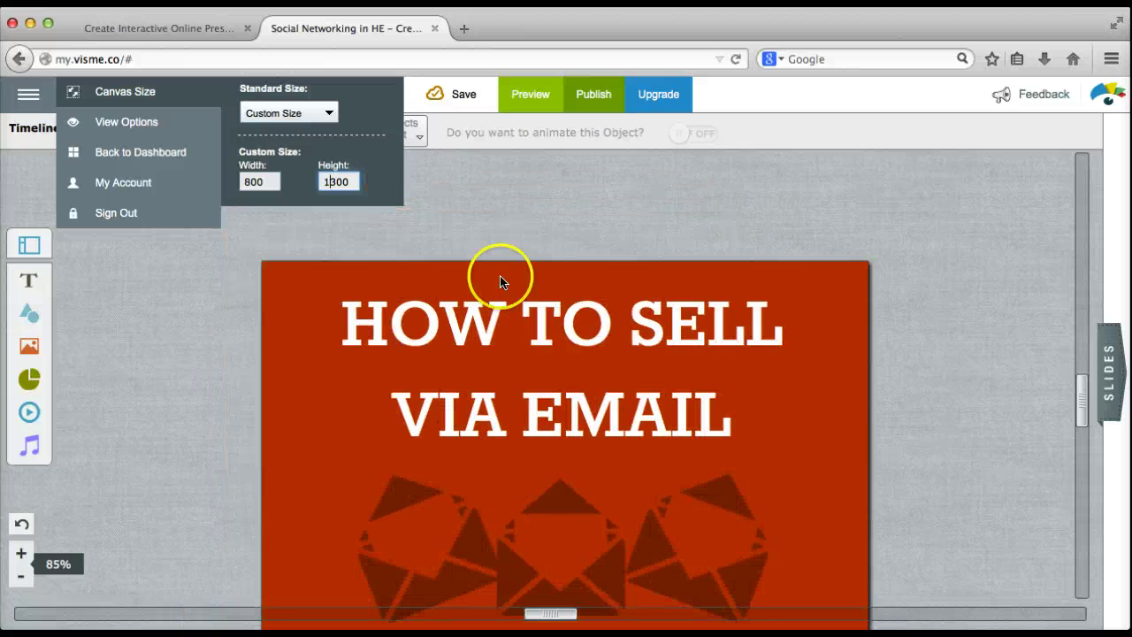
{"action": "left_click", "coordinate": [943, 298]}
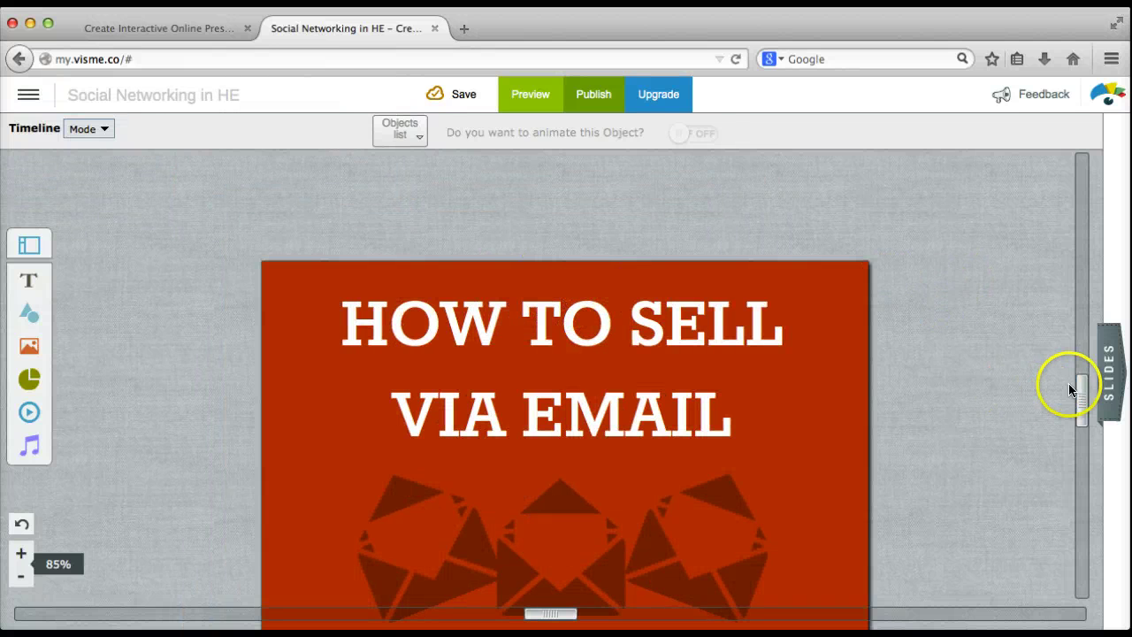
{"action": "left_click_drag", "start_coordinate": [1081, 397], "coordinate": [1087, 551]}
Change the Sources box fill from dark navy to dark green #264d28.
{"action": "left_click", "coordinate": [636, 378]}
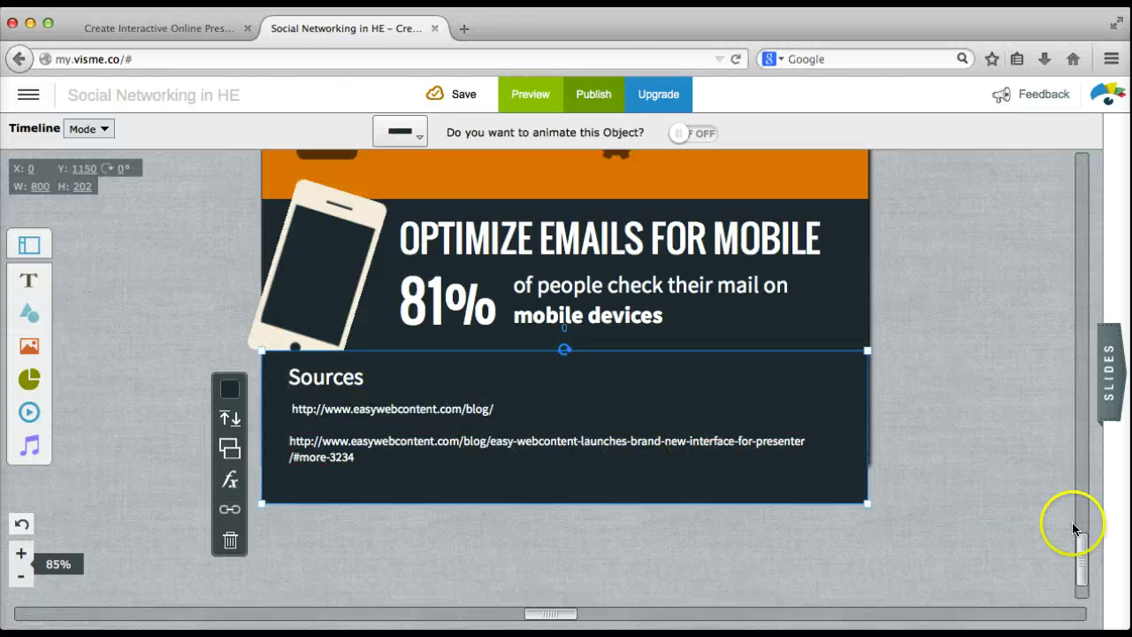
{"action": "scroll", "coordinate": [1086, 556], "scroll_direction": "down", "scroll_amount": 3}
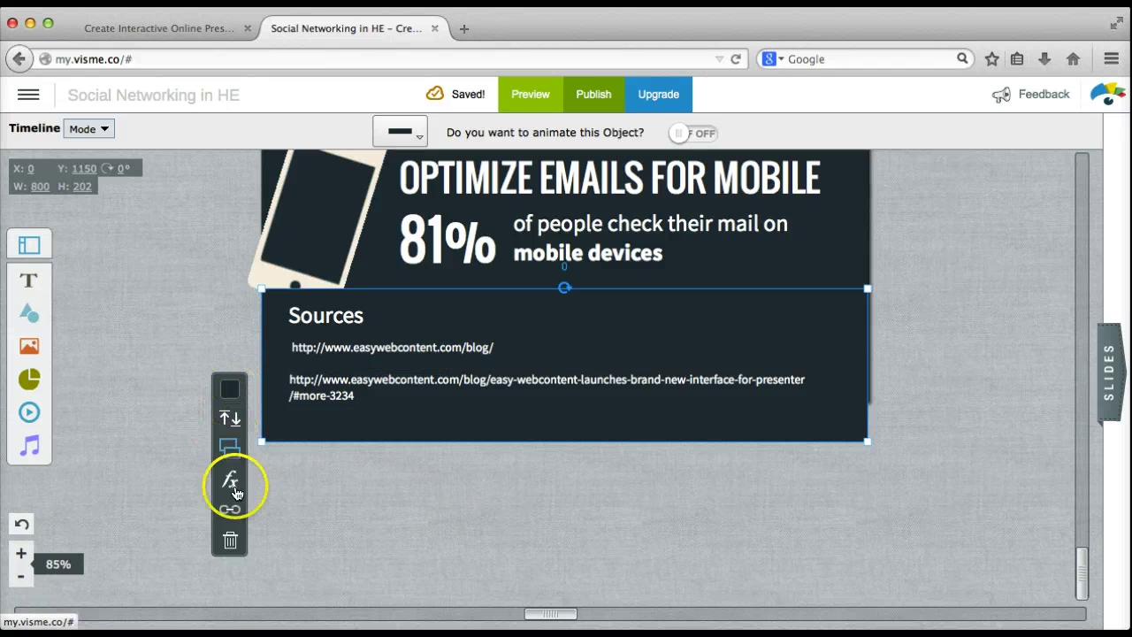
{"action": "left_click", "coordinate": [229, 395]}
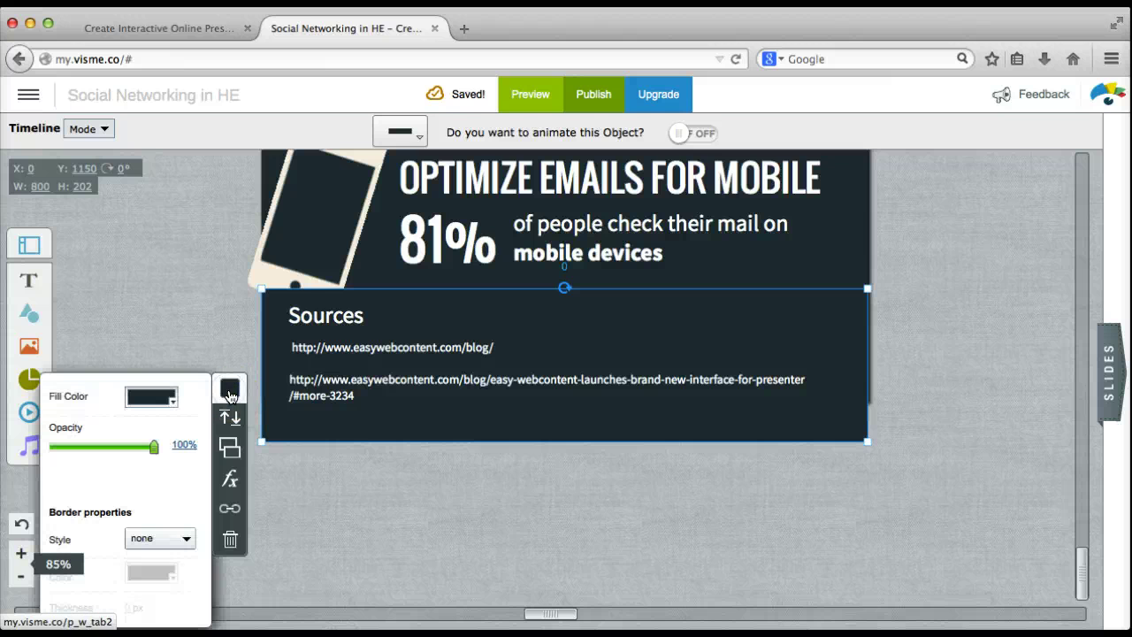
{"action": "left_click", "coordinate": [137, 400]}
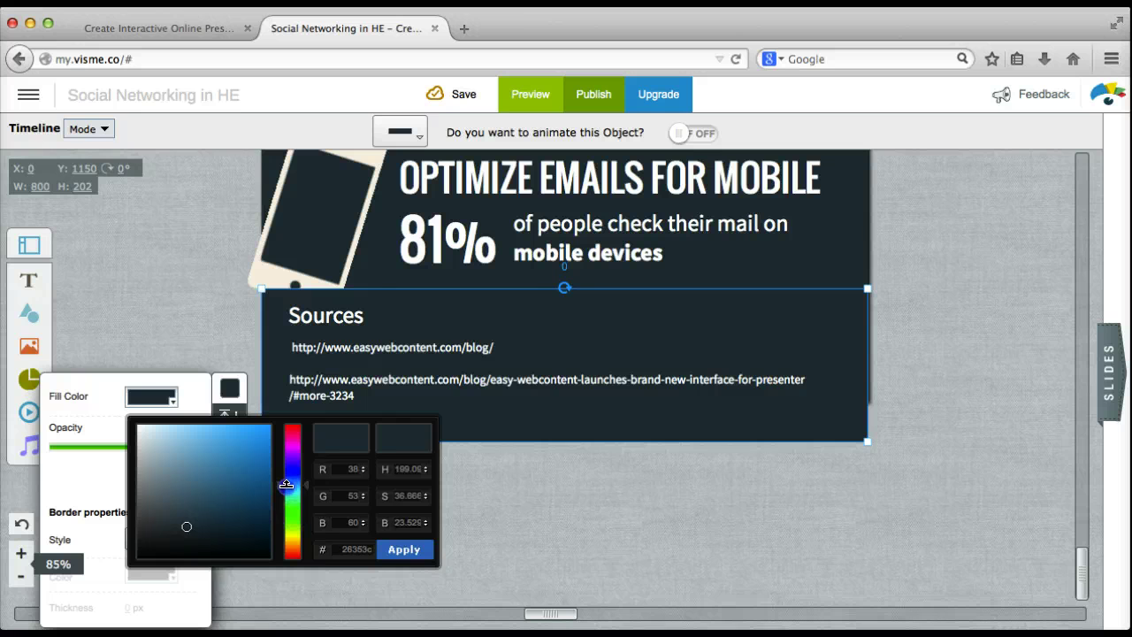
{"action": "left_click_drag", "start_coordinate": [286, 485], "coordinate": [287, 495]}
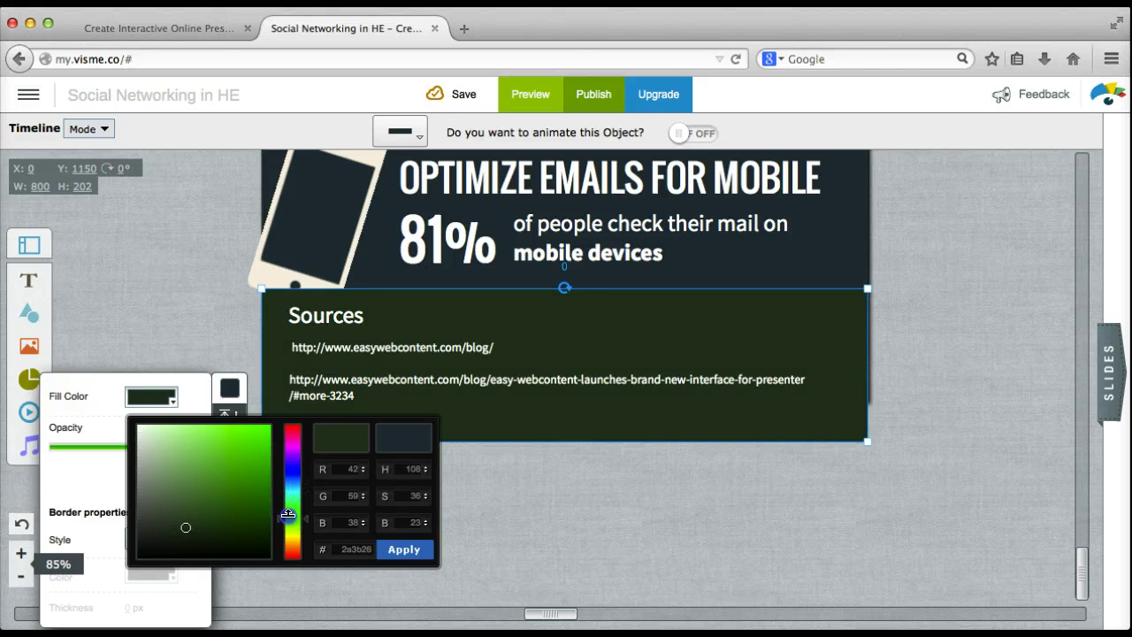
{"action": "left_click", "coordinate": [224, 517]}
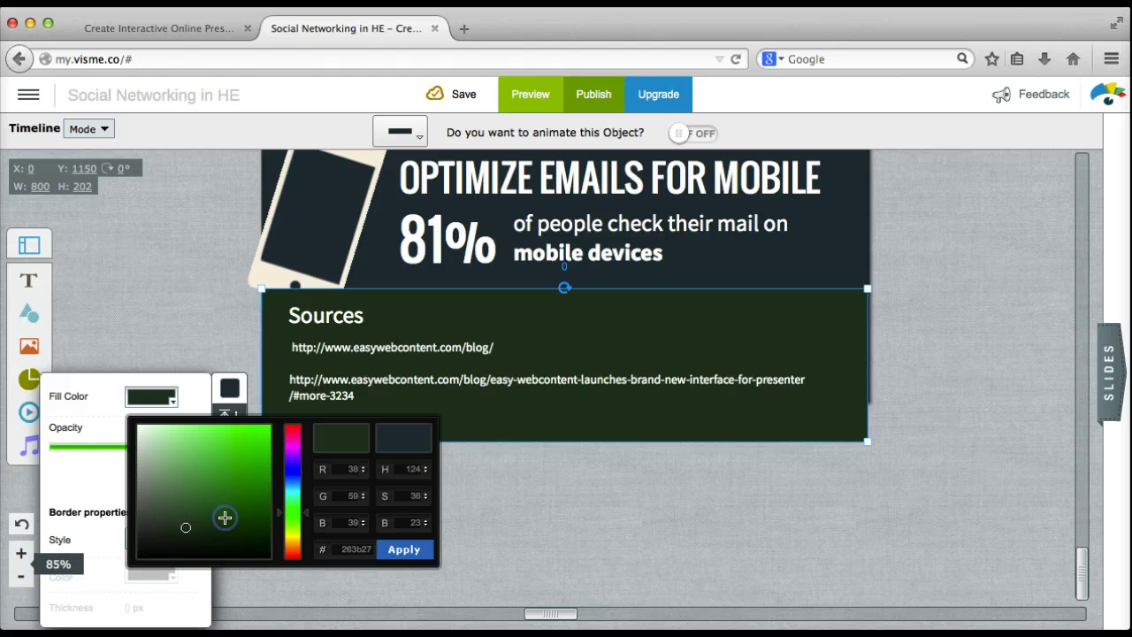
{"action": "left_click", "coordinate": [190, 522]}
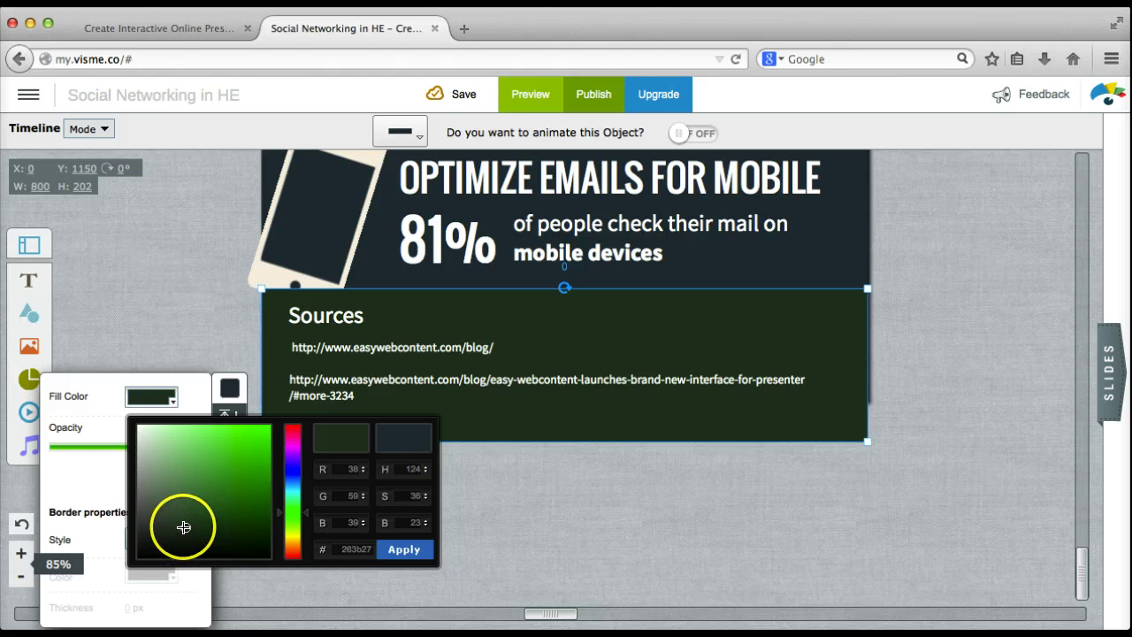
{"action": "left_click_drag", "start_coordinate": [205, 522], "coordinate": [209, 512]}
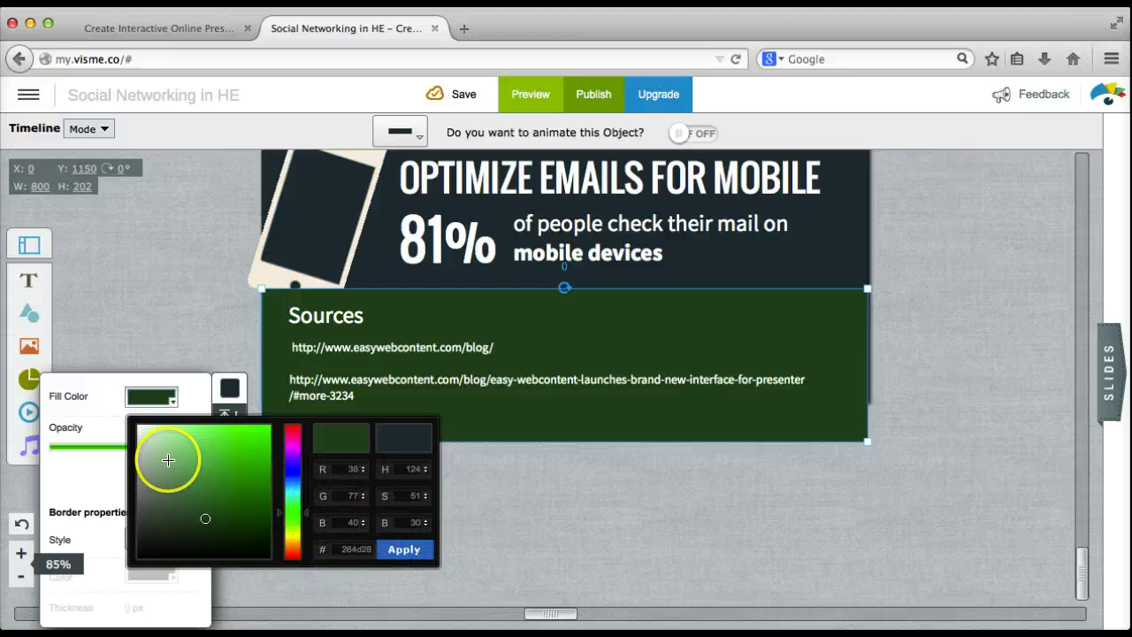
{"action": "left_click", "coordinate": [406, 551]}
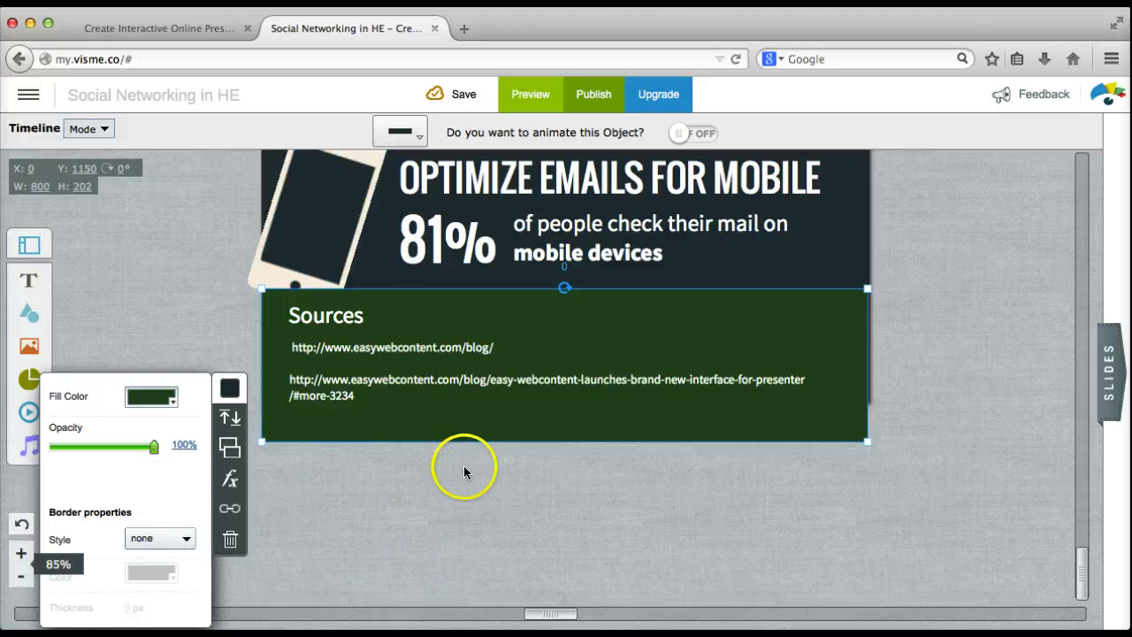
Replace the source URLs with the full reference citations and italicise 'TechTrends, 59'.
{"action": "left_click", "coordinate": [337, 348]}
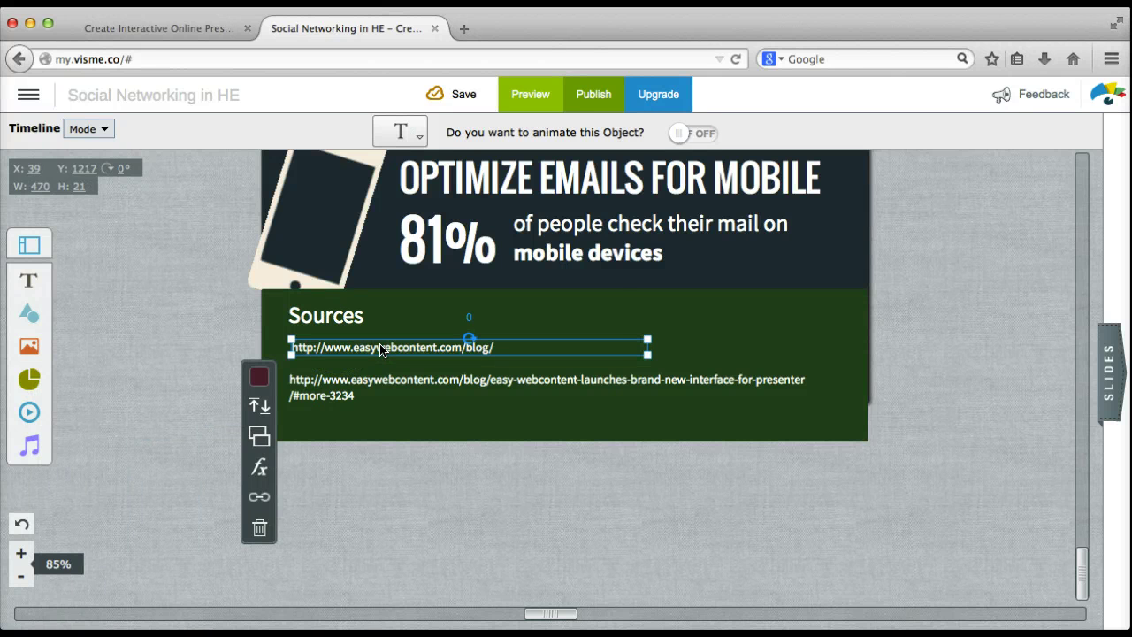
{"action": "double_click", "coordinate": [381, 347]}
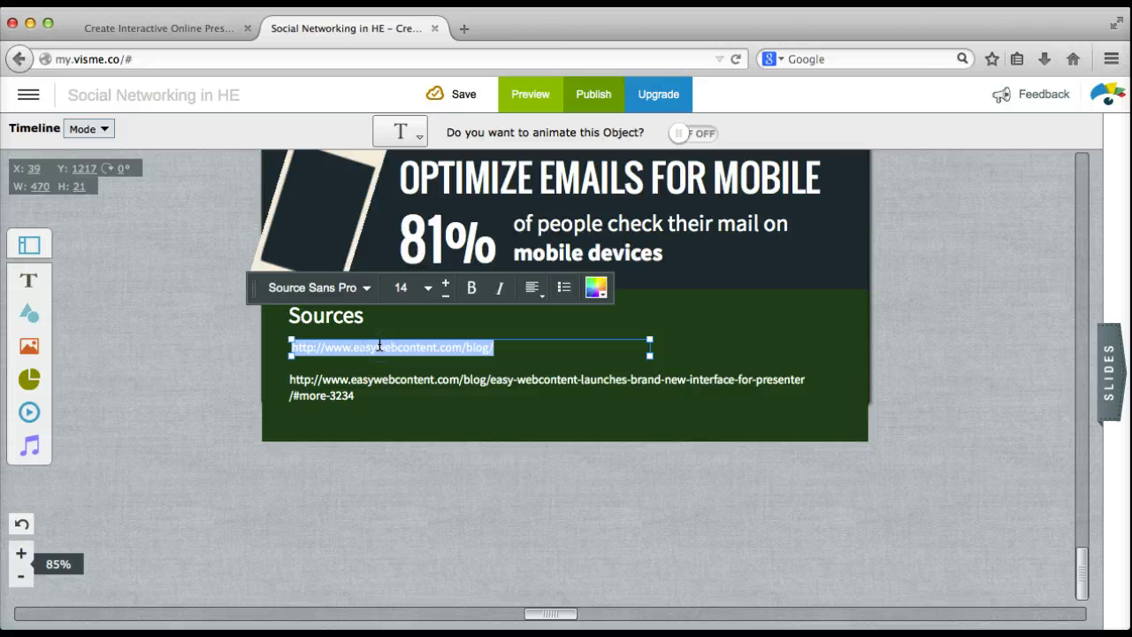
{"action": "key", "text": "BackSpace"}
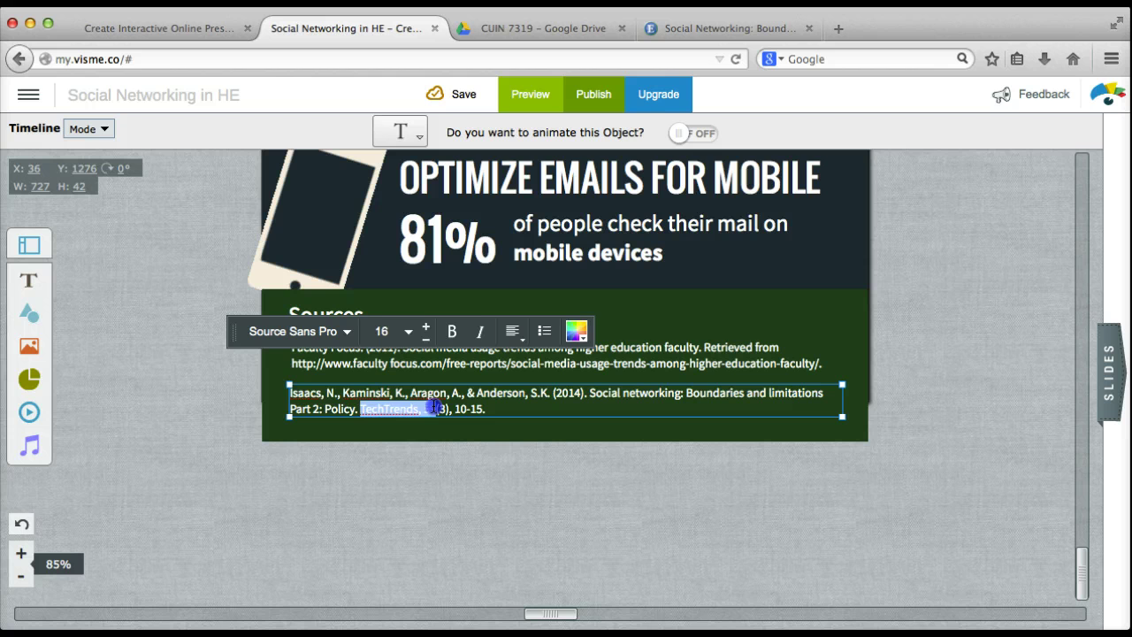
{"action": "left_click", "coordinate": [480, 334]}
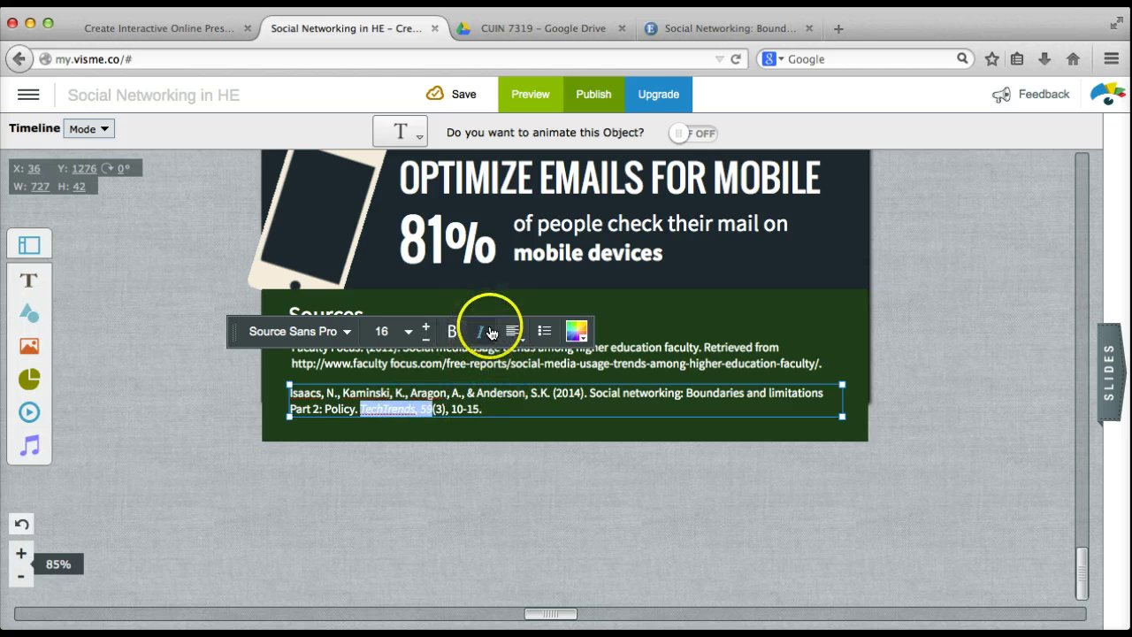
{"action": "left_click", "coordinate": [469, 408]}
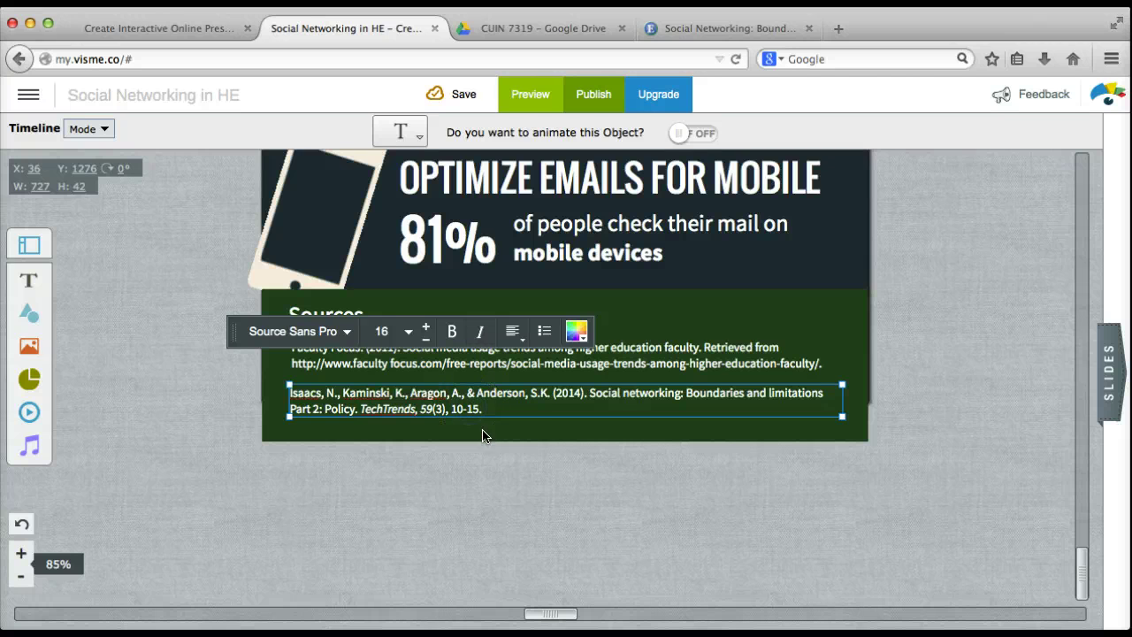
{"action": "left_click", "coordinate": [896, 366]}
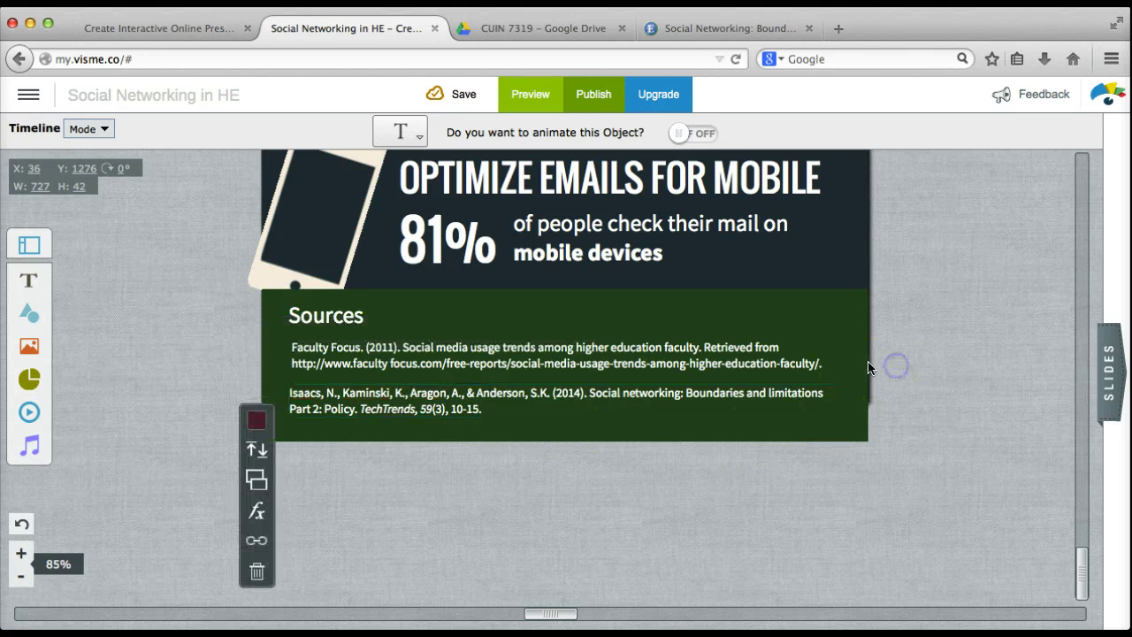
{"action": "scroll", "coordinate": [751, 350], "scroll_direction": "up", "scroll_amount": 3}
Replace the HOW TO SELL VIA EMAIL title with 'Sage Advice for Social Networking in Higher Education'.
{"action": "scroll", "coordinate": [730, 350], "scroll_direction": "up", "scroll_amount": 10}
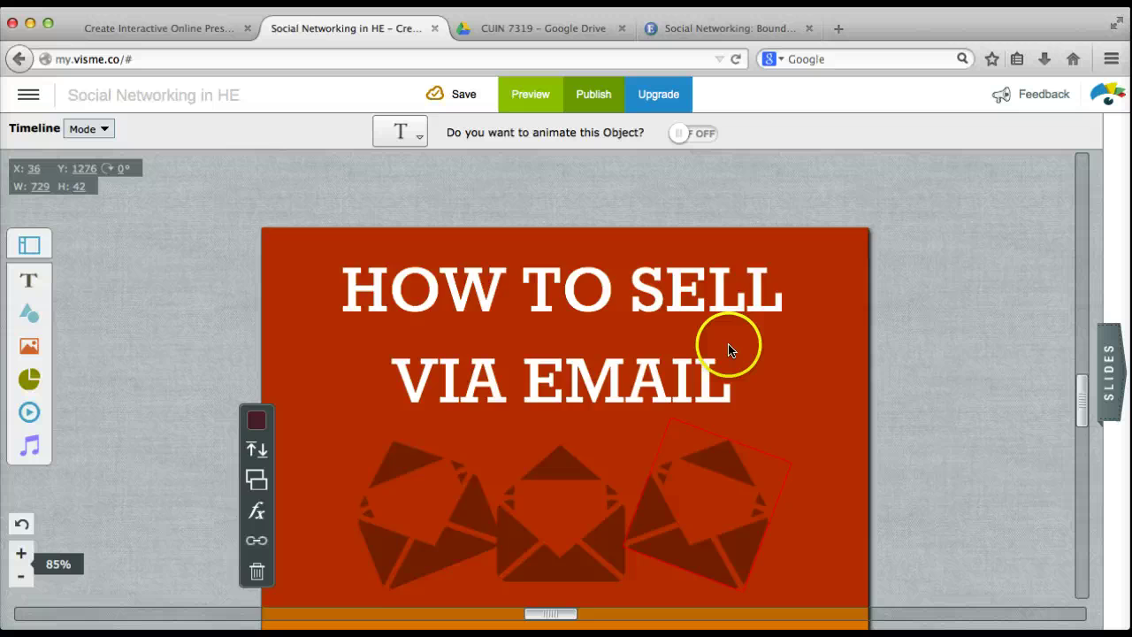
{"action": "scroll", "coordinate": [614, 351], "scroll_direction": "down", "scroll_amount": 5}
{"action": "scroll", "coordinate": [606, 336], "scroll_direction": "up", "scroll_amount": 5}
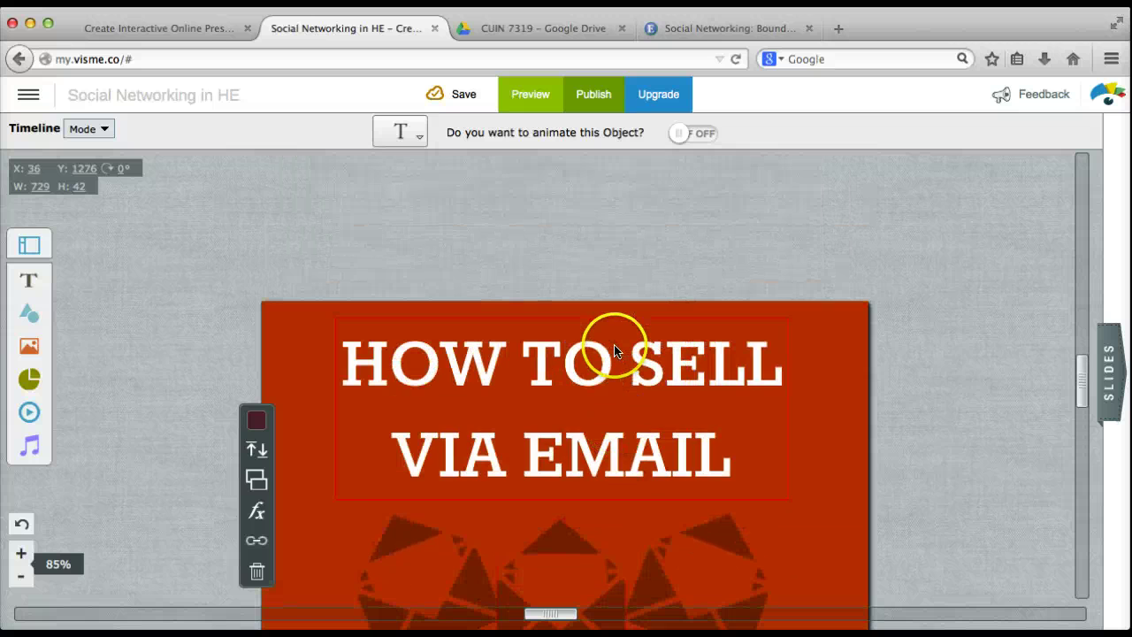
{"action": "scroll", "coordinate": [610, 341], "scroll_direction": "down", "scroll_amount": 2}
{"action": "left_click", "coordinate": [587, 305]}
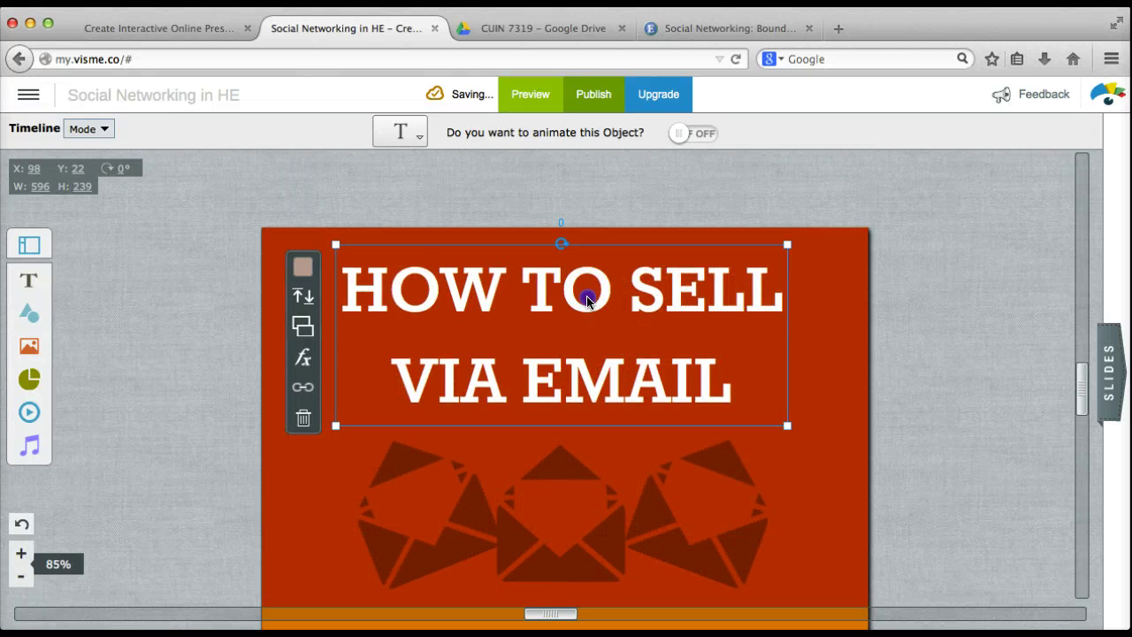
{"action": "left_click", "coordinate": [587, 301]}
{"action": "triple_click", "coordinate": [587, 297]}
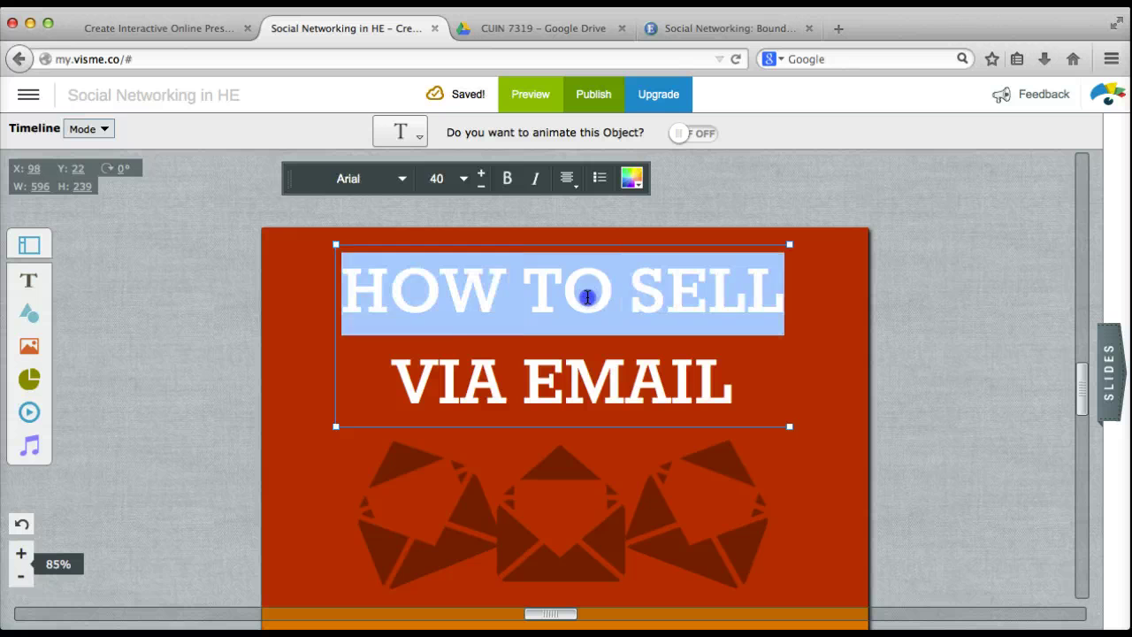
{"action": "double_click", "coordinate": [587, 297]}
{"action": "left_click", "coordinate": [670, 380]}
{"action": "left_click_drag", "start_coordinate": [735, 379], "coordinate": [352, 289]}
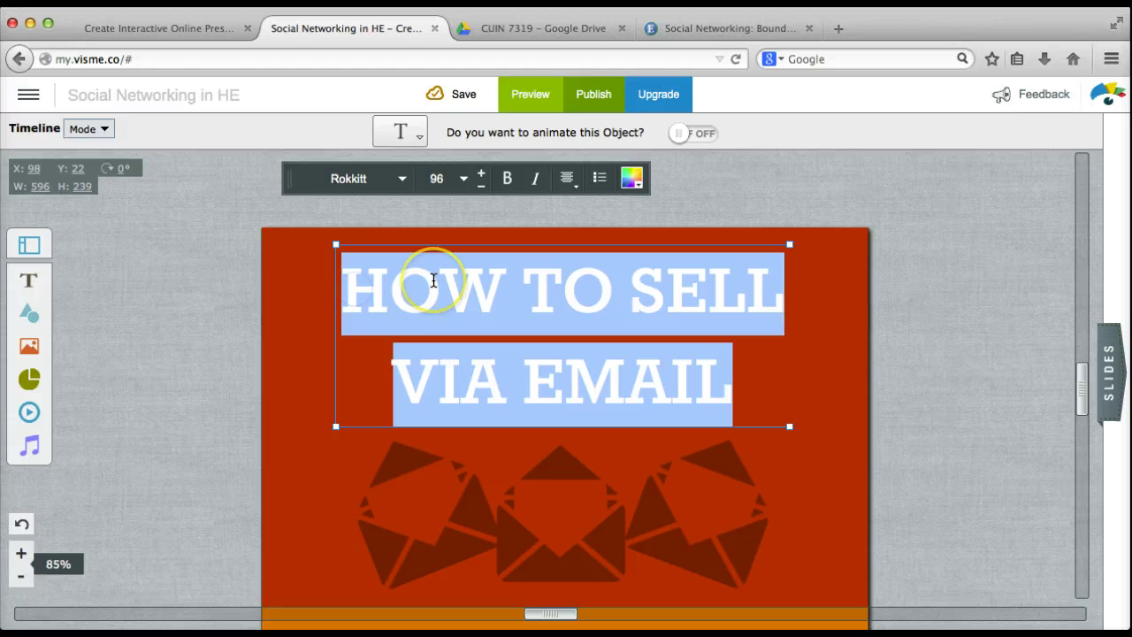
{"action": "type", "text": "S"}
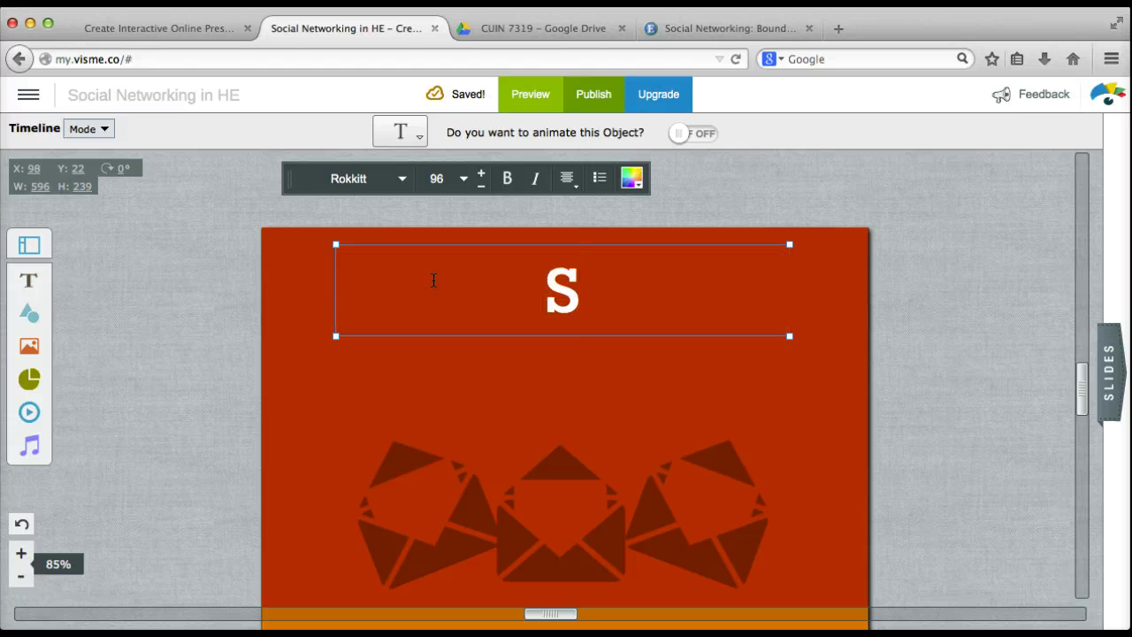
{"action": "type", "text": "age Advice for Social Networking in Higher"}
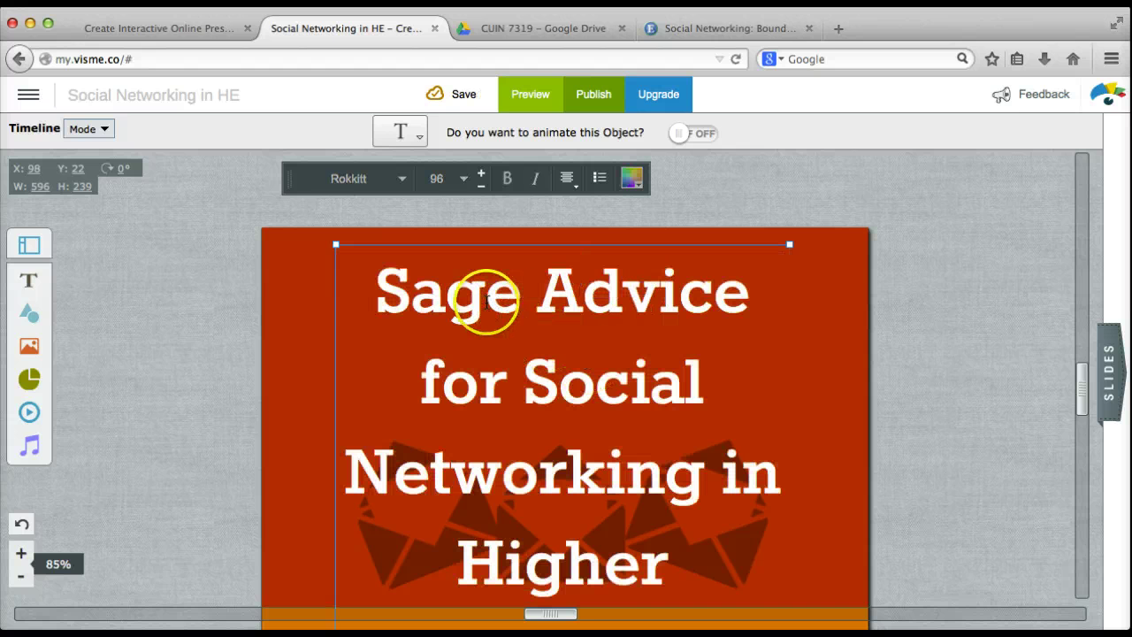
Set the new title's font size to 72.
{"action": "left_click_drag", "start_coordinate": [378, 291], "coordinate": [666, 574]}
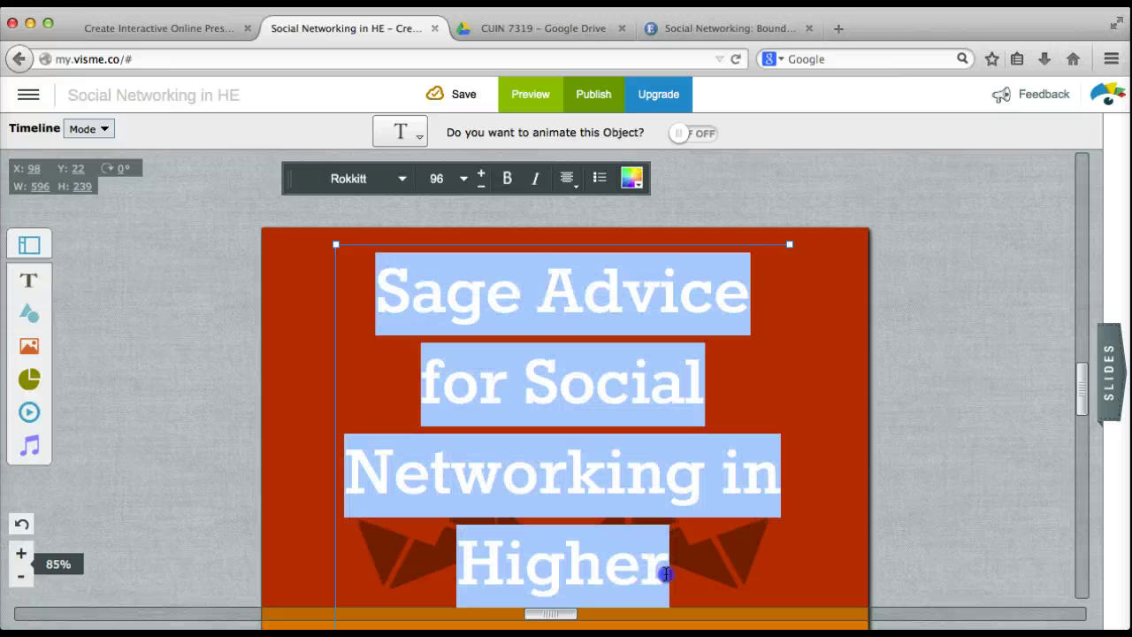
{"action": "left_click", "coordinate": [462, 181]}
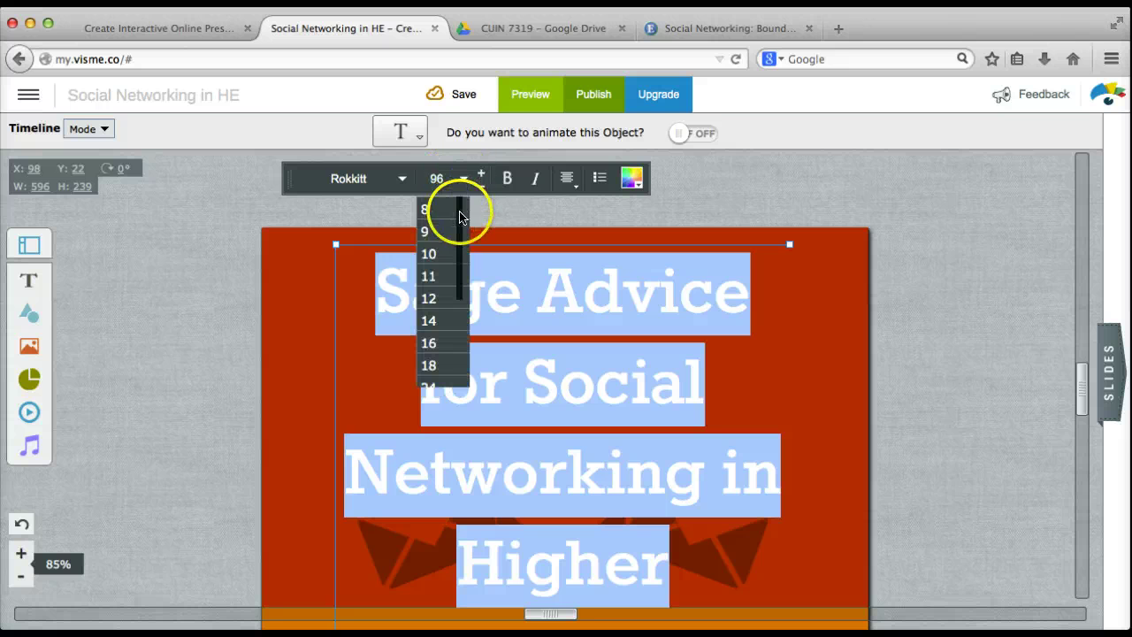
{"action": "left_click_drag", "start_coordinate": [460, 216], "coordinate": [461, 290]}
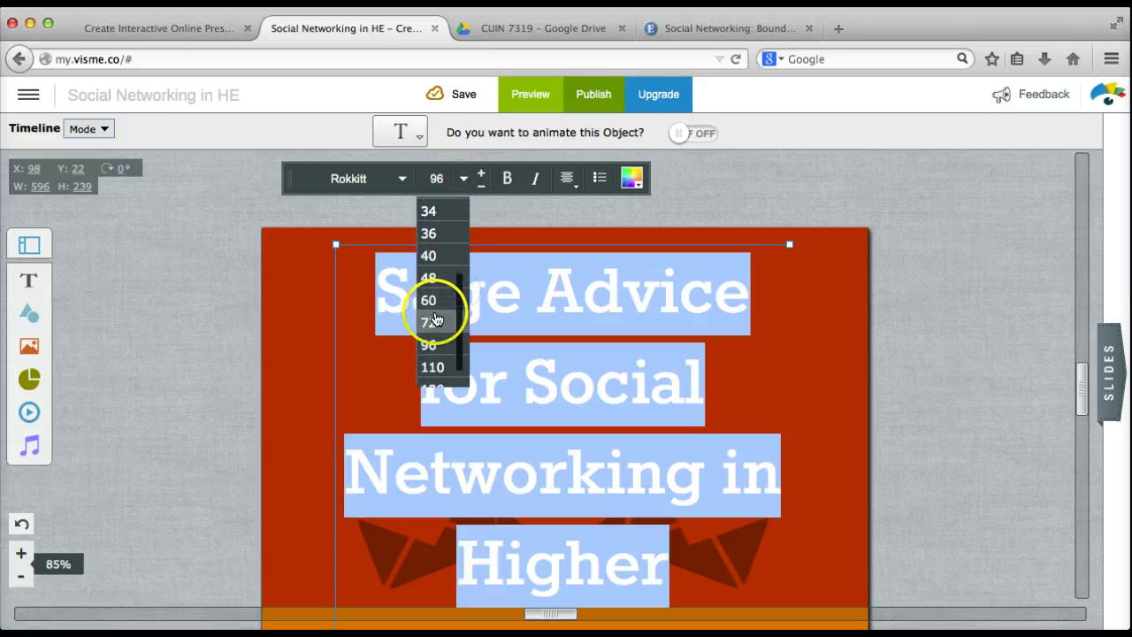
{"action": "left_click", "coordinate": [434, 321]}
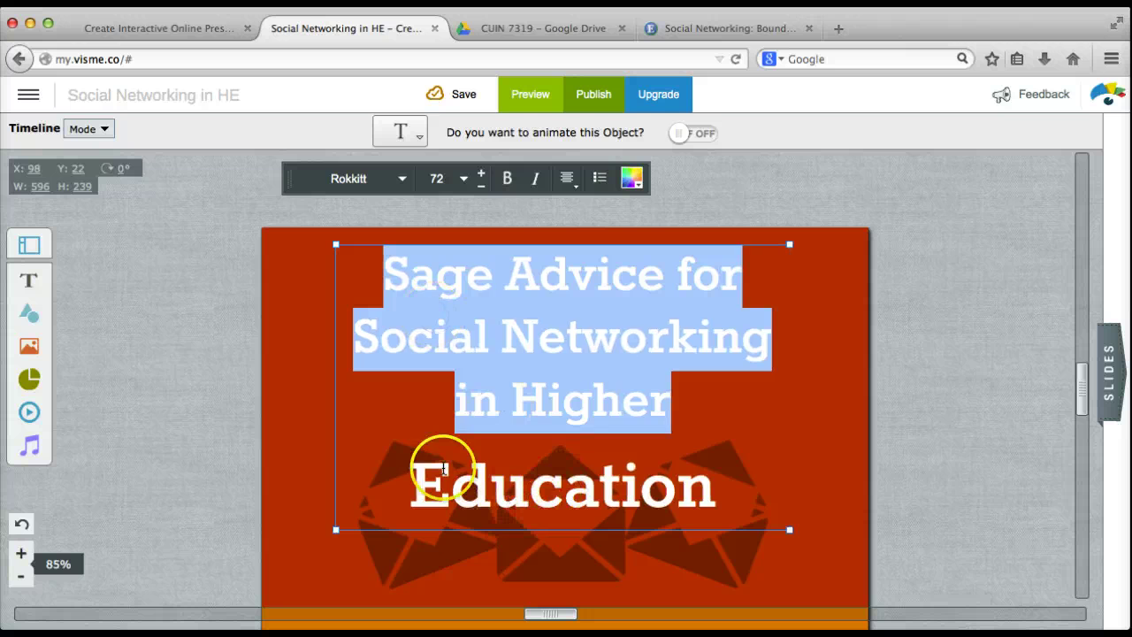
{"action": "left_click", "coordinate": [608, 450]}
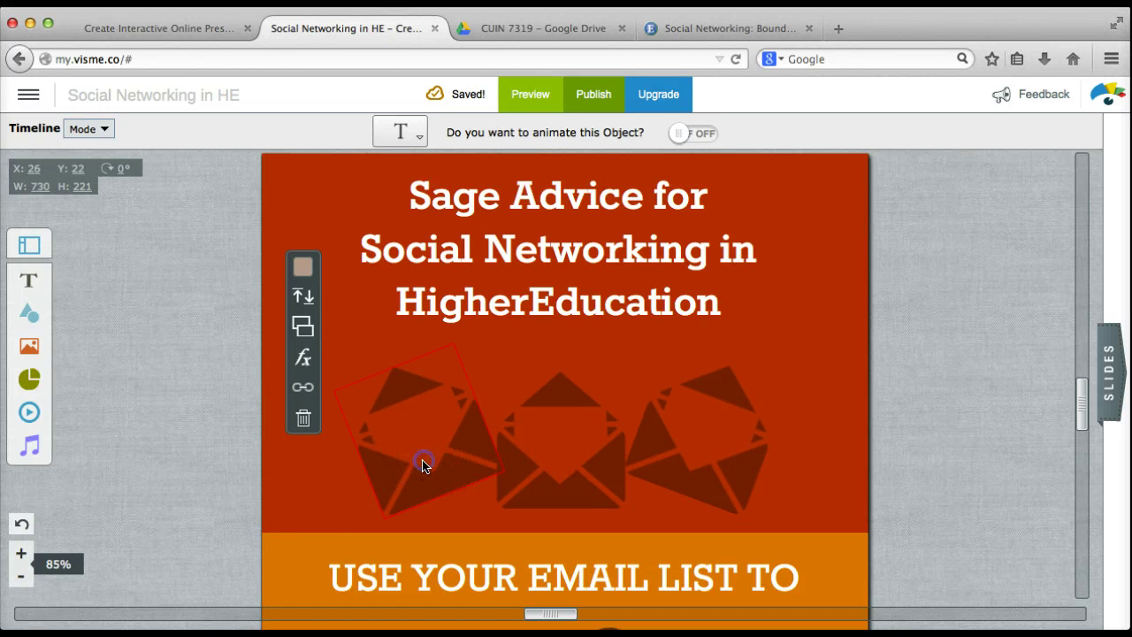
Open the Shapes & Icons library from the left toolbar, showing the four asset styles and banner graphics.
{"action": "left_click", "coordinate": [375, 466]}
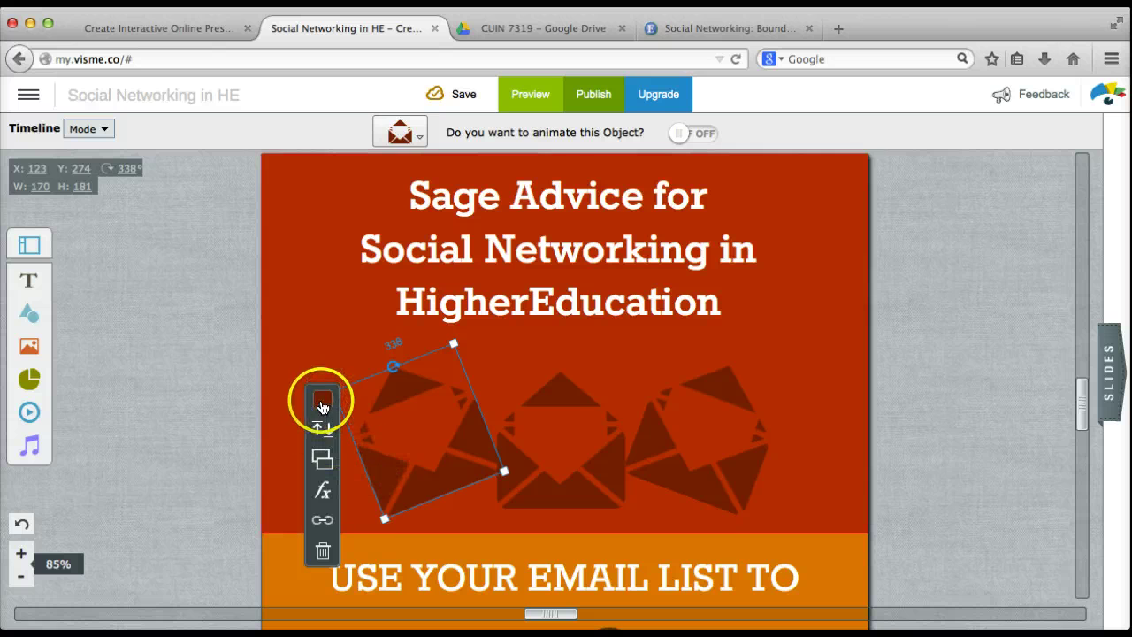
{"action": "left_click", "coordinate": [303, 359]}
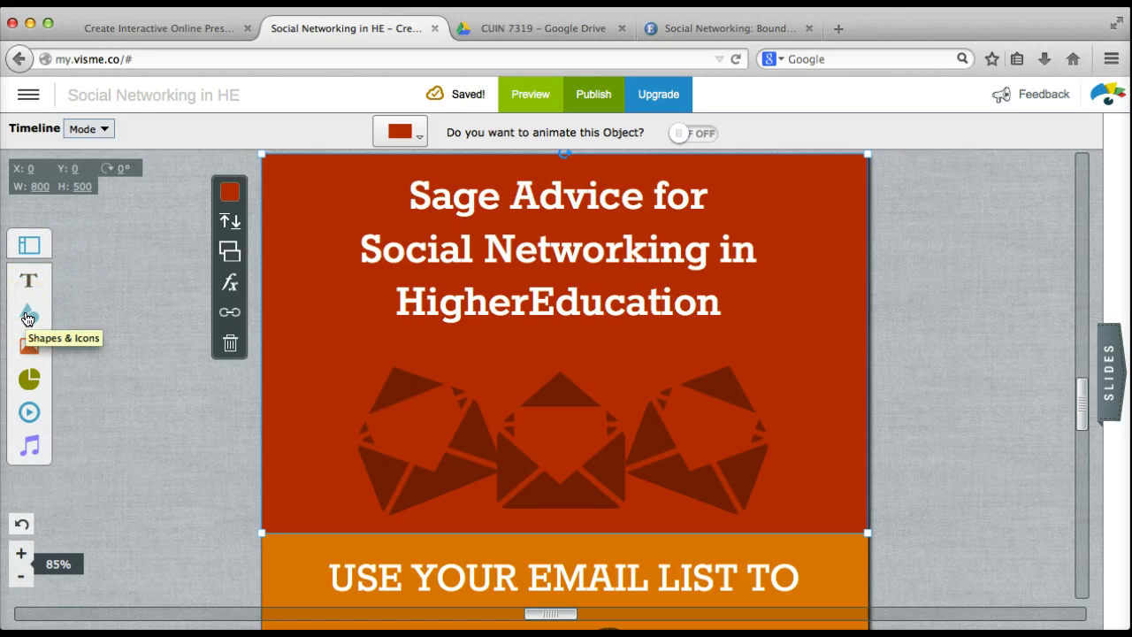
{"action": "left_click", "coordinate": [27, 342]}
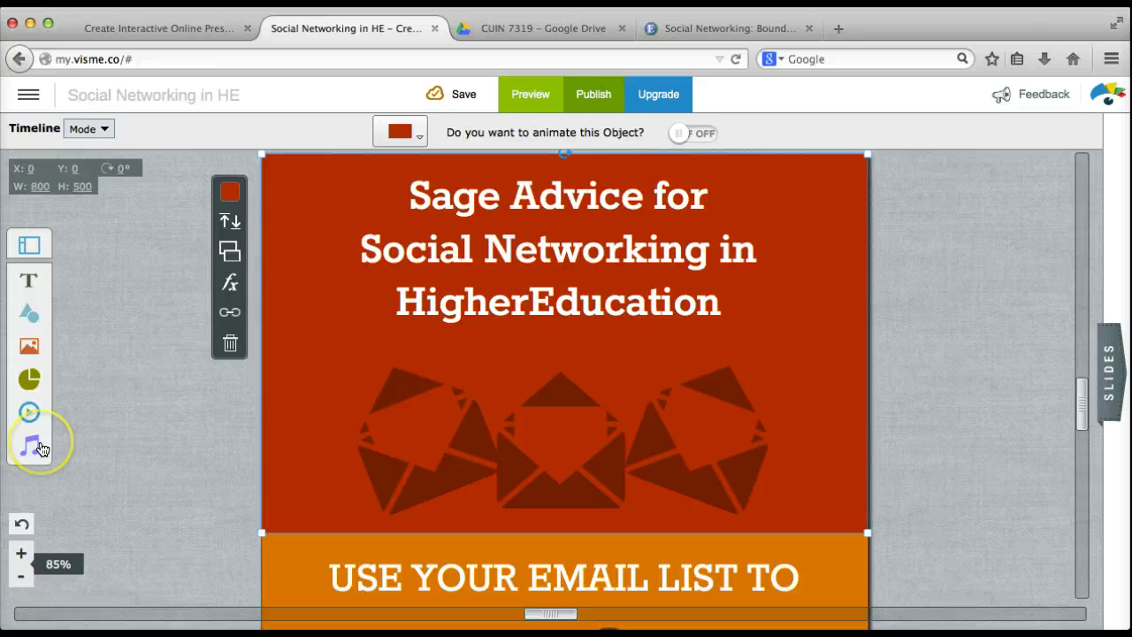
{"action": "left_click", "coordinate": [27, 316]}
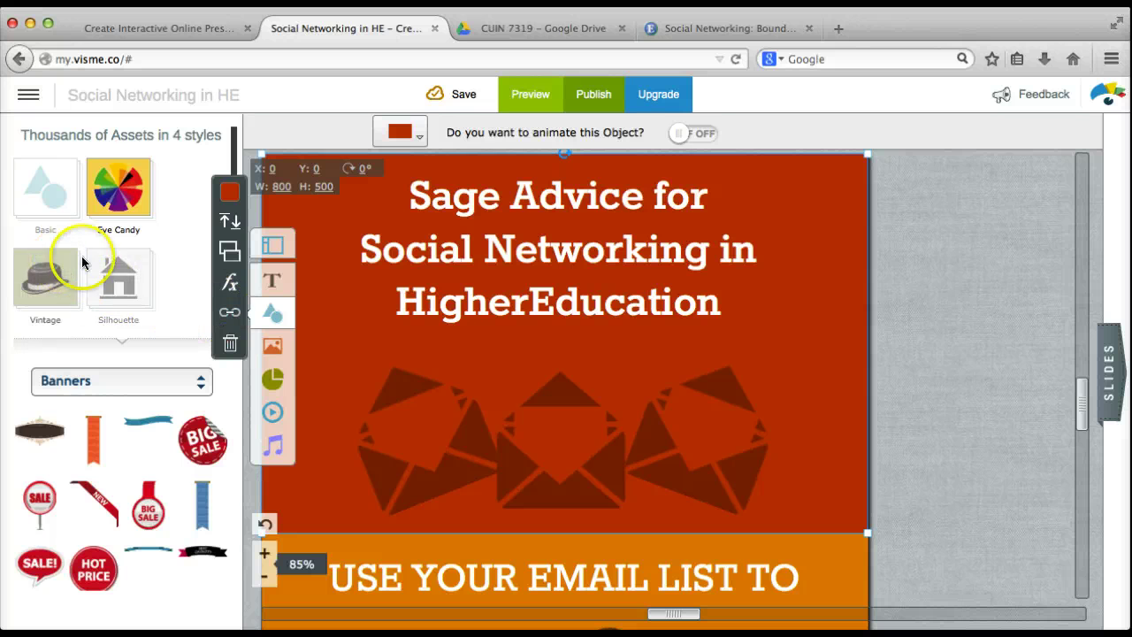
Add the Silhouette Web Icons 'people talking' icon to the title slide.
{"action": "left_click", "coordinate": [121, 284]}
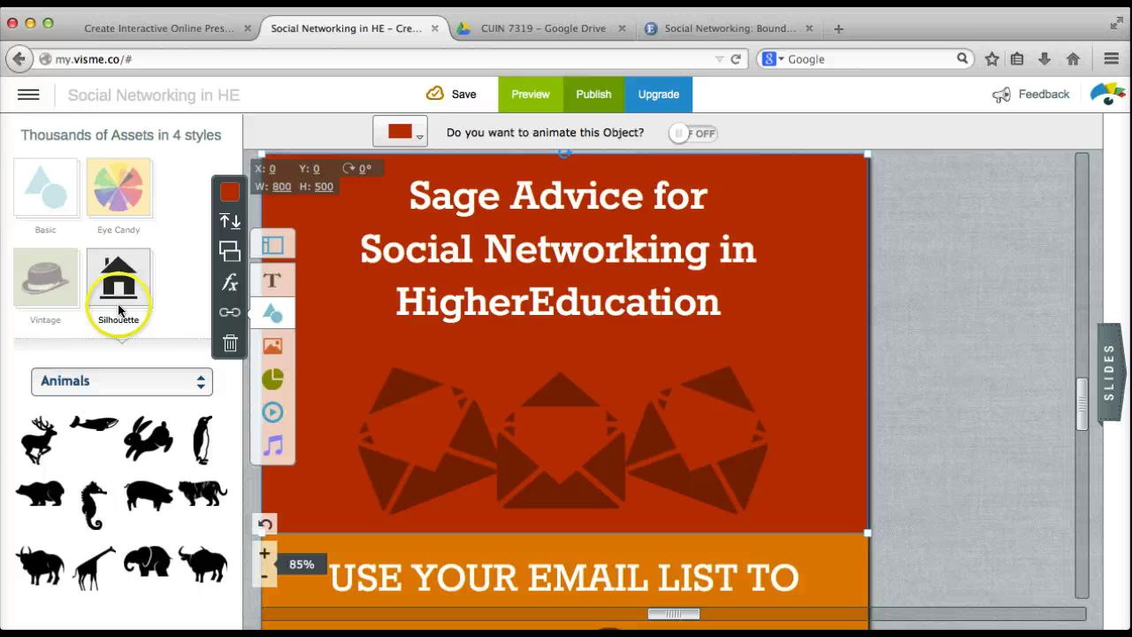
{"action": "left_click", "coordinate": [201, 378]}
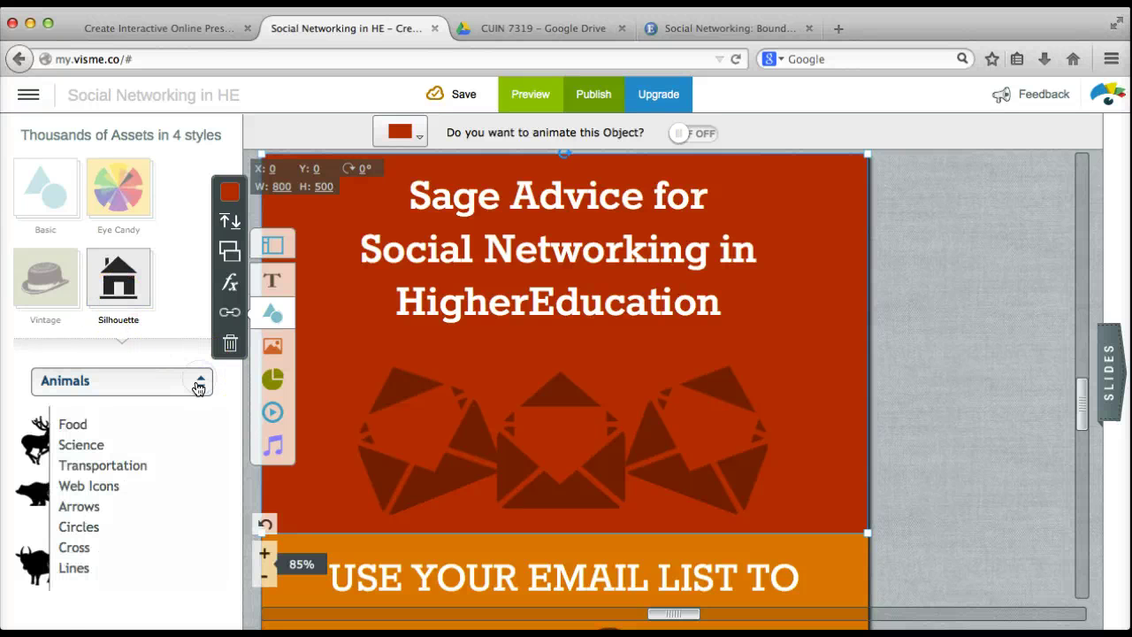
{"action": "left_click", "coordinate": [92, 486]}
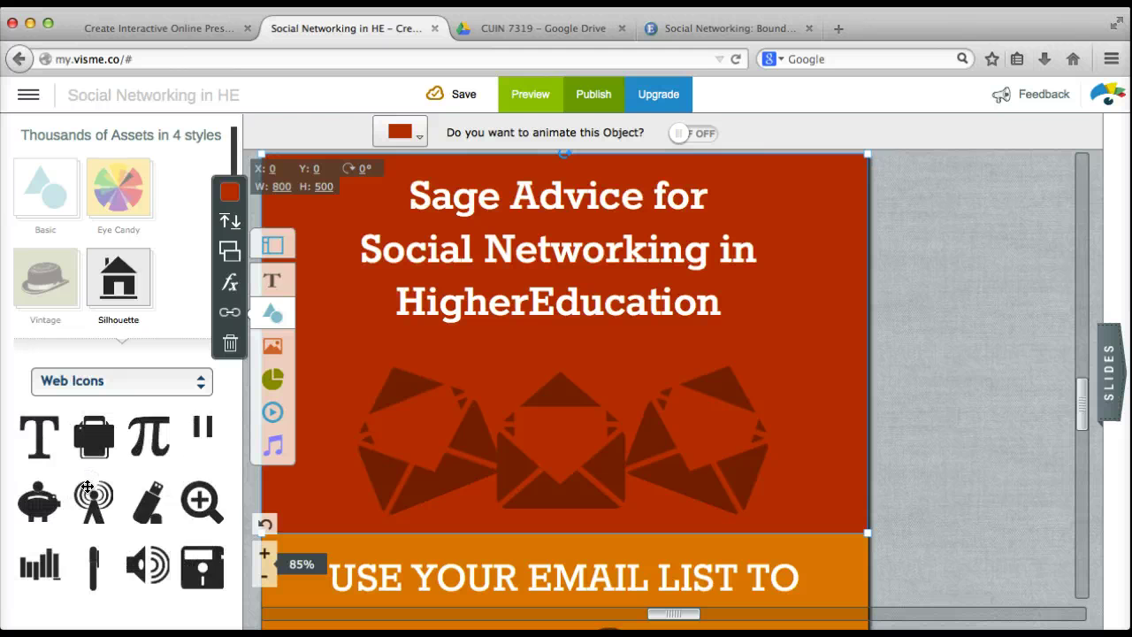
{"action": "scroll", "coordinate": [214, 417], "scroll_direction": "down", "scroll_amount": 5}
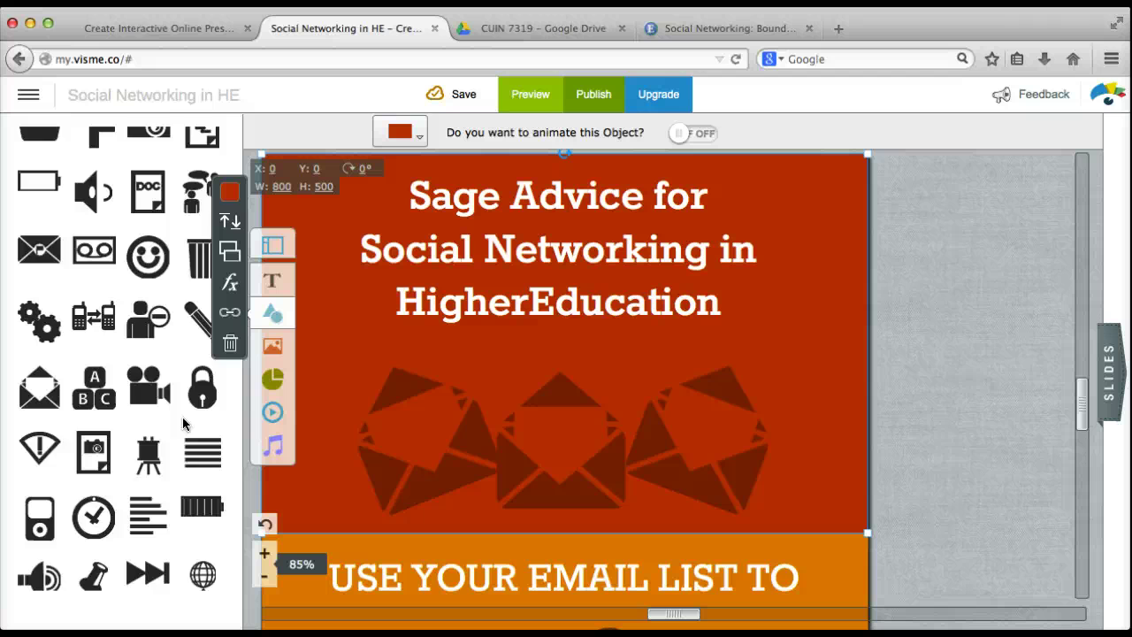
{"action": "scroll", "coordinate": [184, 424], "scroll_direction": "down", "scroll_amount": 2}
{"action": "scroll", "coordinate": [183, 423], "scroll_direction": "down", "scroll_amount": 3}
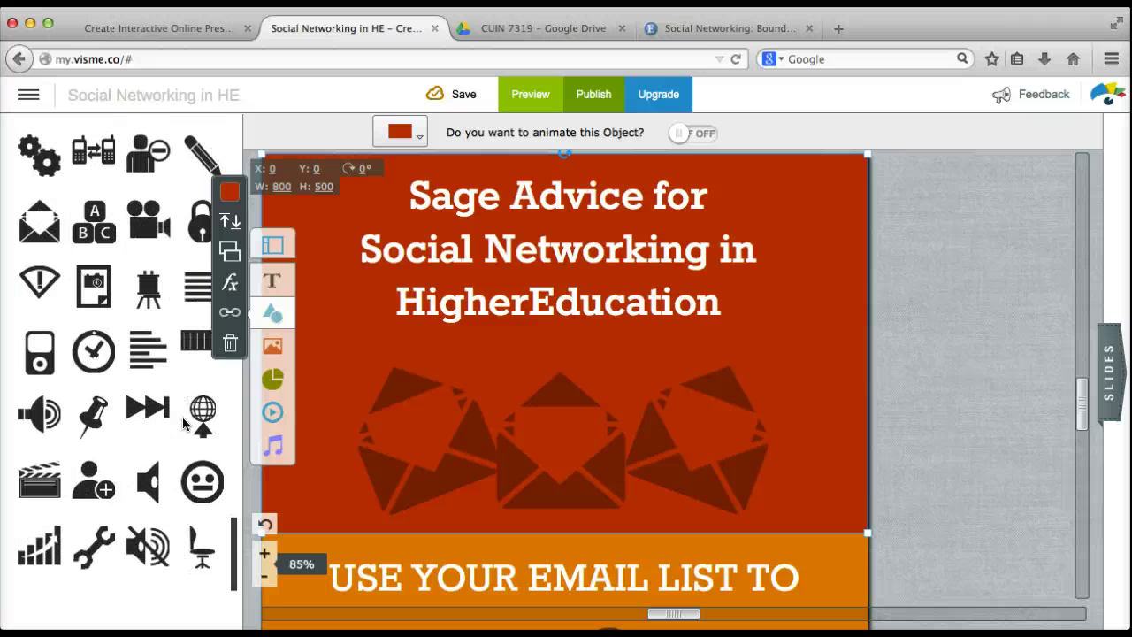
{"action": "scroll", "coordinate": [183, 423], "scroll_direction": "up", "scroll_amount": 5}
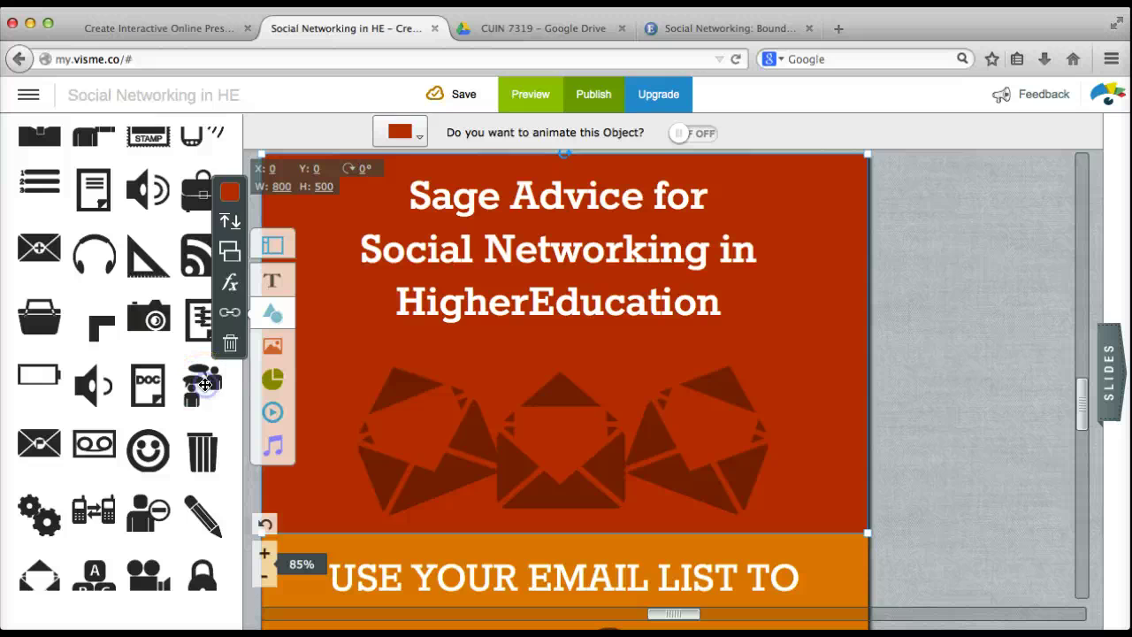
{"action": "left_click", "coordinate": [206, 384]}
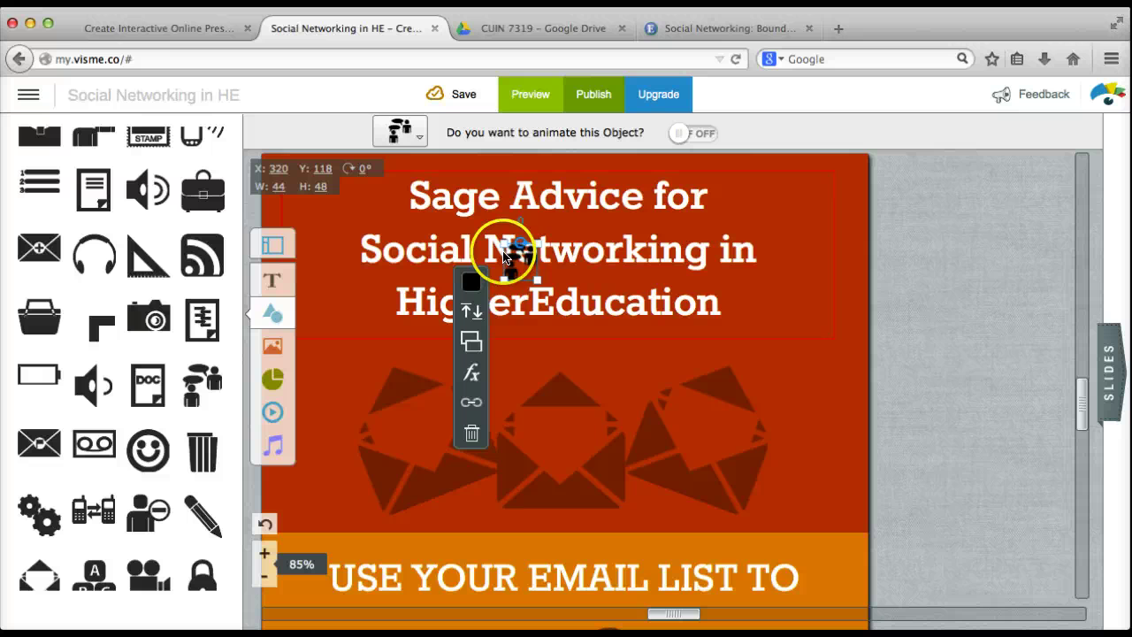
Move the people-talking icon to the slide's left edge beside the left envelope (X 45, Y 316).
{"action": "left_click_drag", "start_coordinate": [526, 256], "coordinate": [531, 255]}
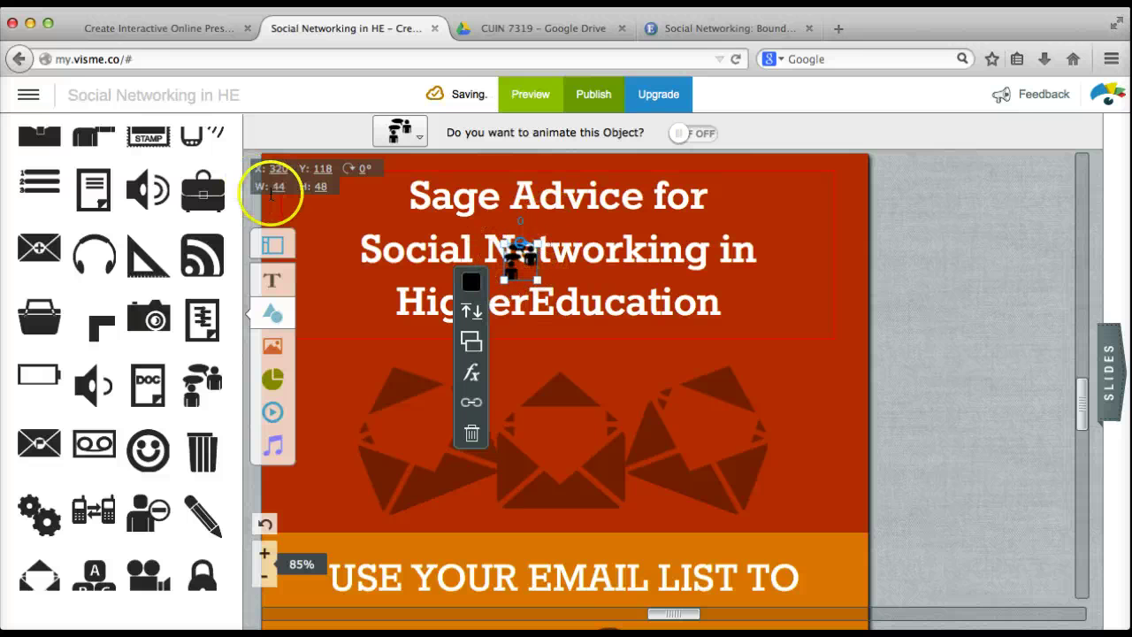
{"action": "left_click", "coordinate": [270, 305]}
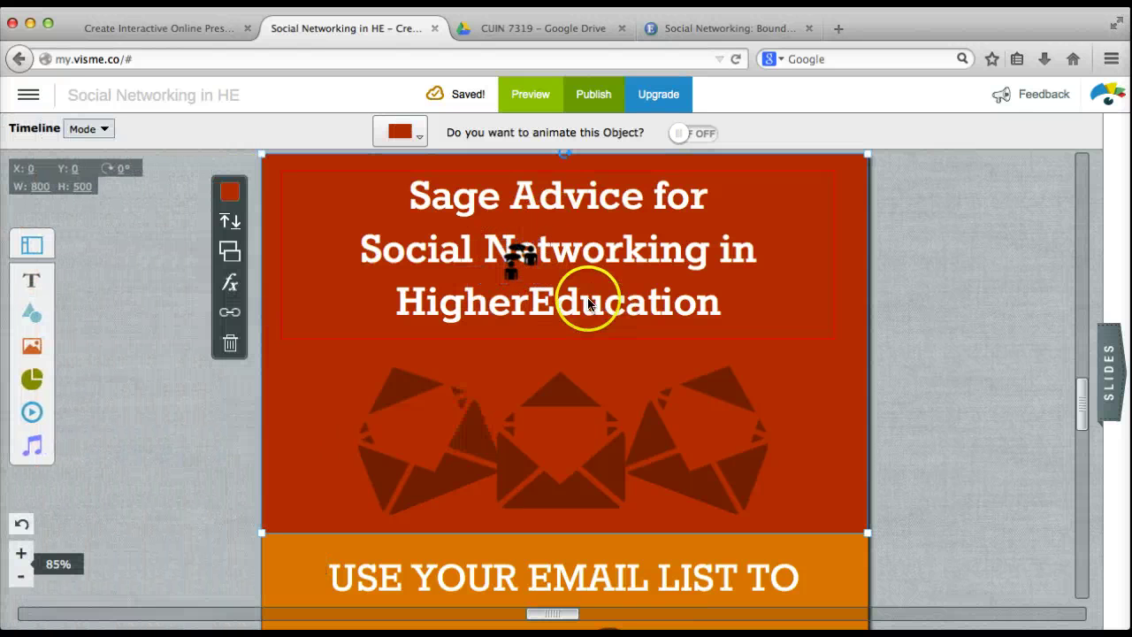
{"action": "left_click_drag", "start_coordinate": [521, 256], "coordinate": [314, 408]}
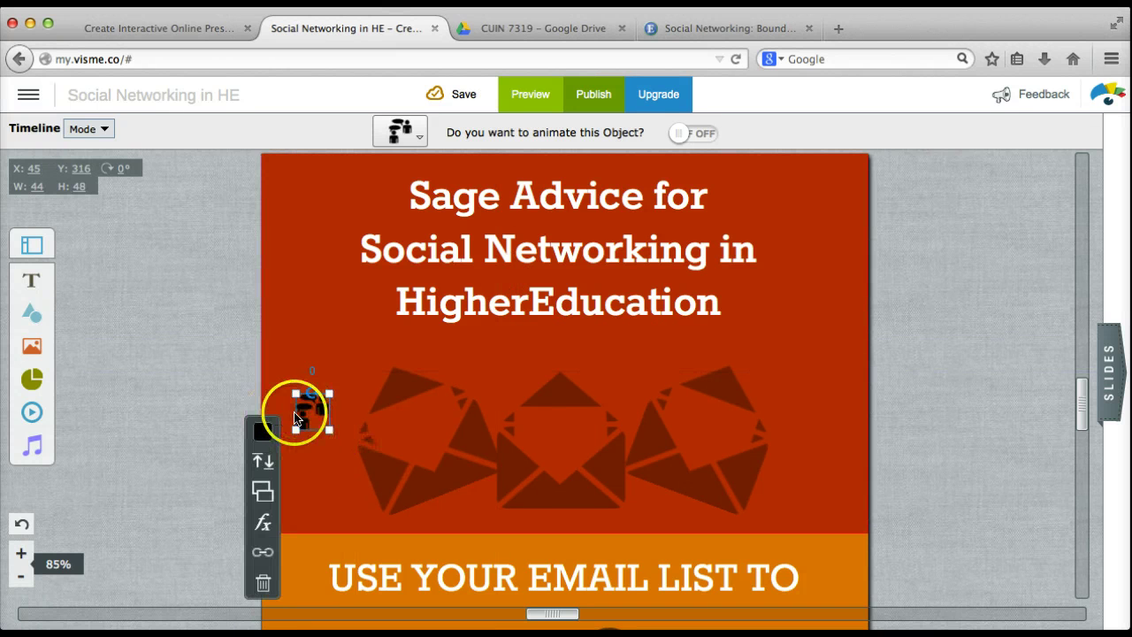
{"action": "left_click", "coordinate": [439, 484]}
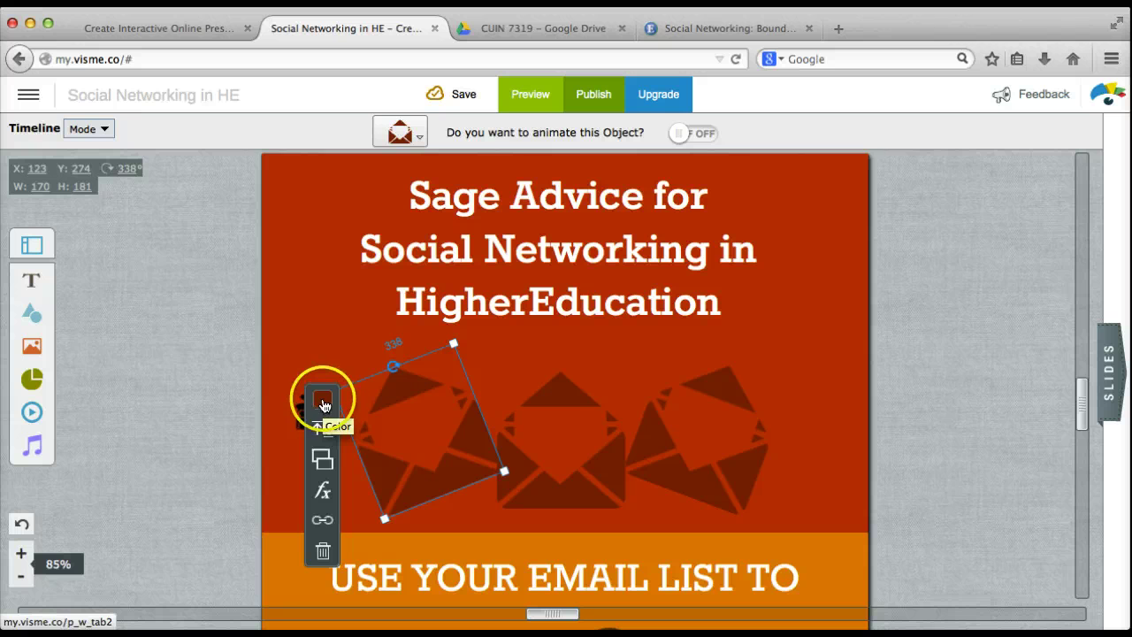
Check the exact fill colour values of the left envelope graphic.
{"action": "left_click", "coordinate": [323, 402]}
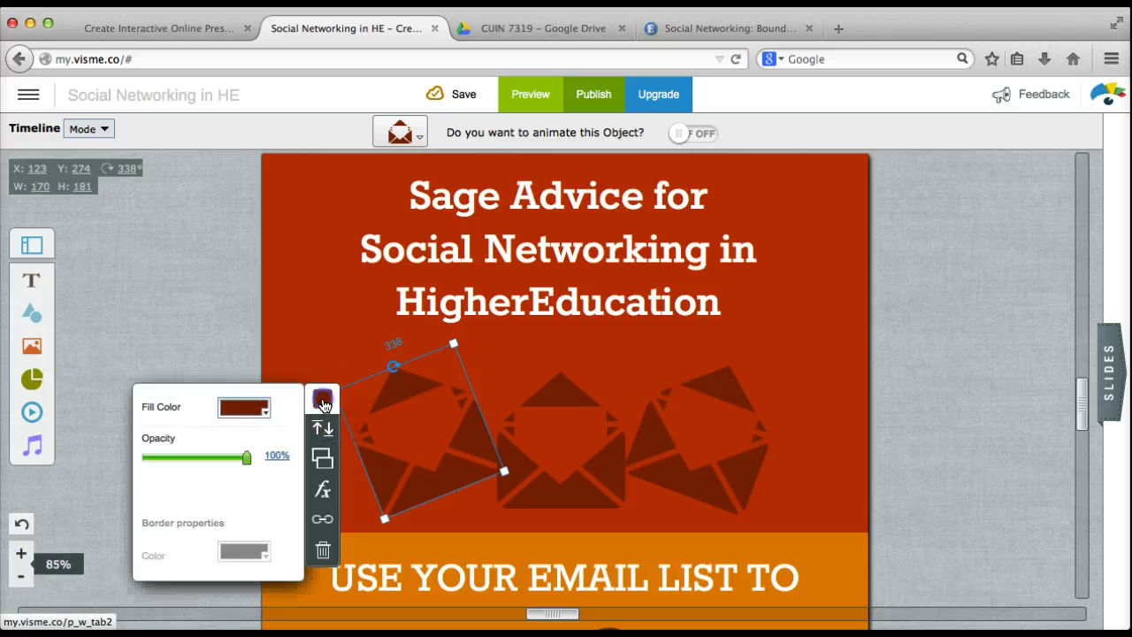
{"action": "left_click", "coordinate": [240, 408]}
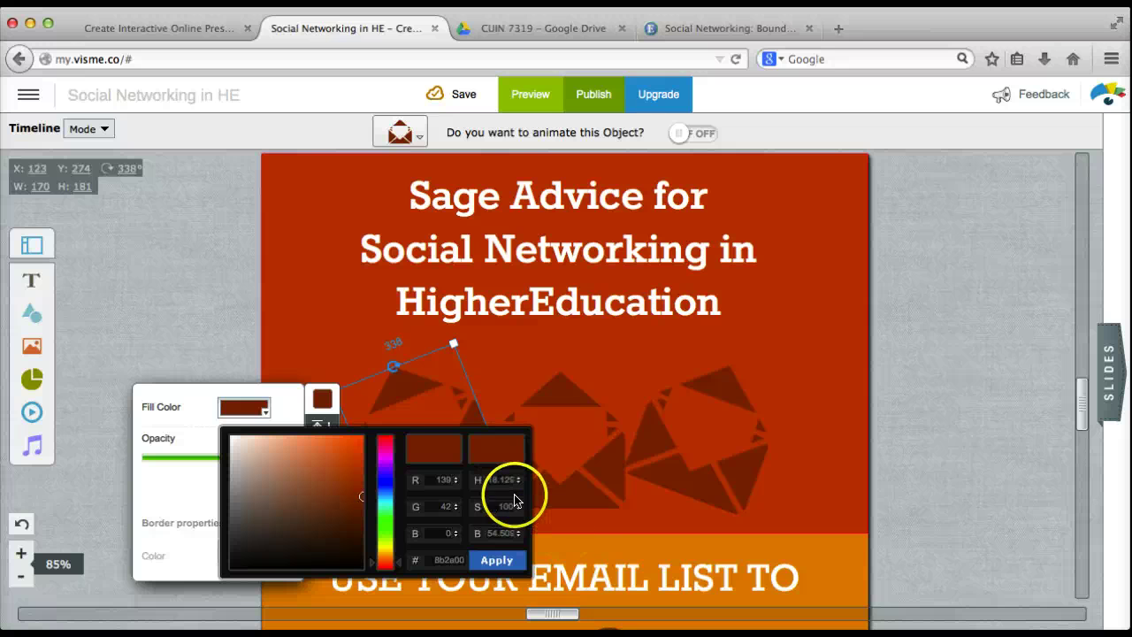
{"action": "left_click", "coordinate": [505, 354]}
Change the people icon's fill from black to dark red (R 139, G 42, B 0).
{"action": "left_click", "coordinate": [324, 411]}
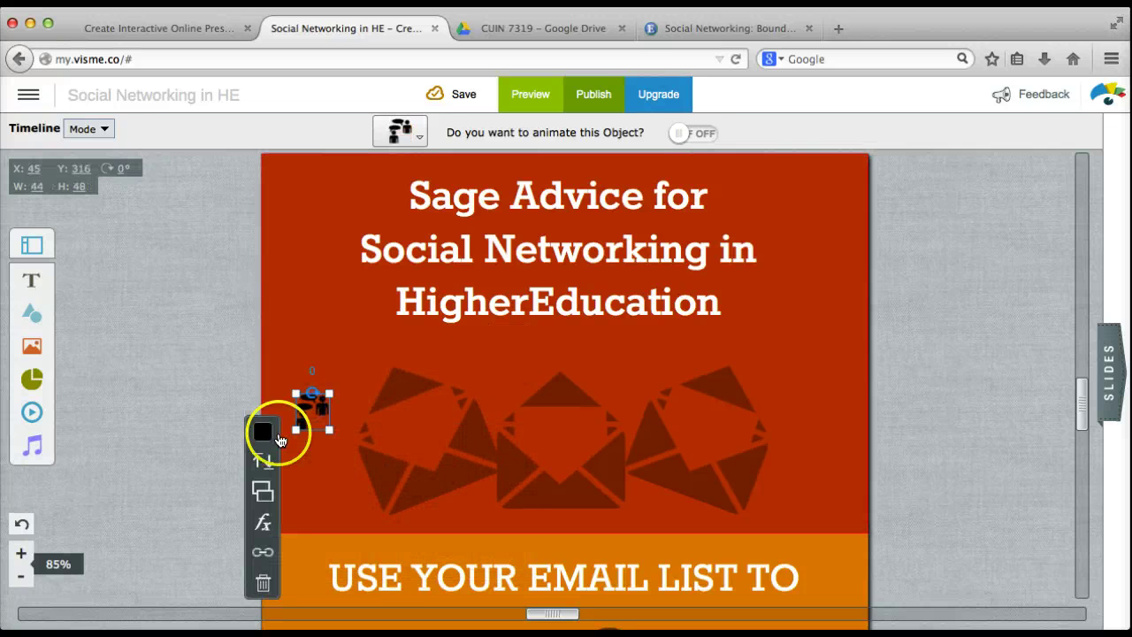
{"action": "left_click", "coordinate": [263, 431]}
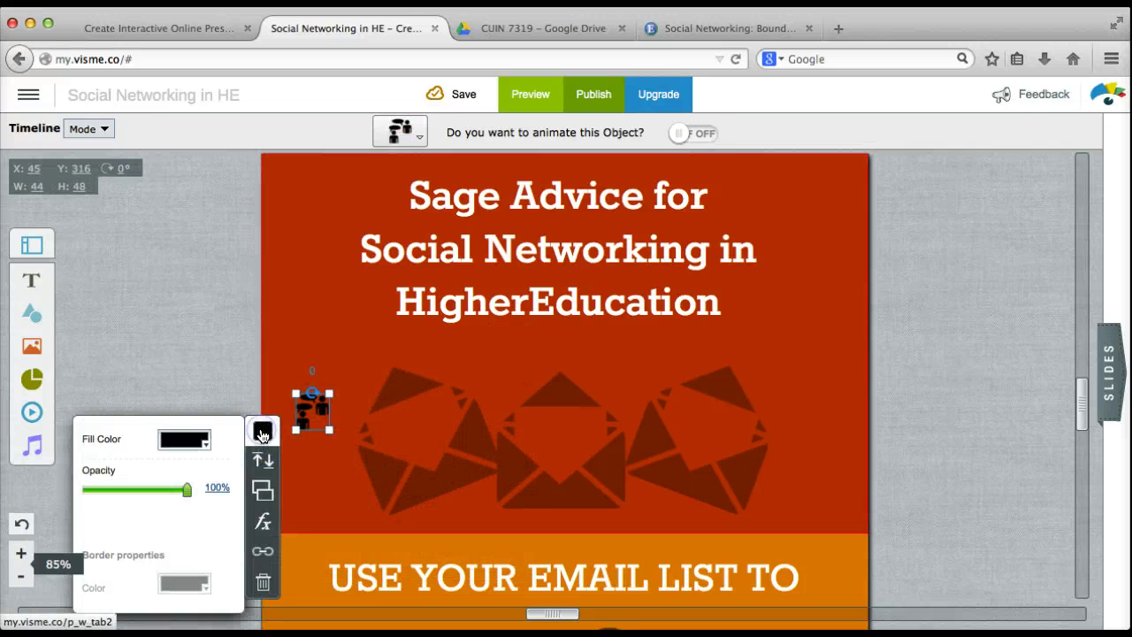
{"action": "left_click", "coordinate": [187, 441]}
{"action": "left_click", "coordinate": [379, 513]}
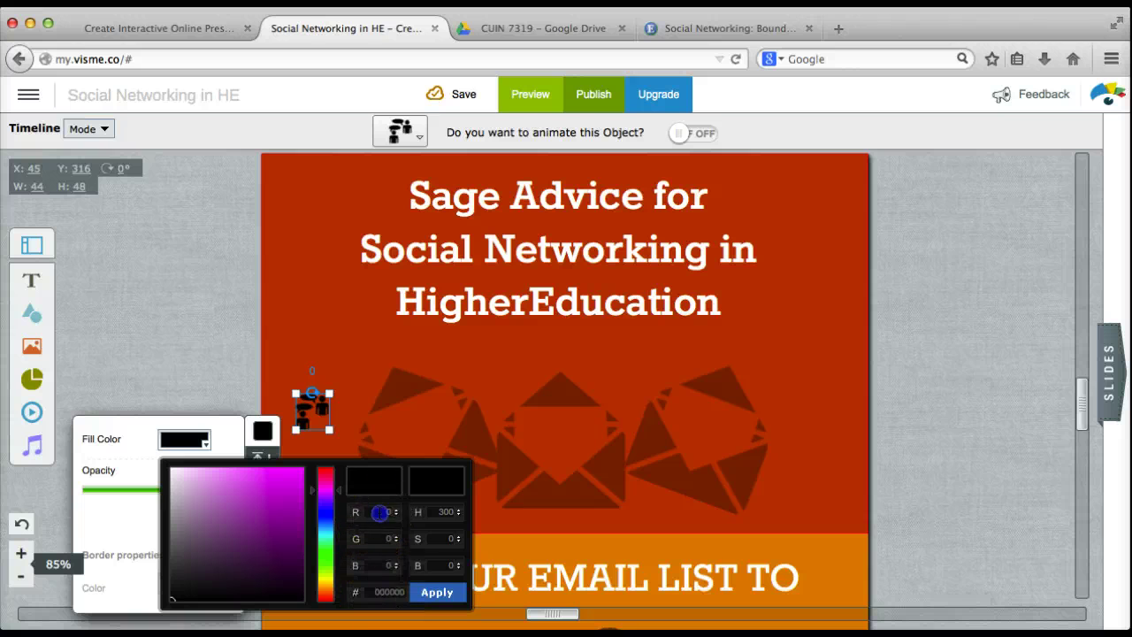
{"action": "type", "text": "1"}
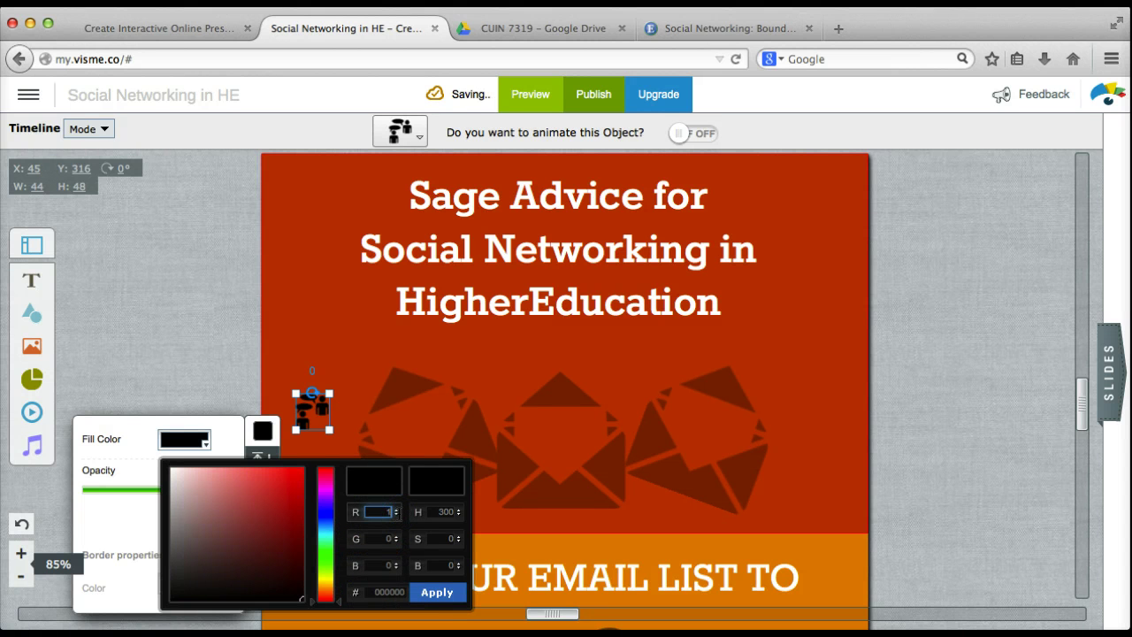
{"action": "type", "text": "39"}
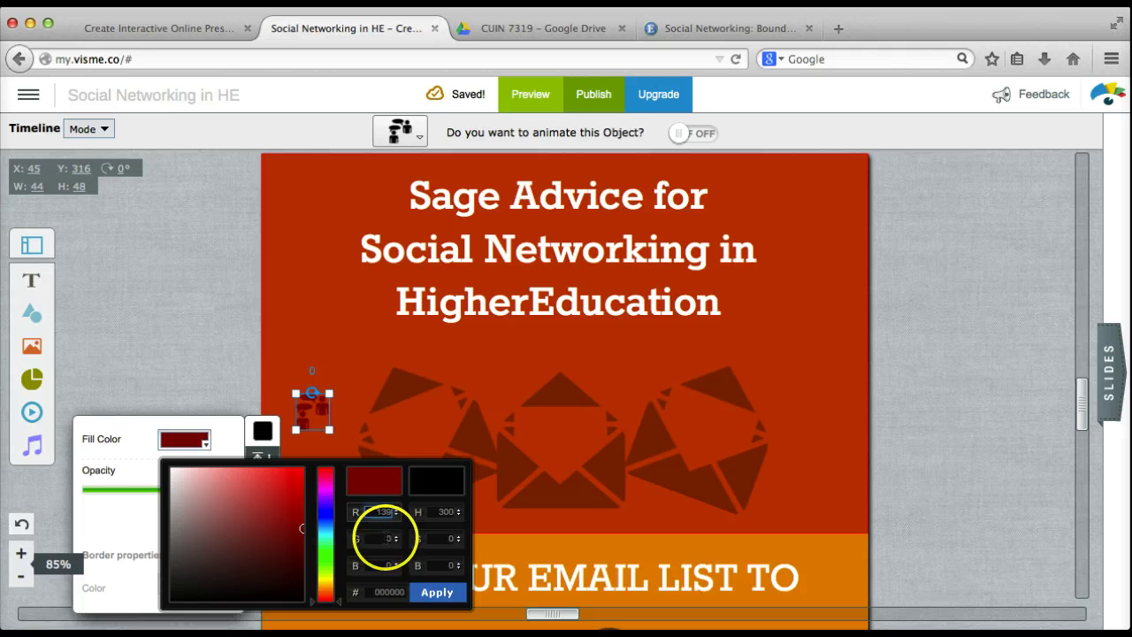
{"action": "left_click", "coordinate": [399, 537]}
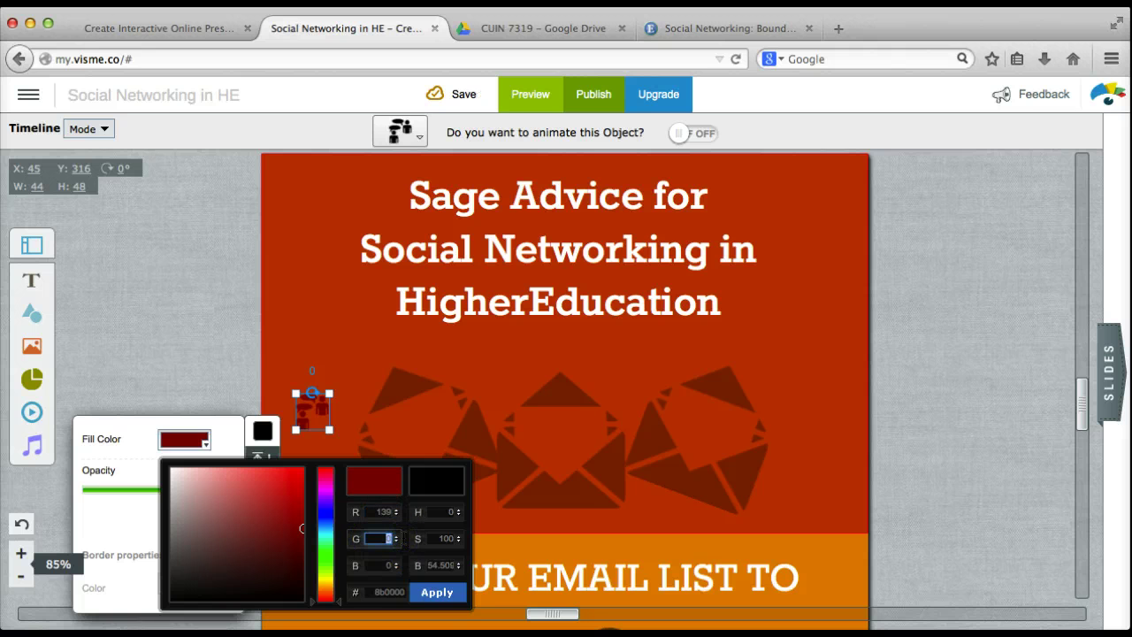
{"action": "type", "text": "20"}
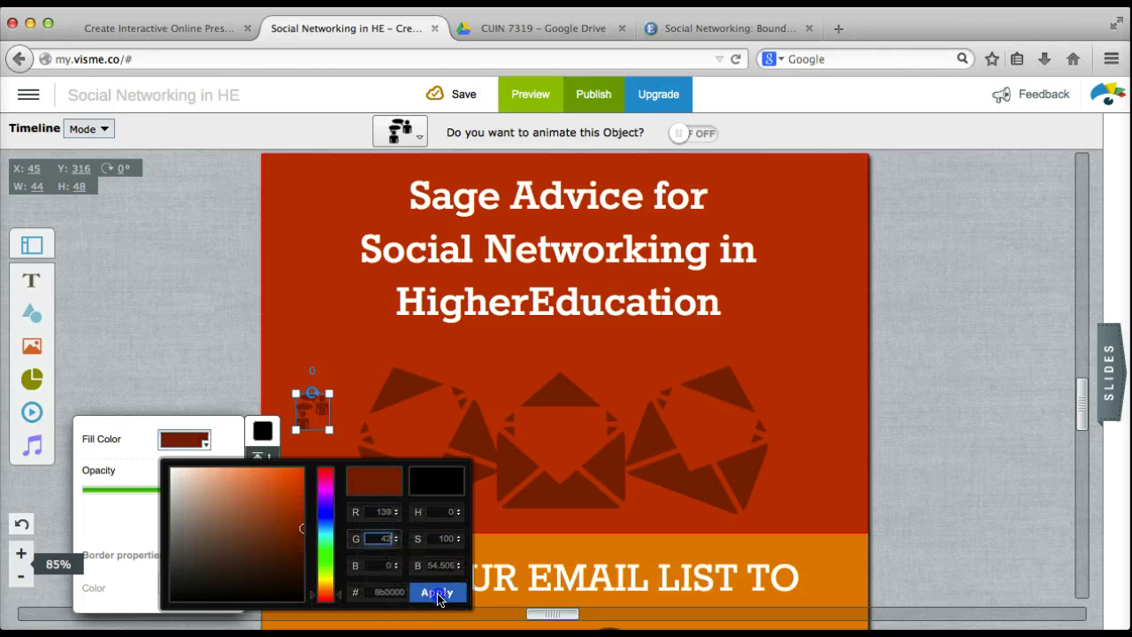
{"action": "left_click", "coordinate": [434, 591]}
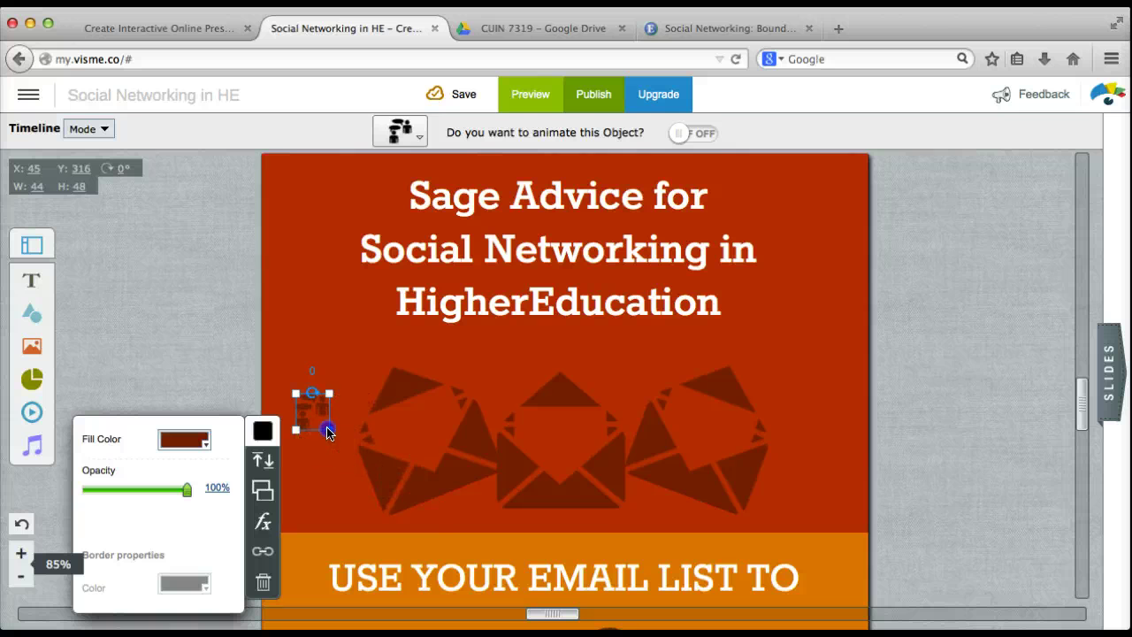
Enlarge the people icon and tilt it to match the envelopes' 338° angle.
{"action": "left_click_drag", "start_coordinate": [335, 445], "coordinate": [391, 501]}
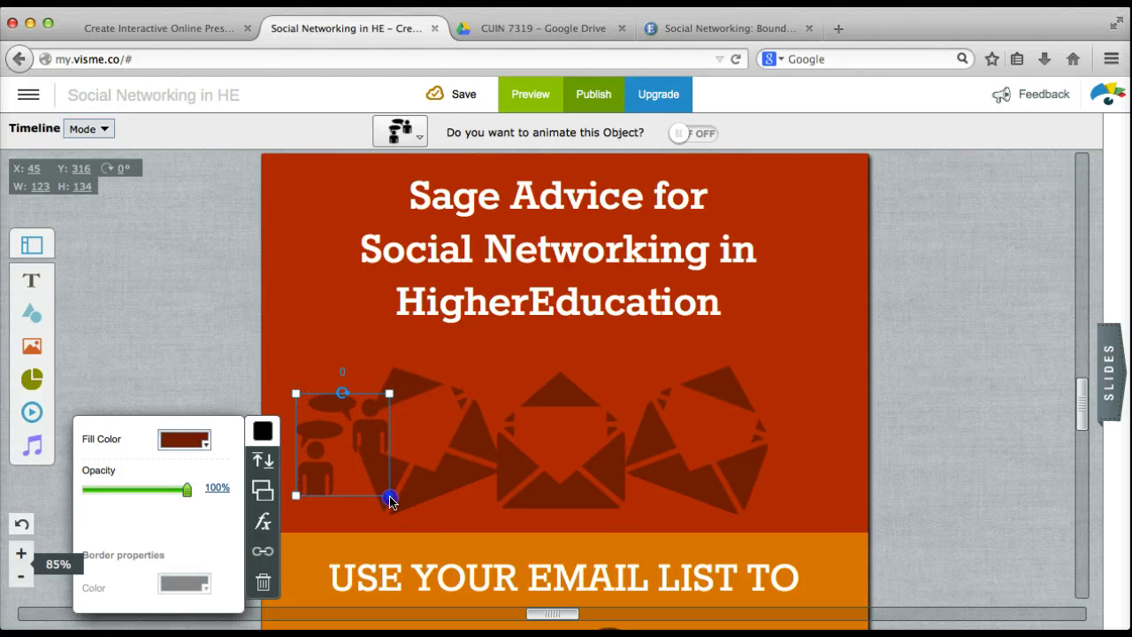
{"action": "left_click", "coordinate": [454, 468]}
{"action": "left_click_drag", "start_coordinate": [342, 390], "coordinate": [320, 395]}
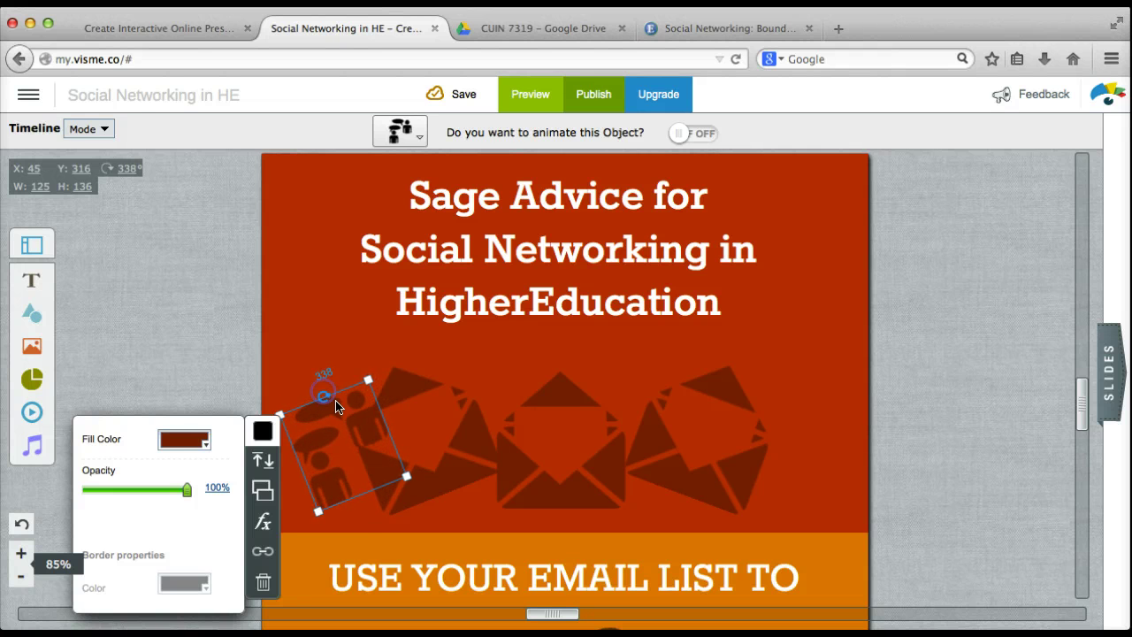
Delete the left, middle and right envelope graphics.
{"action": "left_click", "coordinate": [404, 475]}
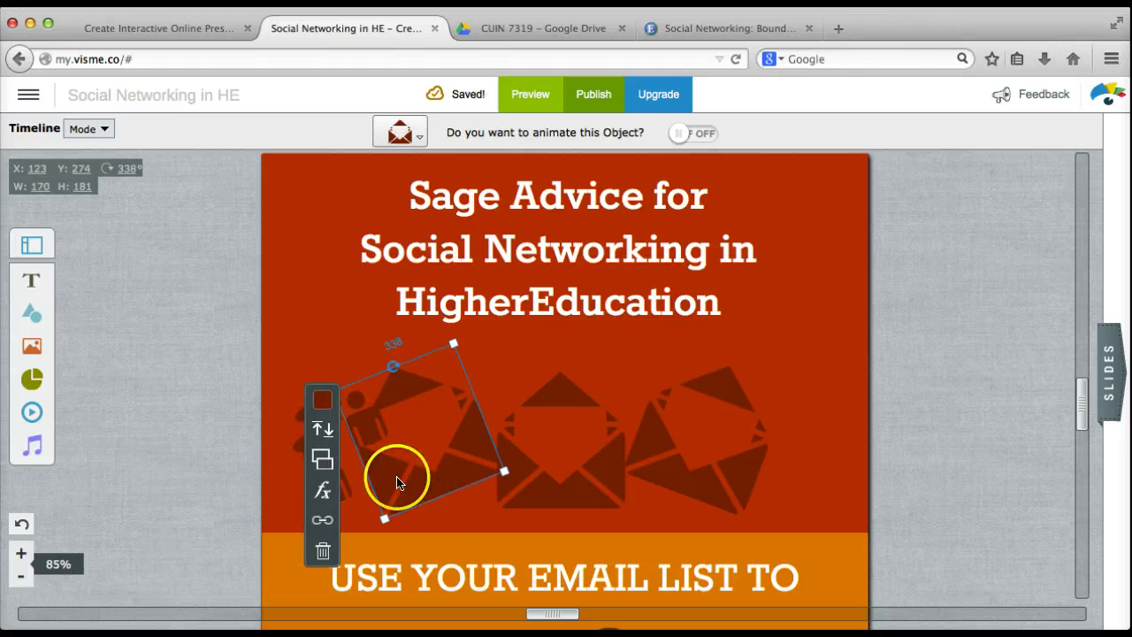
{"action": "key", "text": "Delete"}
{"action": "left_click", "coordinate": [710, 324]}
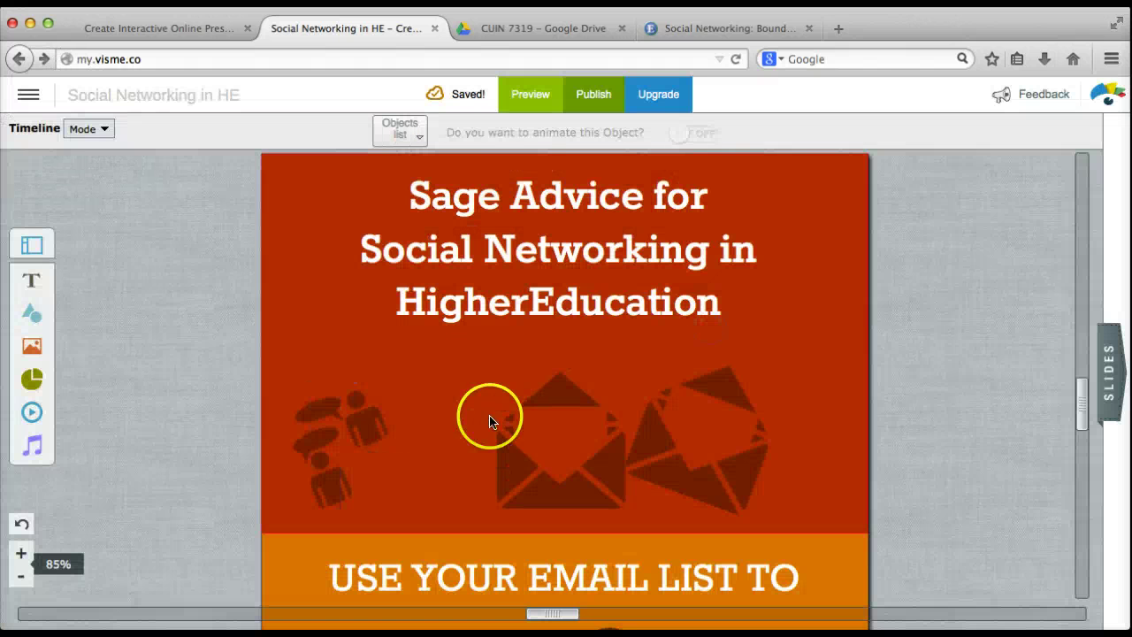
{"action": "left_click", "coordinate": [506, 451]}
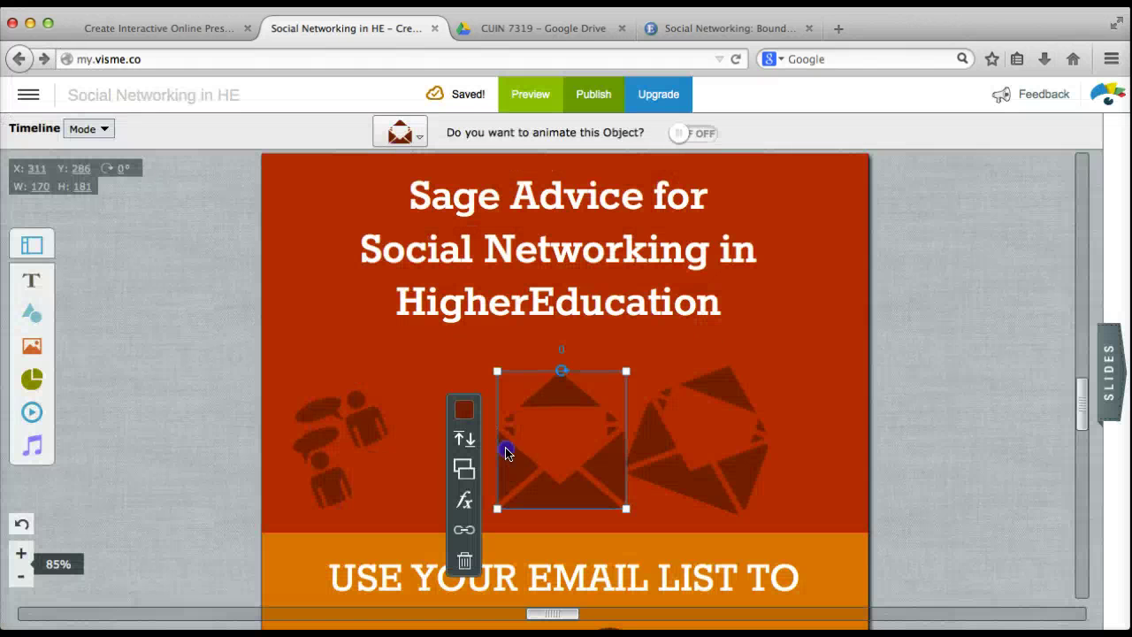
{"action": "left_click", "coordinate": [464, 559]}
{"action": "left_click", "coordinate": [713, 324]}
{"action": "left_click", "coordinate": [651, 442]}
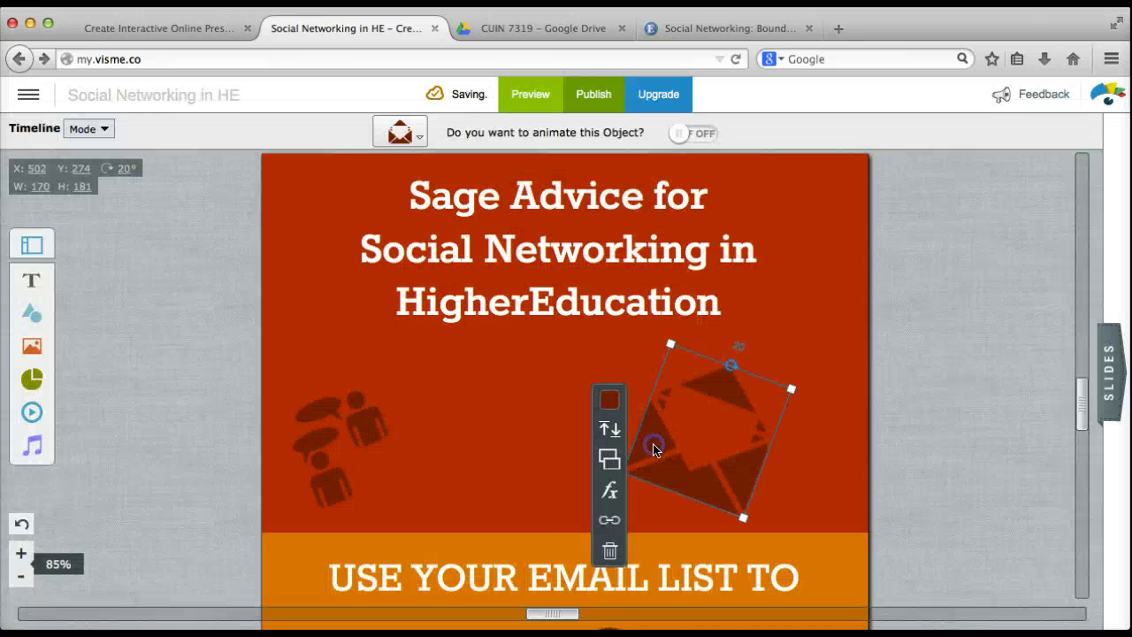
{"action": "left_click", "coordinate": [609, 545]}
{"action": "left_click", "coordinate": [734, 322]}
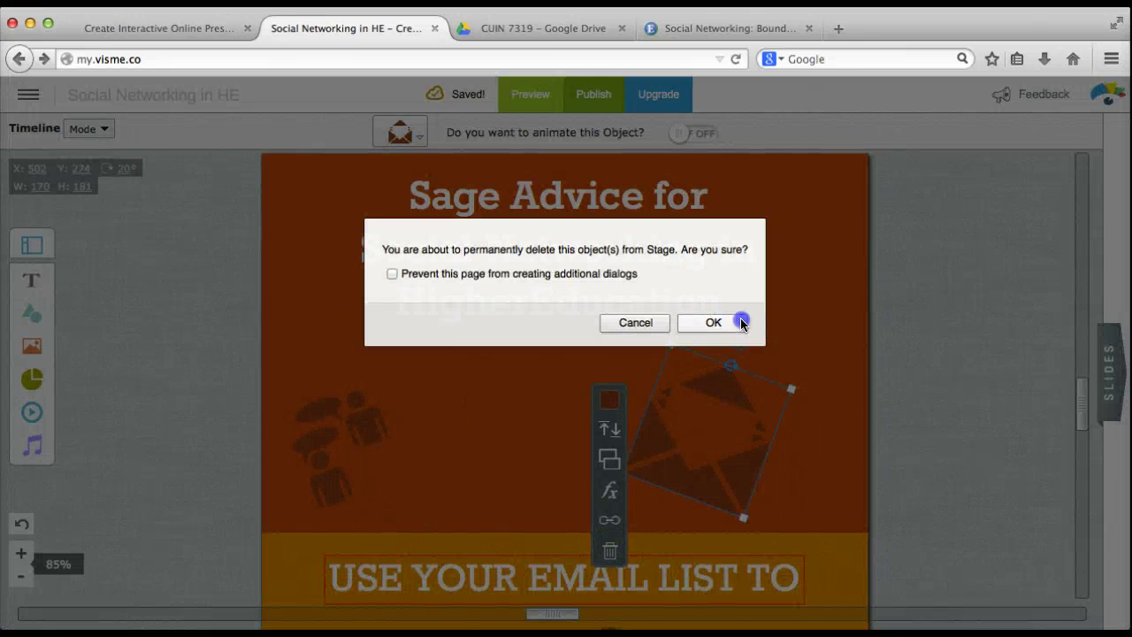
Move the people icon up and right and enlarge it to 157 × 171.
{"action": "left_click", "coordinate": [398, 417]}
{"action": "left_click_drag", "start_coordinate": [401, 419], "coordinate": [422, 403]}
{"action": "left_click_drag", "start_coordinate": [466, 457], "coordinate": [500, 470]}
{"action": "left_click_drag", "start_coordinate": [411, 456], "coordinate": [402, 447]}
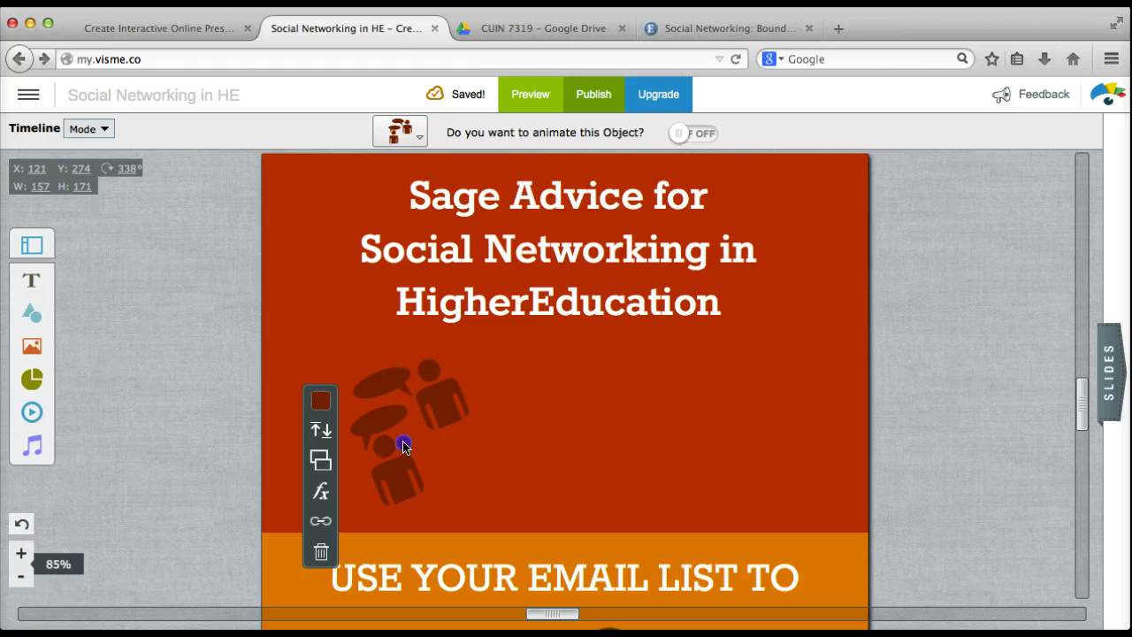
Duplicate the people icon and place the copy on the right, tilted the opposite way.
{"action": "left_click", "coordinate": [320, 463]}
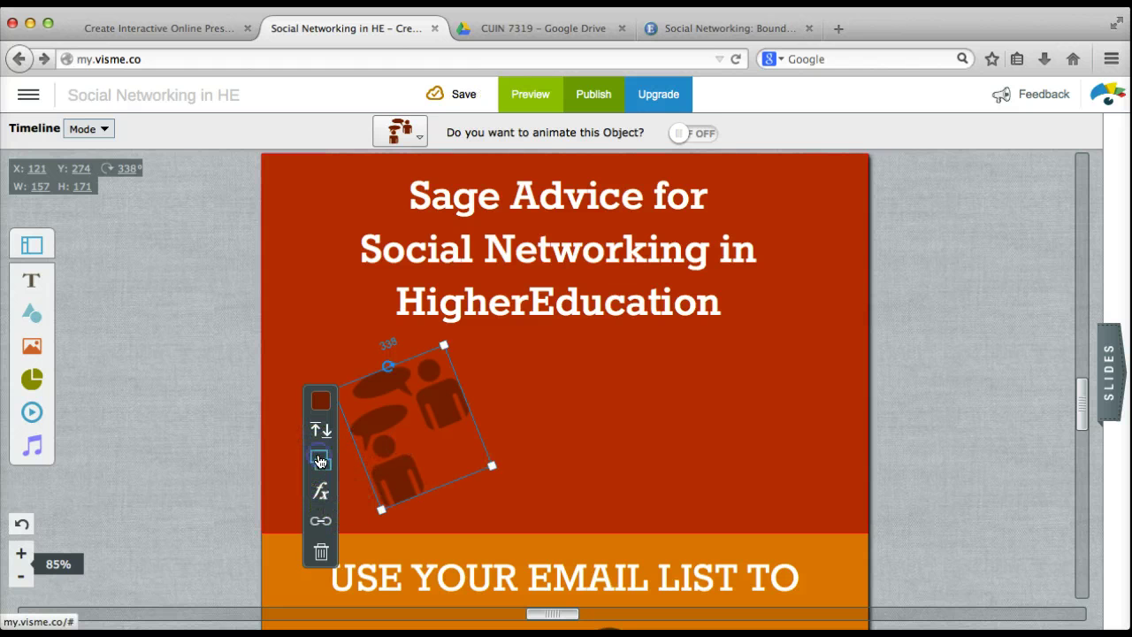
{"action": "left_click", "coordinate": [321, 460]}
{"action": "left_click", "coordinate": [439, 453]}
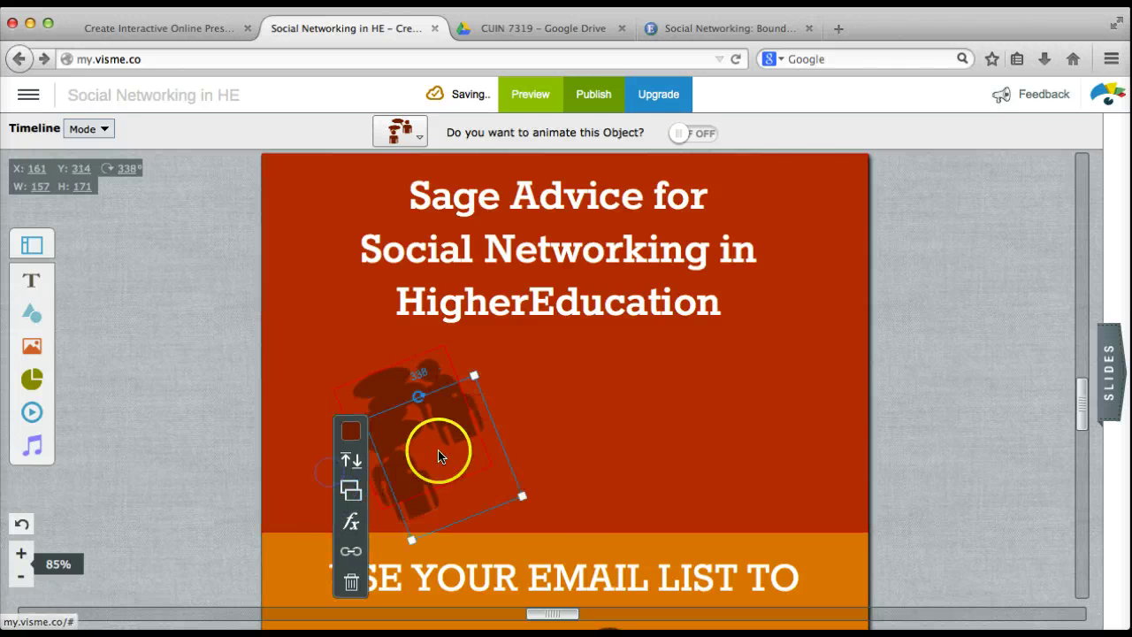
{"action": "left_click_drag", "start_coordinate": [440, 455], "coordinate": [712, 409]}
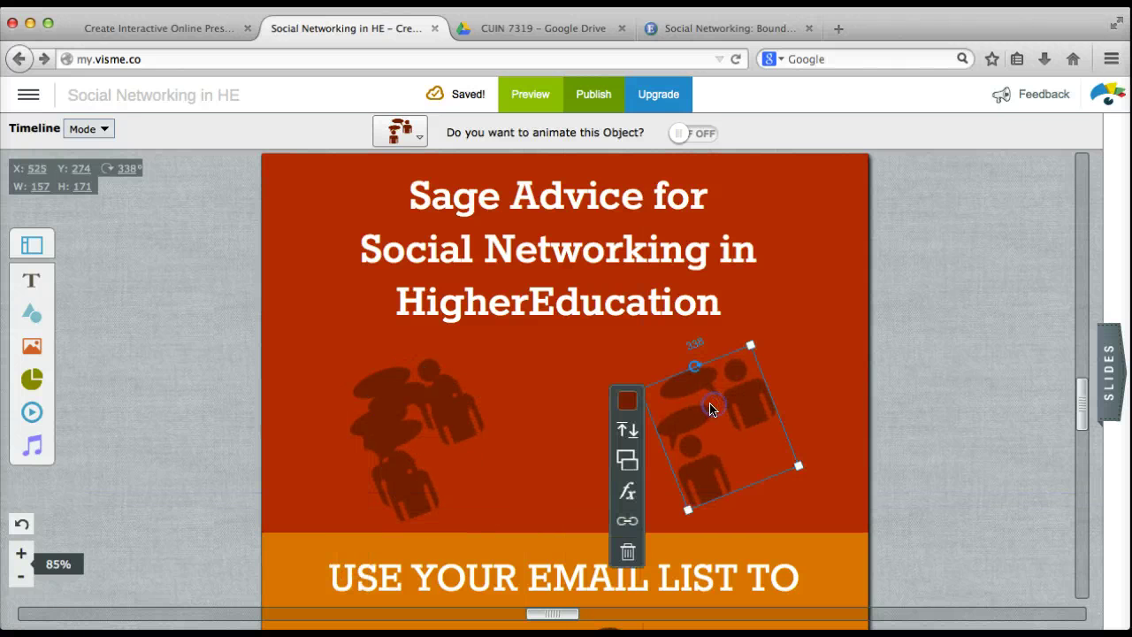
{"action": "left_click_drag", "start_coordinate": [691, 370], "coordinate": [751, 364]}
Place a figure group in the header's middle and rotate it upright.
{"action": "left_click_drag", "start_coordinate": [430, 429], "coordinate": [577, 424]}
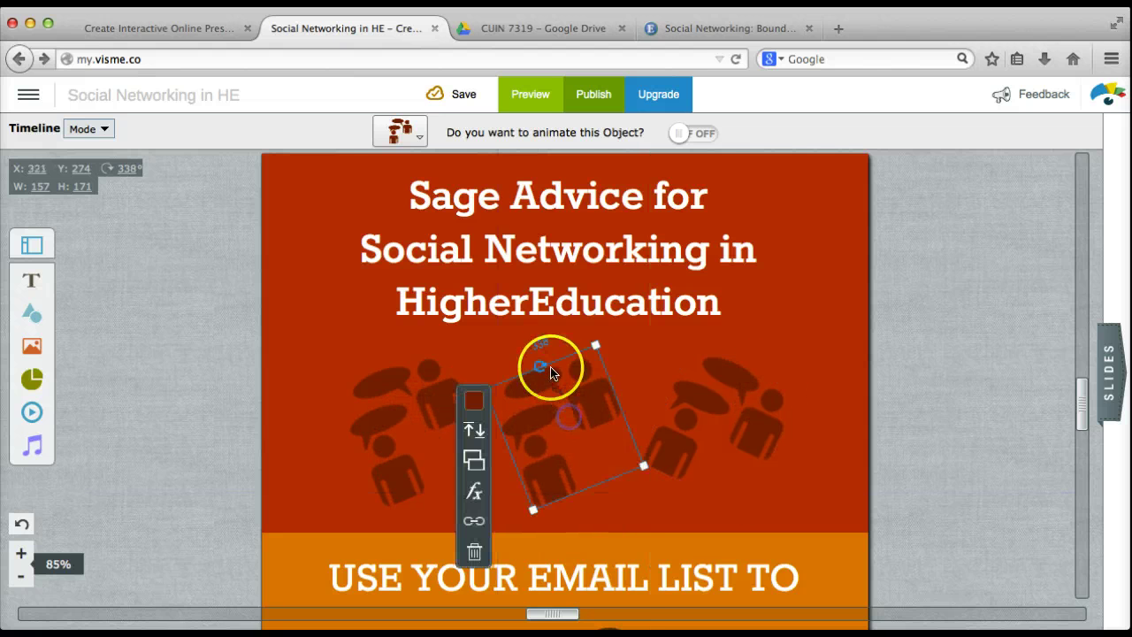
{"action": "left_click_drag", "start_coordinate": [541, 371], "coordinate": [571, 393]}
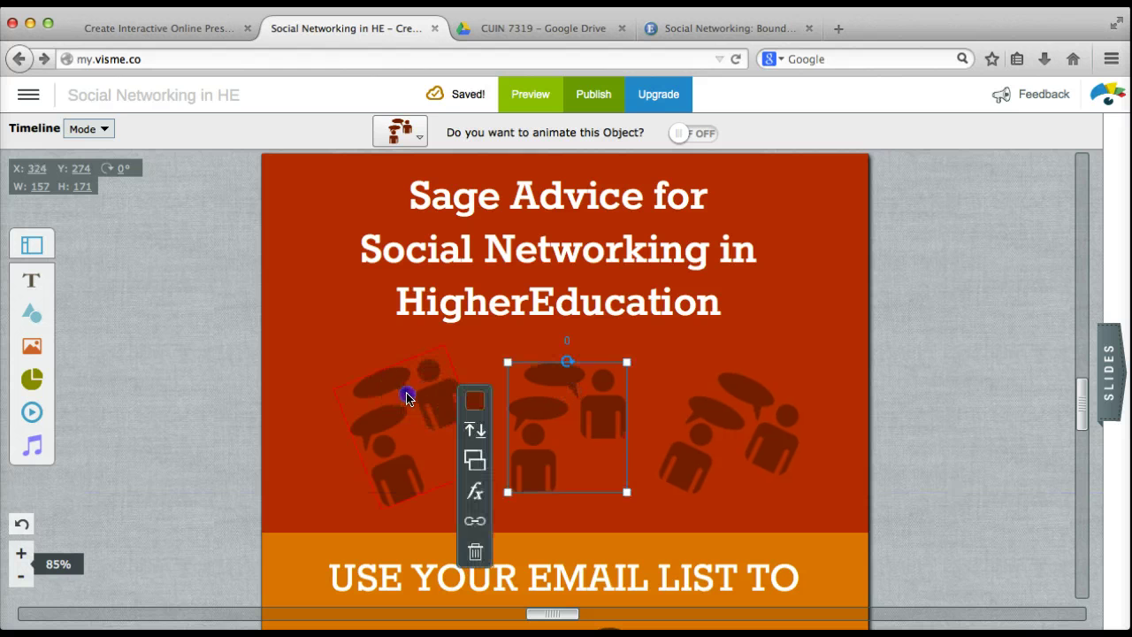
{"action": "left_click", "coordinate": [831, 382]}
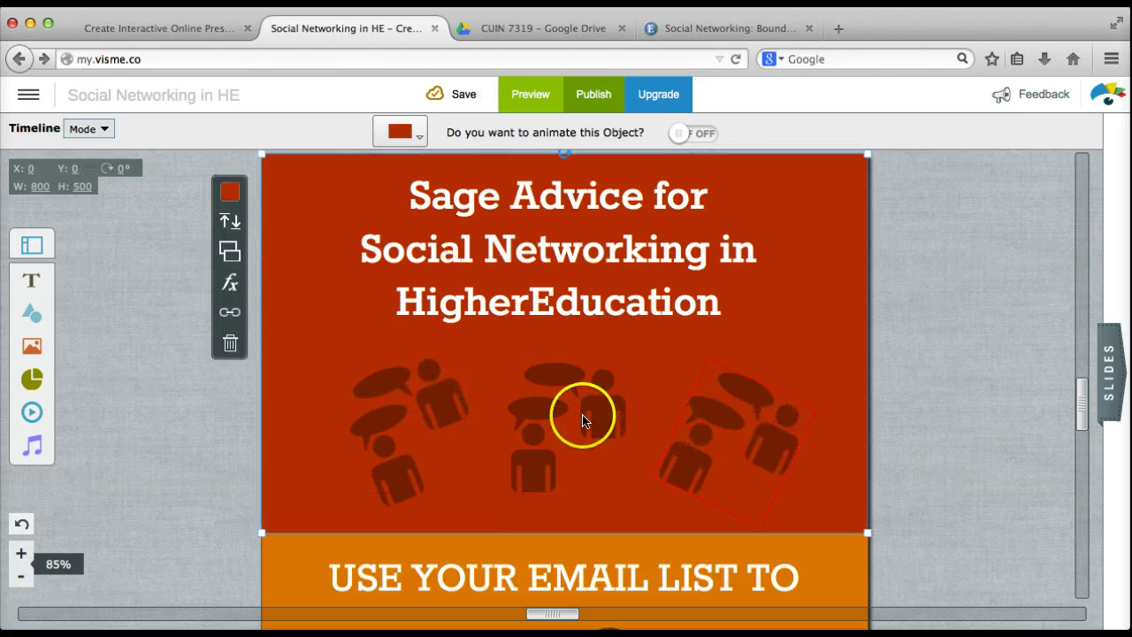
{"action": "left_click_drag", "start_coordinate": [581, 419], "coordinate": [596, 417]}
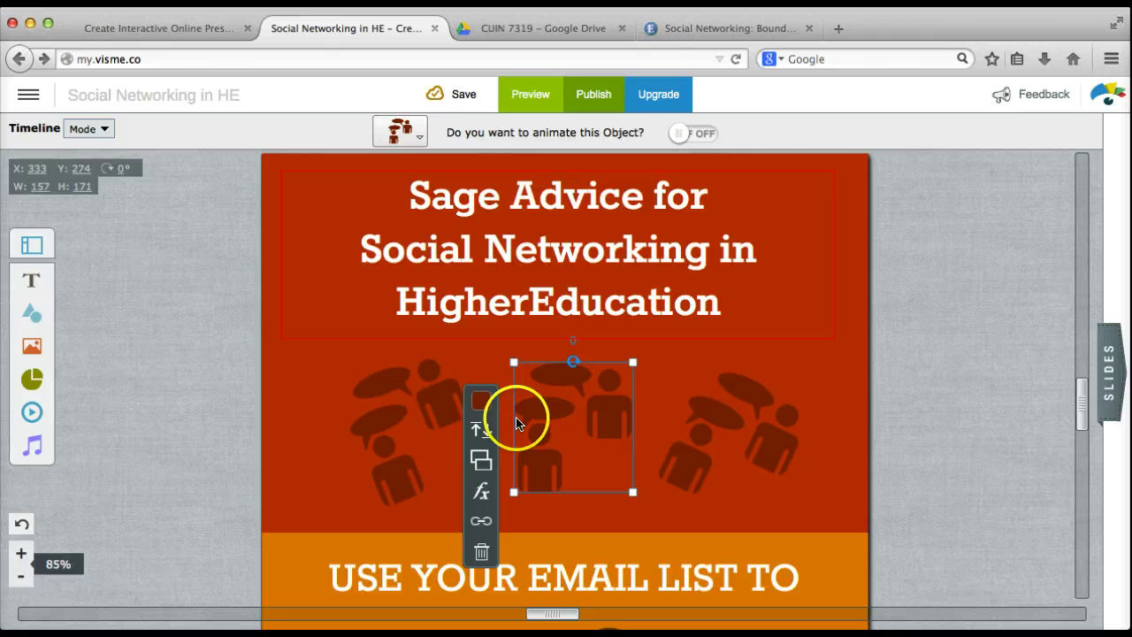
{"action": "scroll", "coordinate": [911, 406], "scroll_direction": "down", "scroll_amount": 5}
{"action": "scroll", "coordinate": [914, 413], "scroll_direction": "up", "scroll_amount": 4}
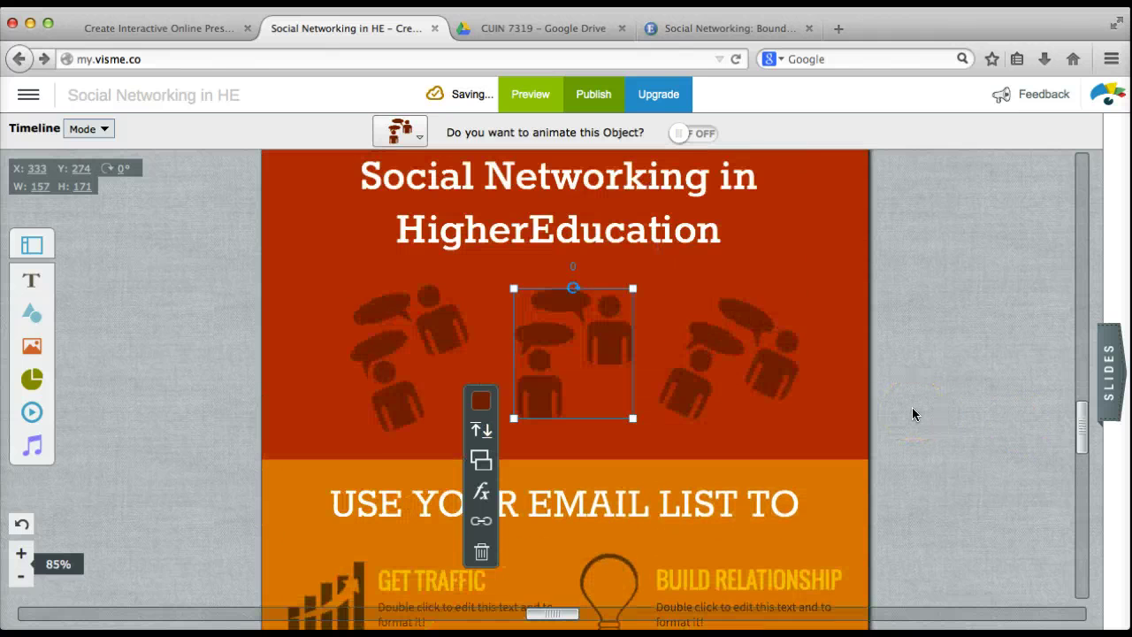
{"action": "left_click_drag", "start_coordinate": [593, 263], "coordinate": [547, 288]}
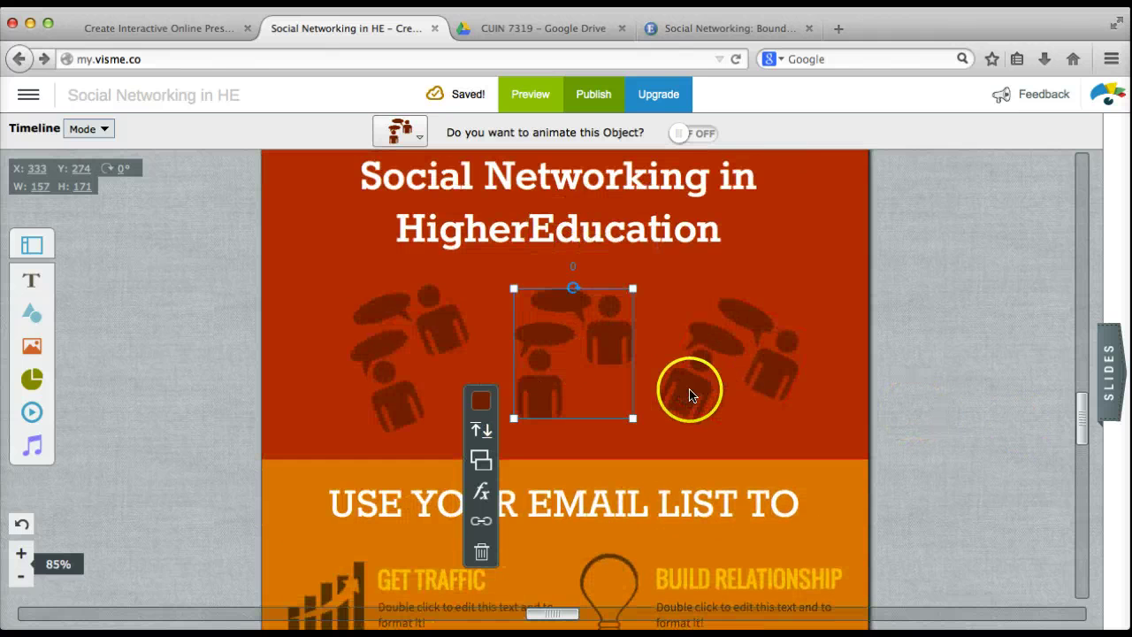
{"action": "left_click", "coordinate": [784, 420]}
{"action": "left_click", "coordinate": [380, 372]}
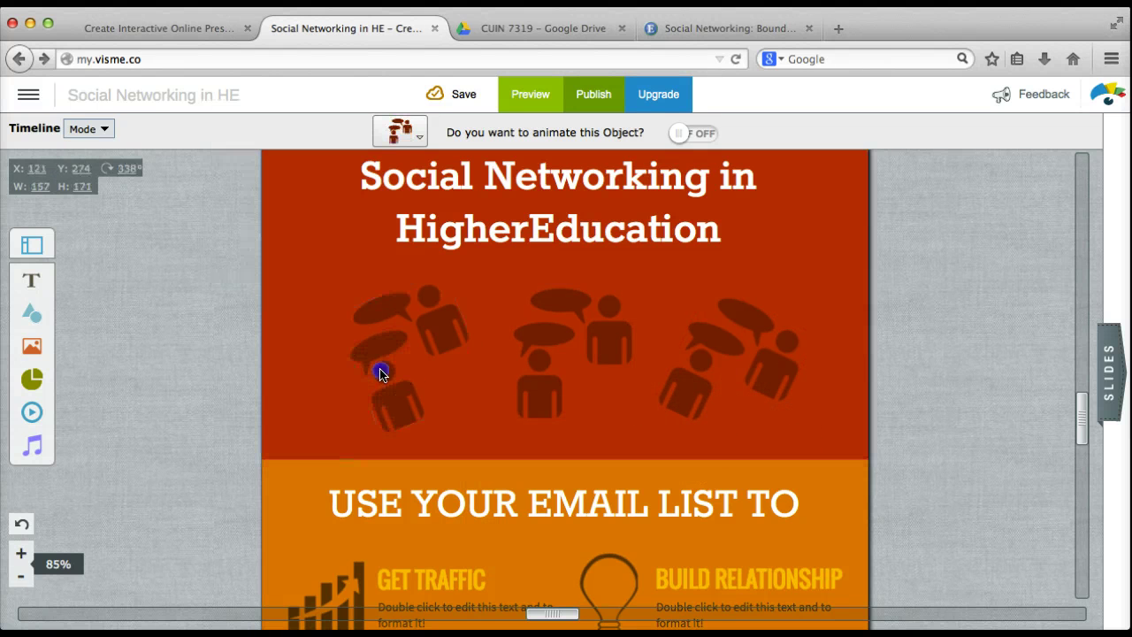
{"action": "left_click", "coordinate": [897, 386]}
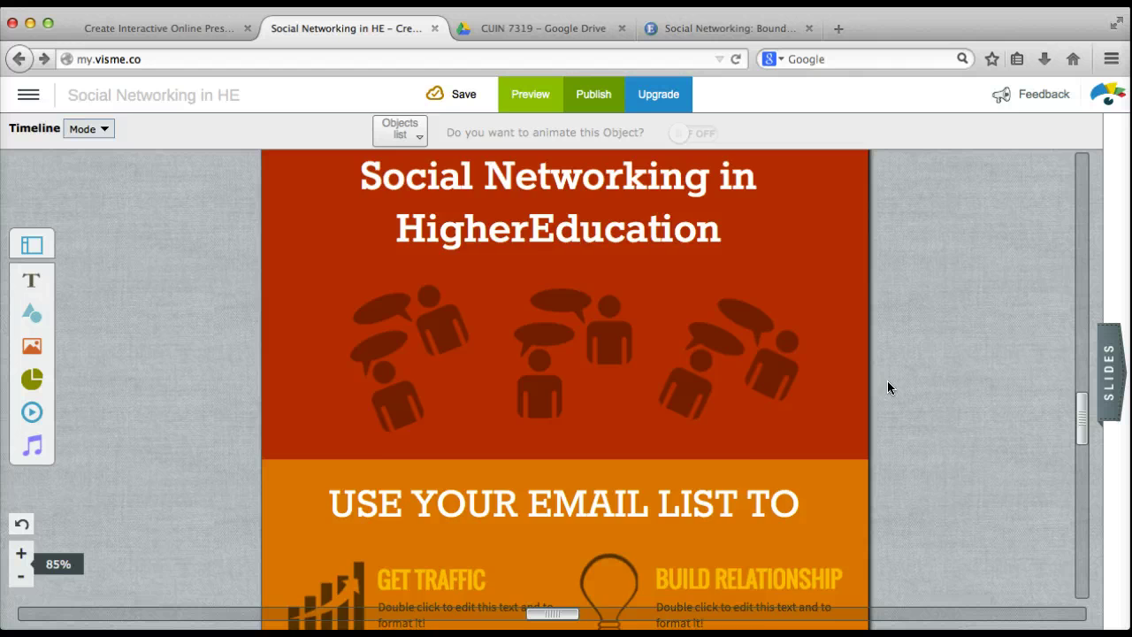
Replace the 'USE YOUR EMAIL LIST TO' heading text with 'POSTING INFORMATION'.
{"action": "scroll", "coordinate": [886, 380], "scroll_direction": "down", "scroll_amount": 5}
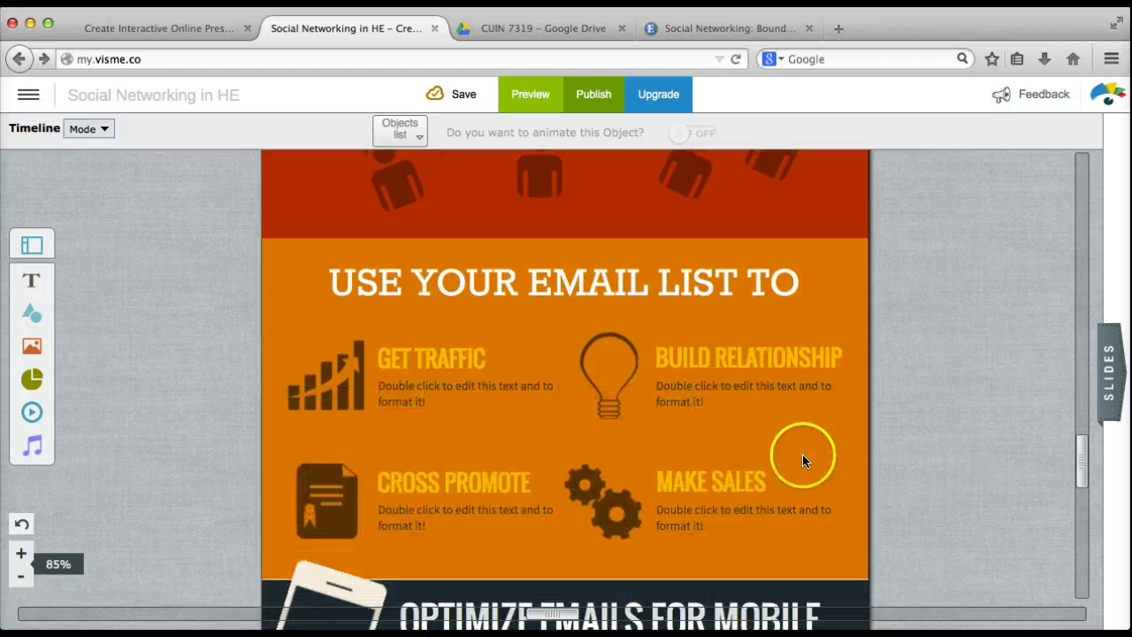
{"action": "left_click", "coordinate": [496, 288]}
{"action": "left_click", "coordinate": [495, 287]}
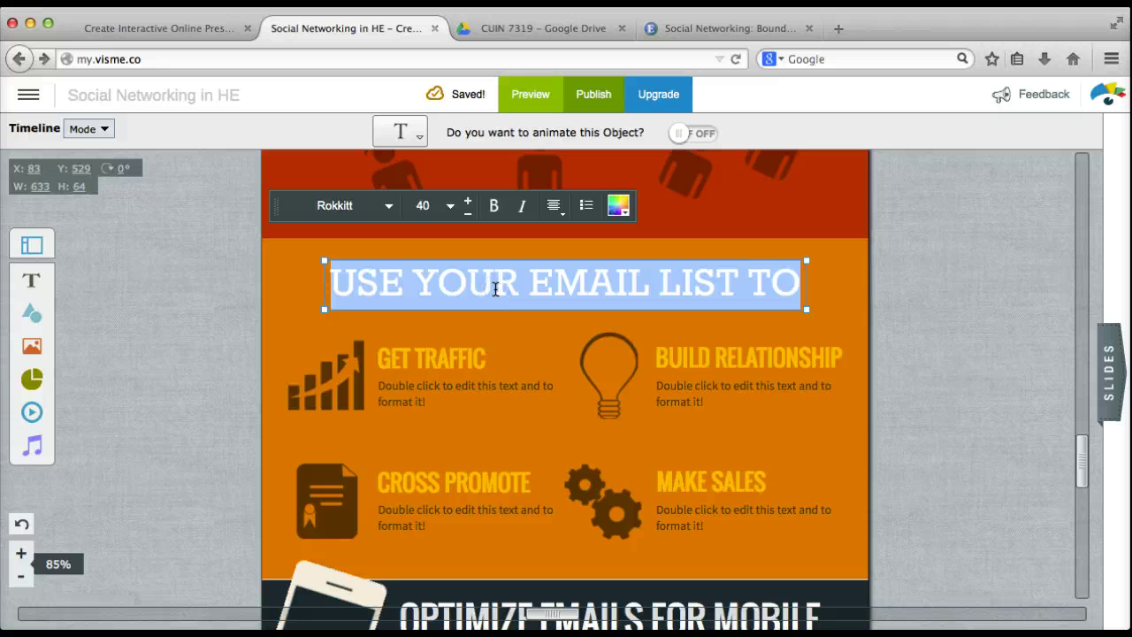
{"action": "type", "text": "P"}
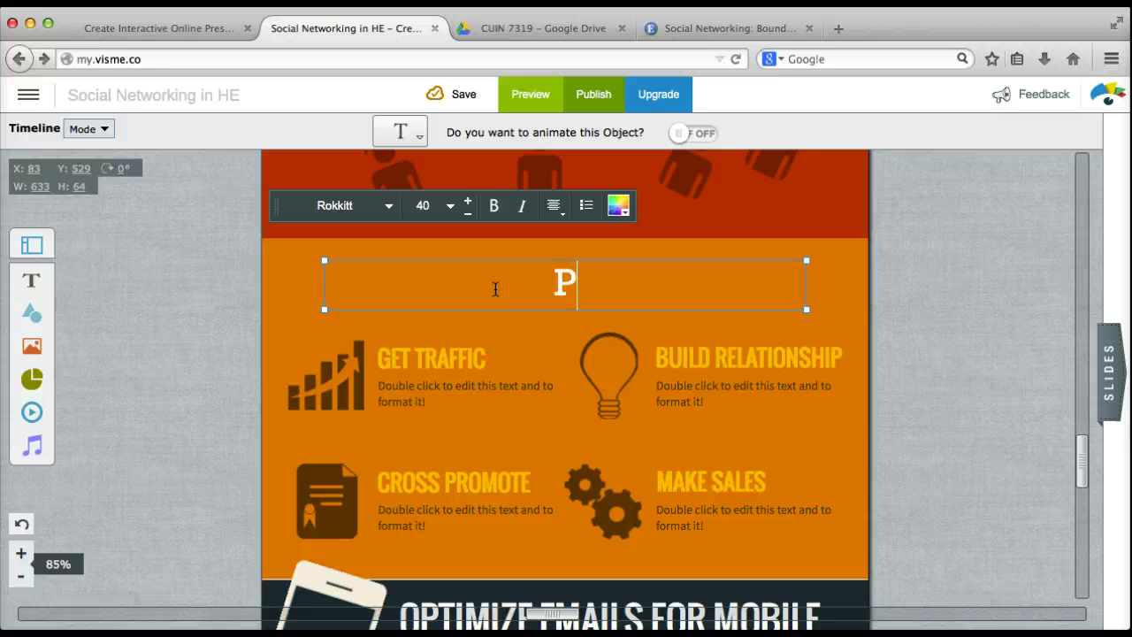
{"action": "type", "text": "OSTING IN"}
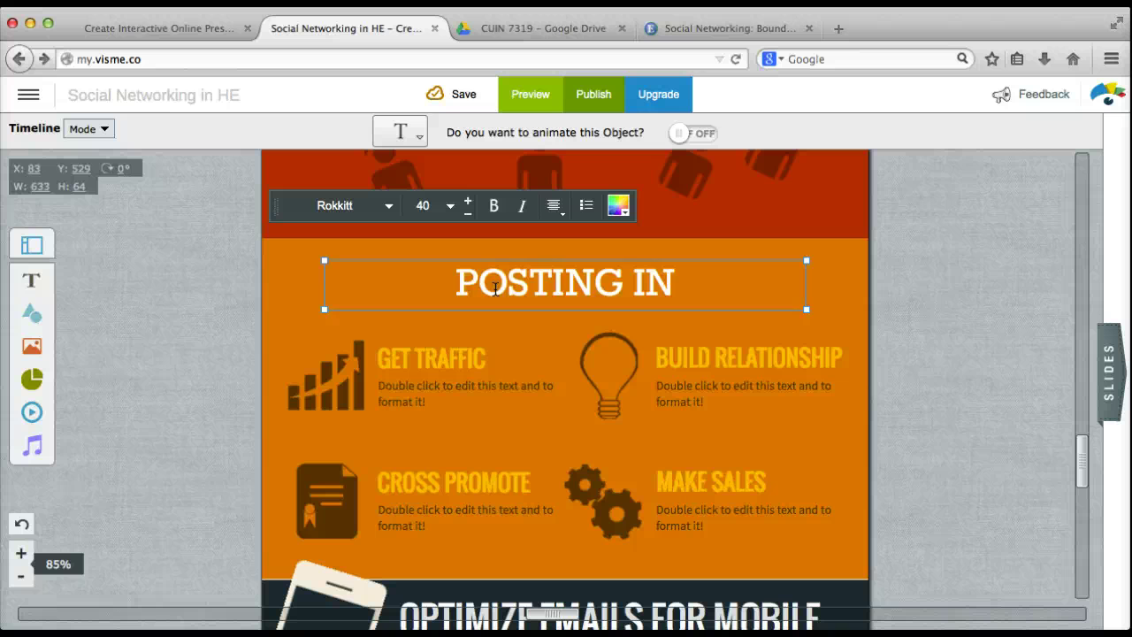
{"action": "type", "text": "FORMATION"}
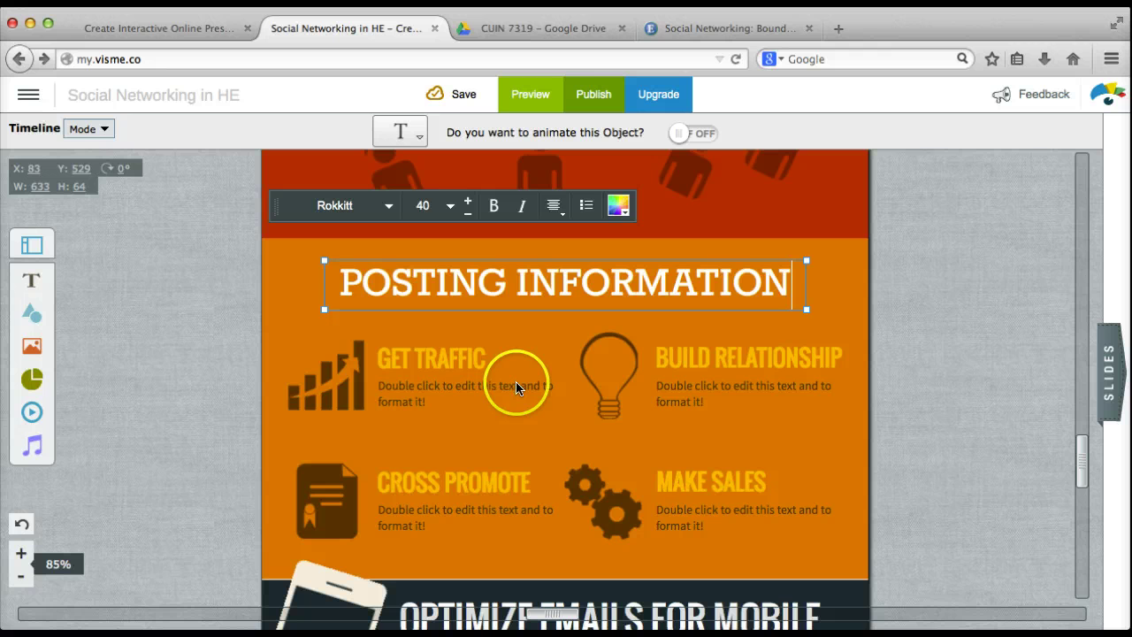
Rename GET TRAFFIC to PRIVACY SETTINGS and widen its box onto one line.
{"action": "left_click", "coordinate": [438, 354]}
{"action": "left_click", "coordinate": [420, 360]}
{"action": "double_click", "coordinate": [419, 358]}
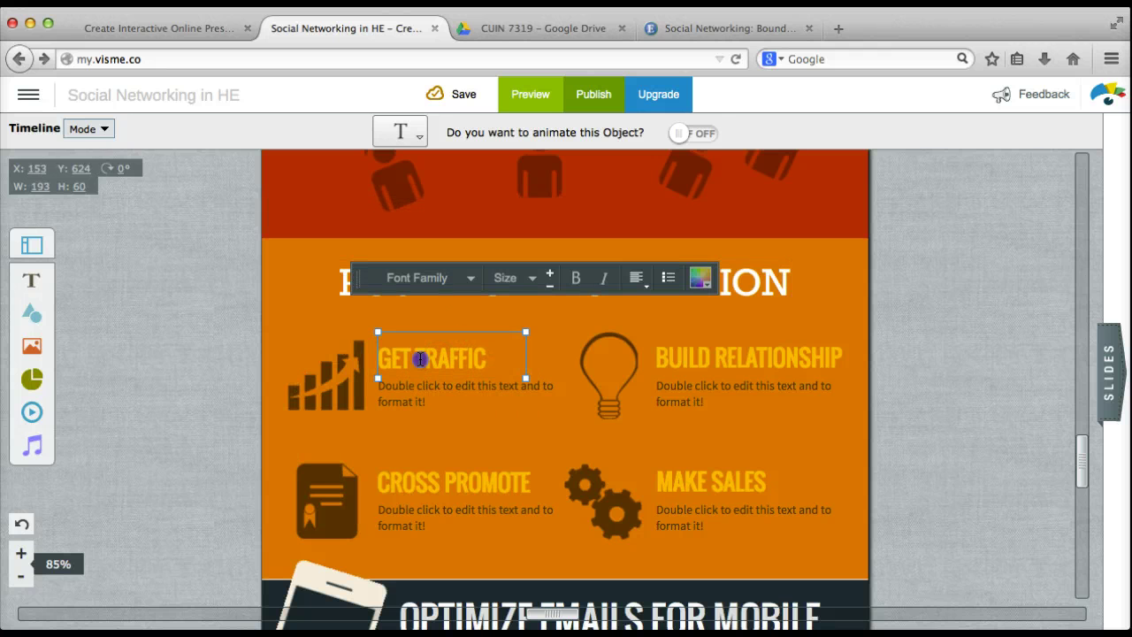
{"action": "triple_click", "coordinate": [420, 358]}
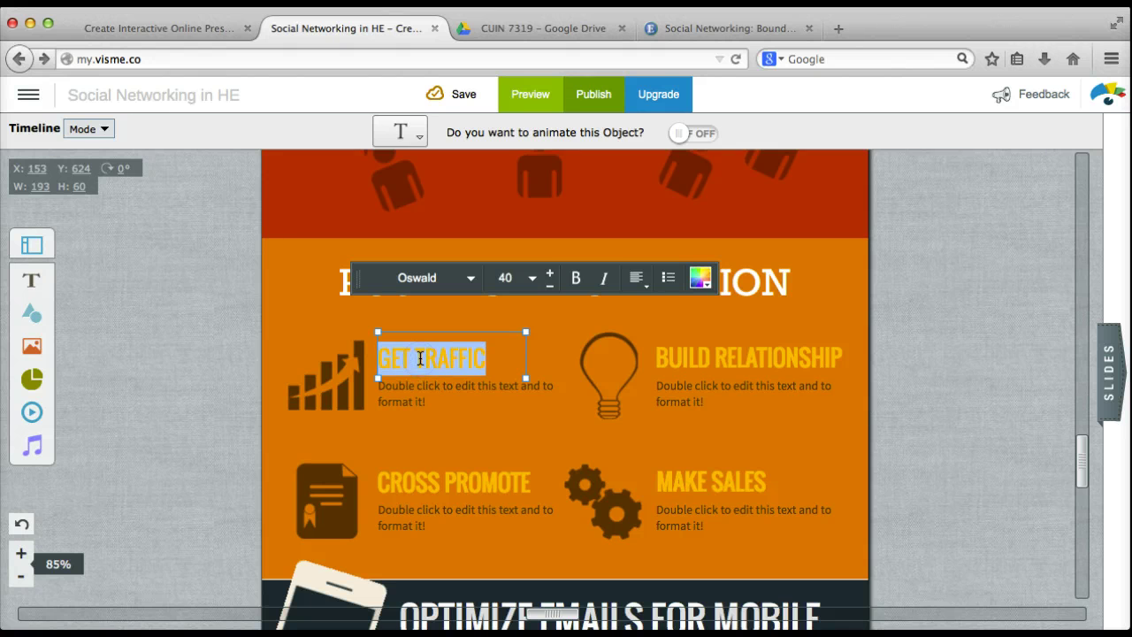
{"action": "type", "text": "PRIVACY SETTI"}
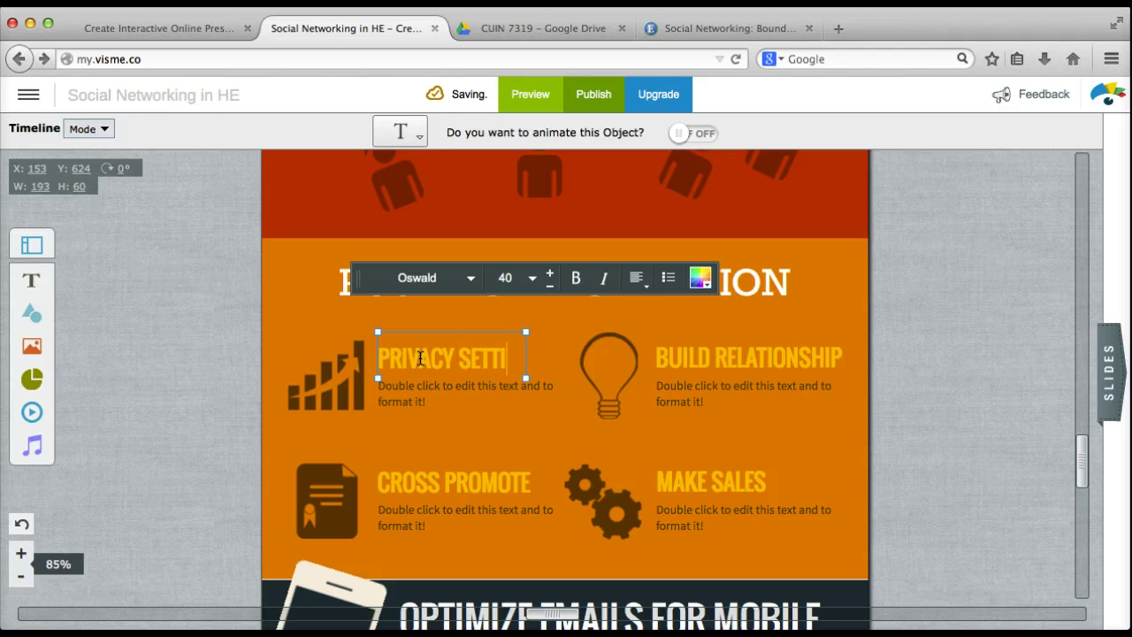
{"action": "type", "text": "NGS"}
{"action": "left_click", "coordinate": [505, 403]}
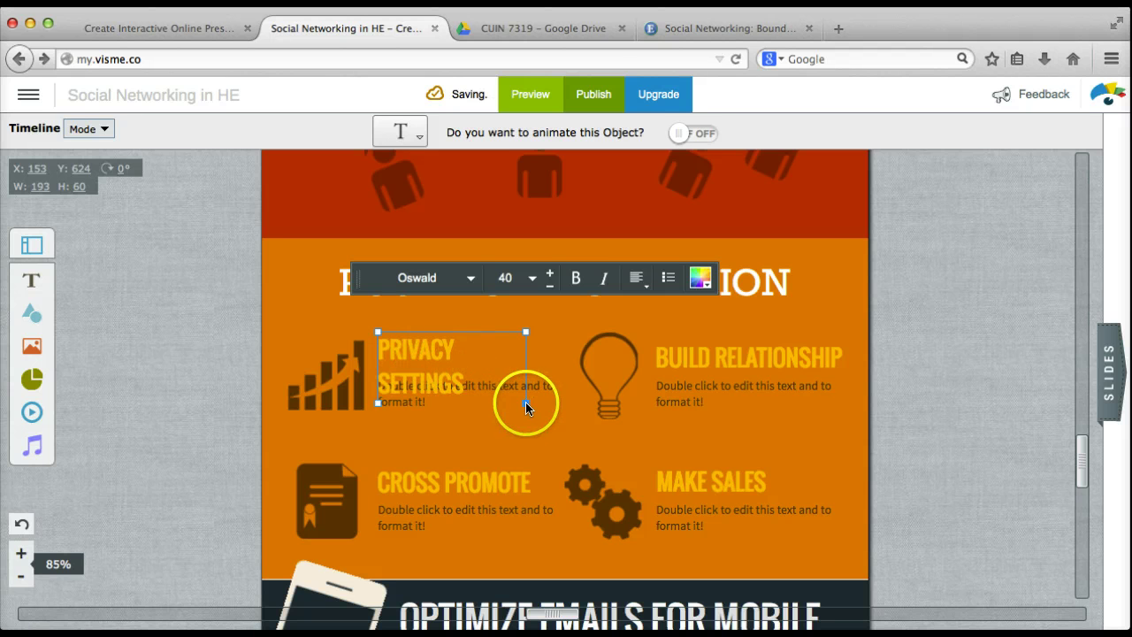
{"action": "left_click_drag", "start_coordinate": [525, 401], "coordinate": [566, 399]}
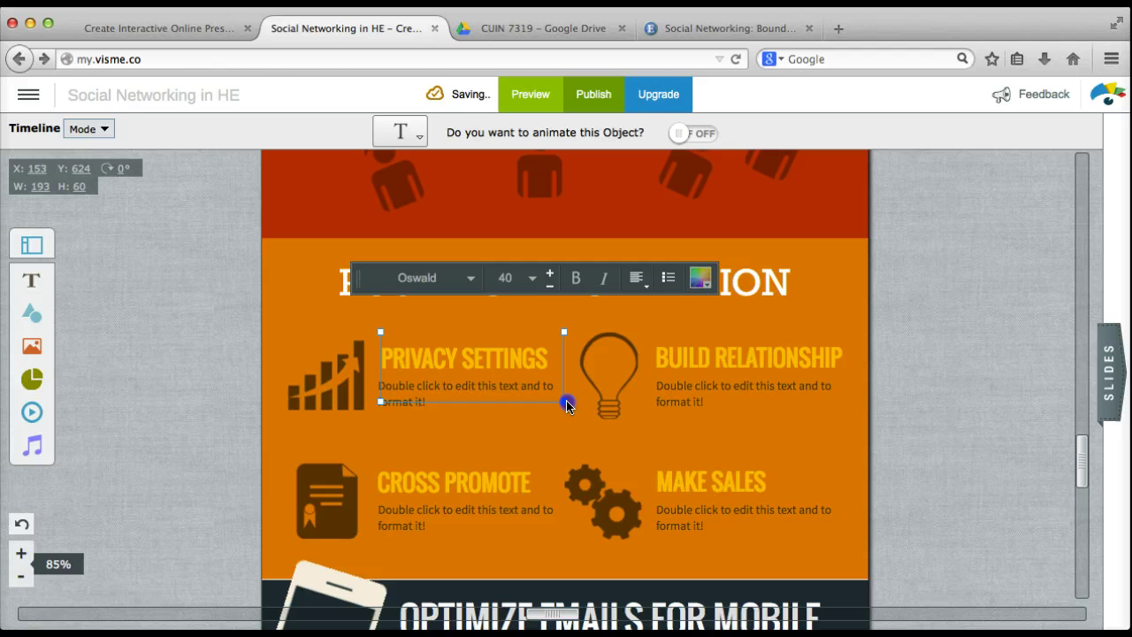
Rename the remaining headings to BE CAUTIOUS, AVOID NEGATIVITY and WRITE FRIENDLY.
{"action": "left_click", "coordinate": [702, 360]}
{"action": "double_click", "coordinate": [702, 357]}
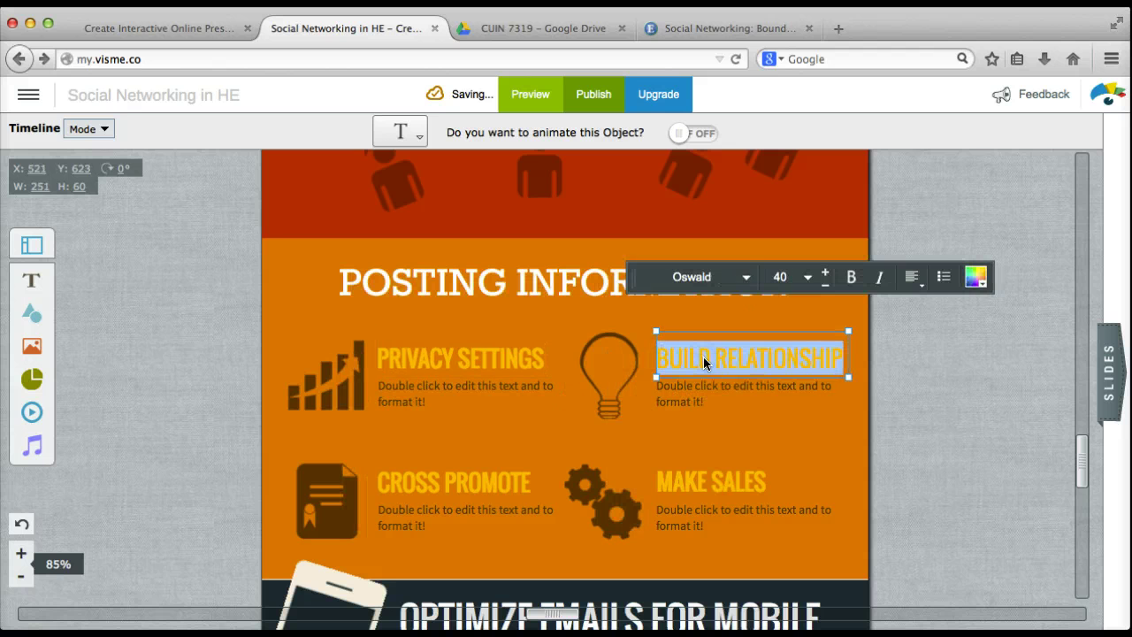
{"action": "type", "text": "B"}
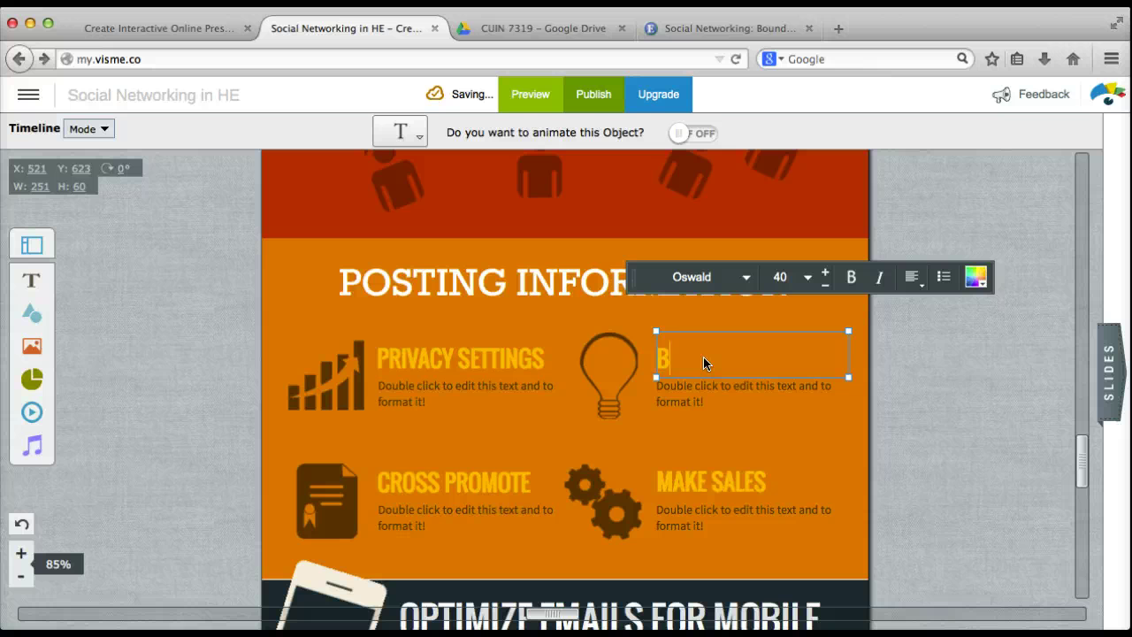
{"action": "type", "text": "E CAUTIOUS"}
{"action": "left_click", "coordinate": [477, 481]}
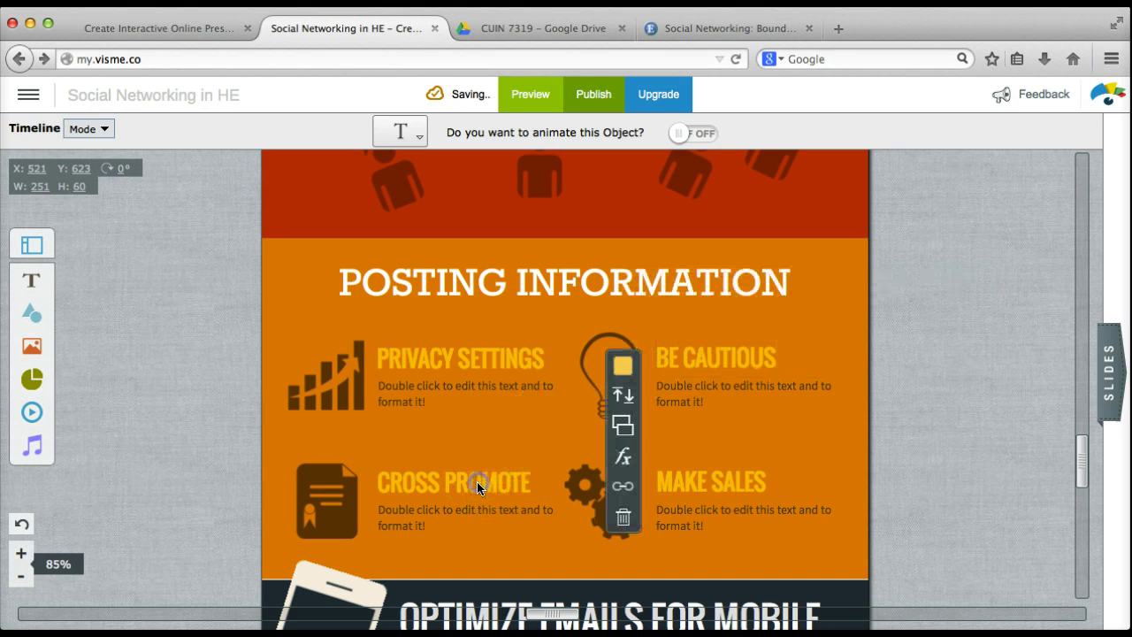
{"action": "left_click", "coordinate": [472, 481]}
{"action": "double_click", "coordinate": [472, 481]}
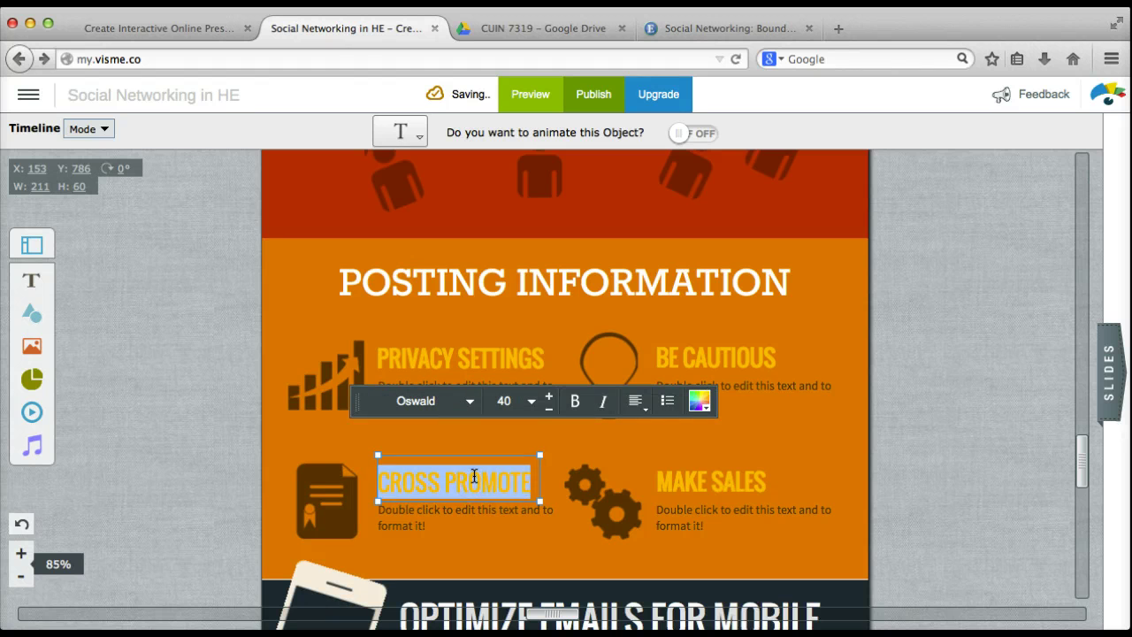
{"action": "type", "text": "Av"}
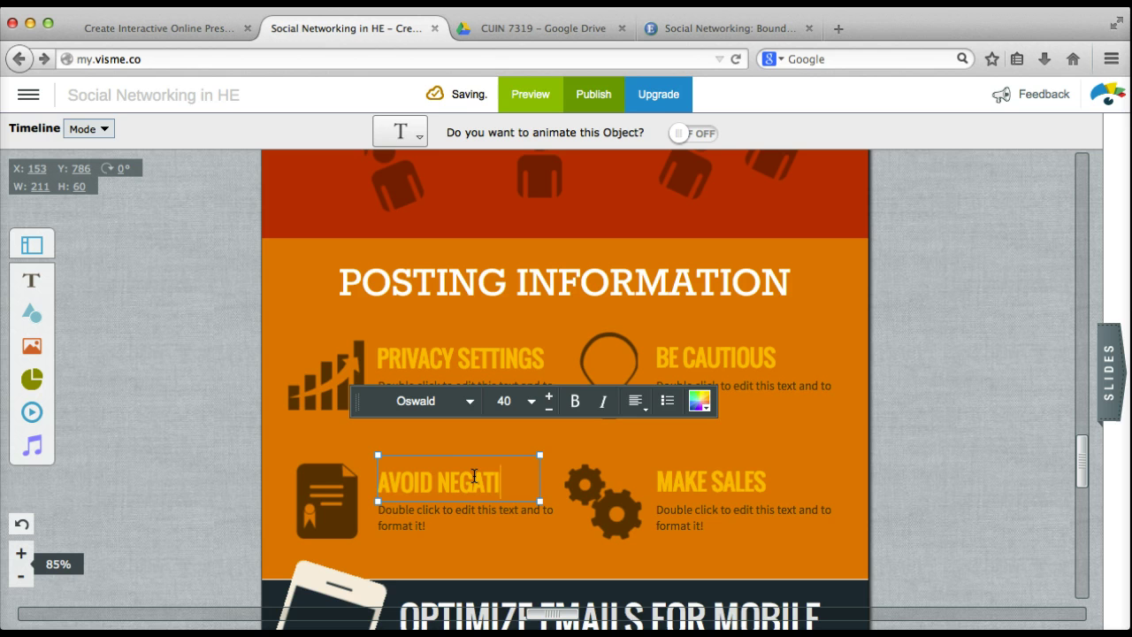
{"action": "left_click", "coordinate": [682, 480]}
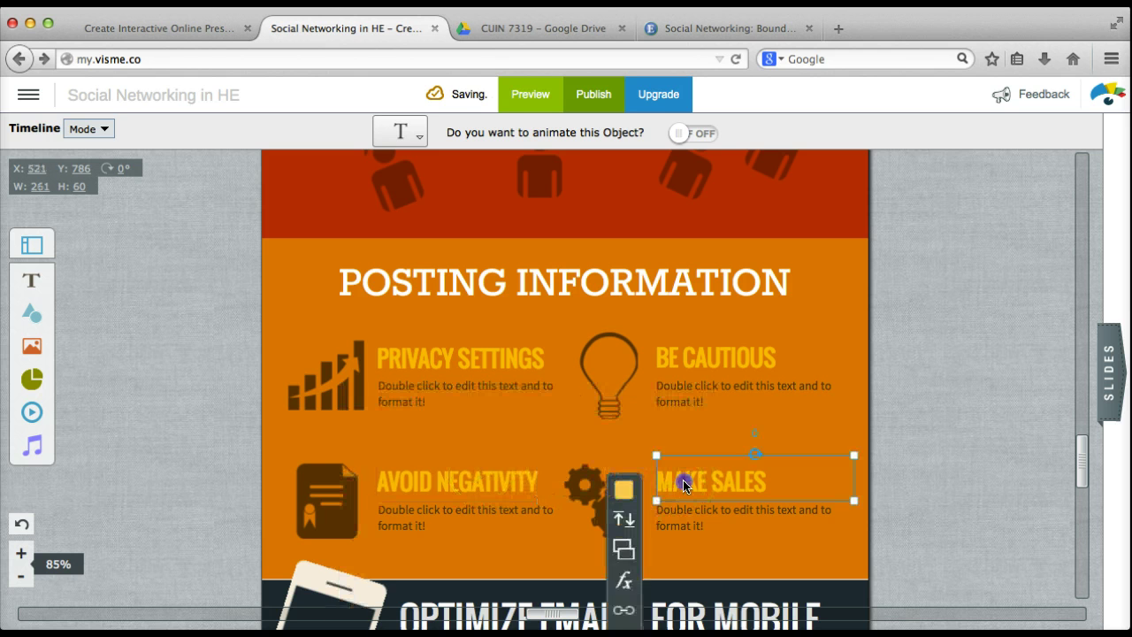
{"action": "double_click", "coordinate": [683, 480]}
{"action": "type", "text": "WRITE FRIENDLY"}
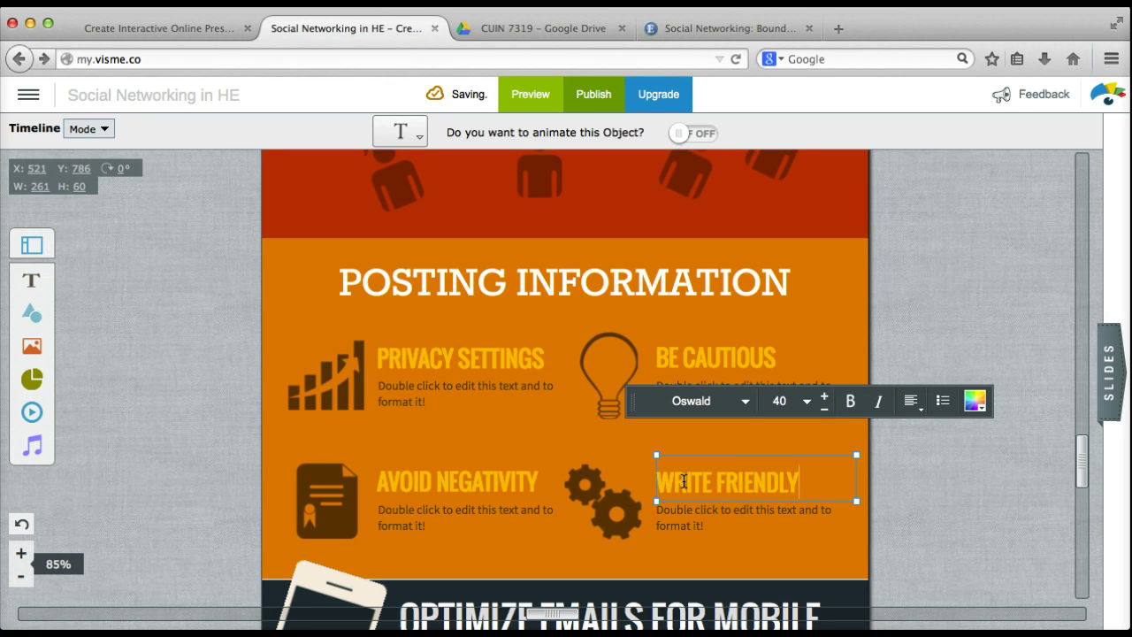
Replace the Privacy Settings placeholder with 'Reduce public access by making profiles private.'.
{"action": "left_click", "coordinate": [419, 387]}
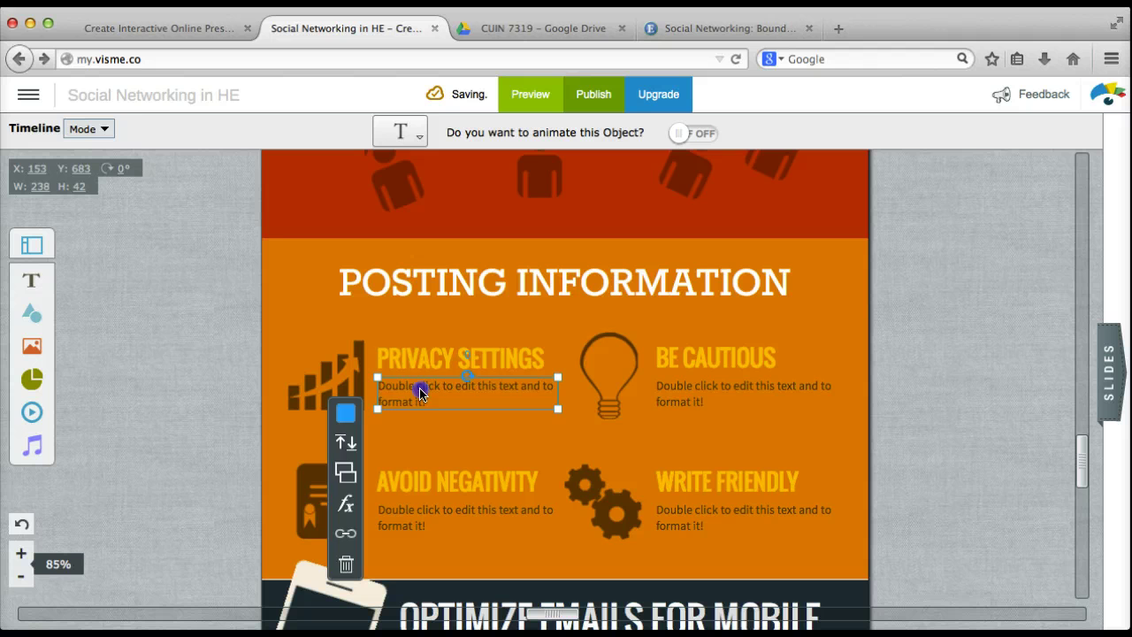
{"action": "double_click", "coordinate": [428, 394]}
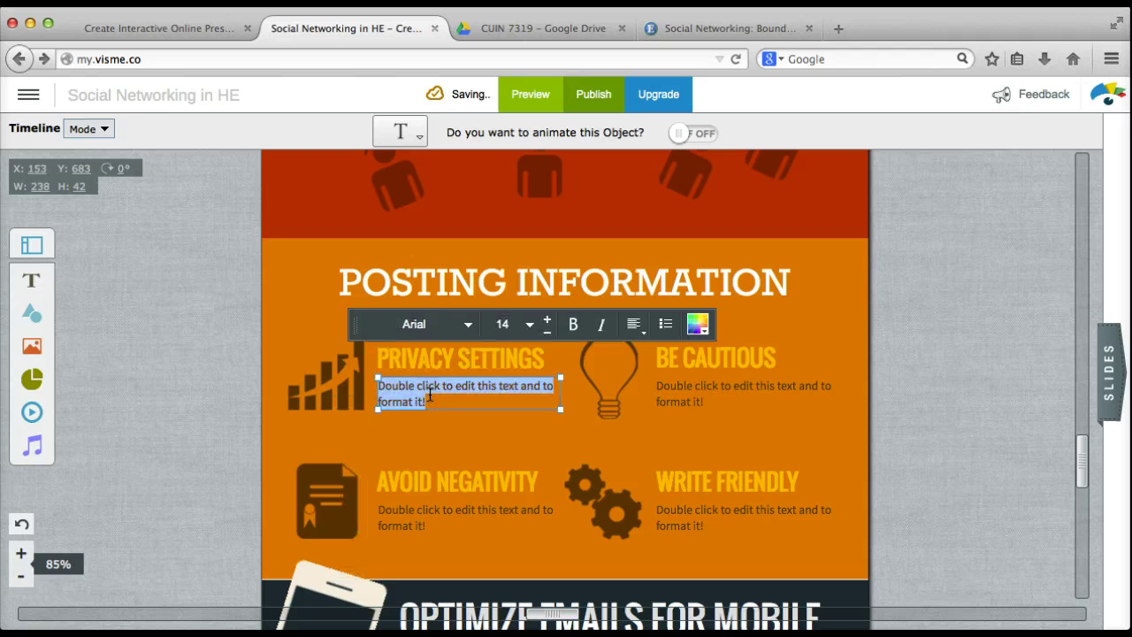
{"action": "type", "text": "Reduce public access by making"}
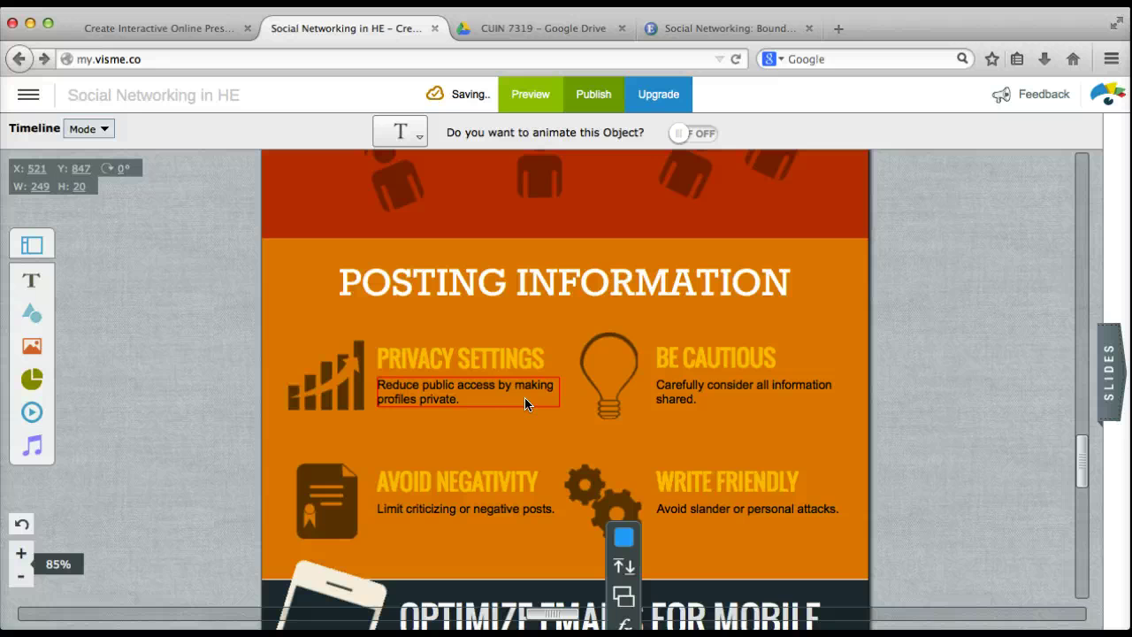
{"action": "left_click", "coordinate": [491, 389]}
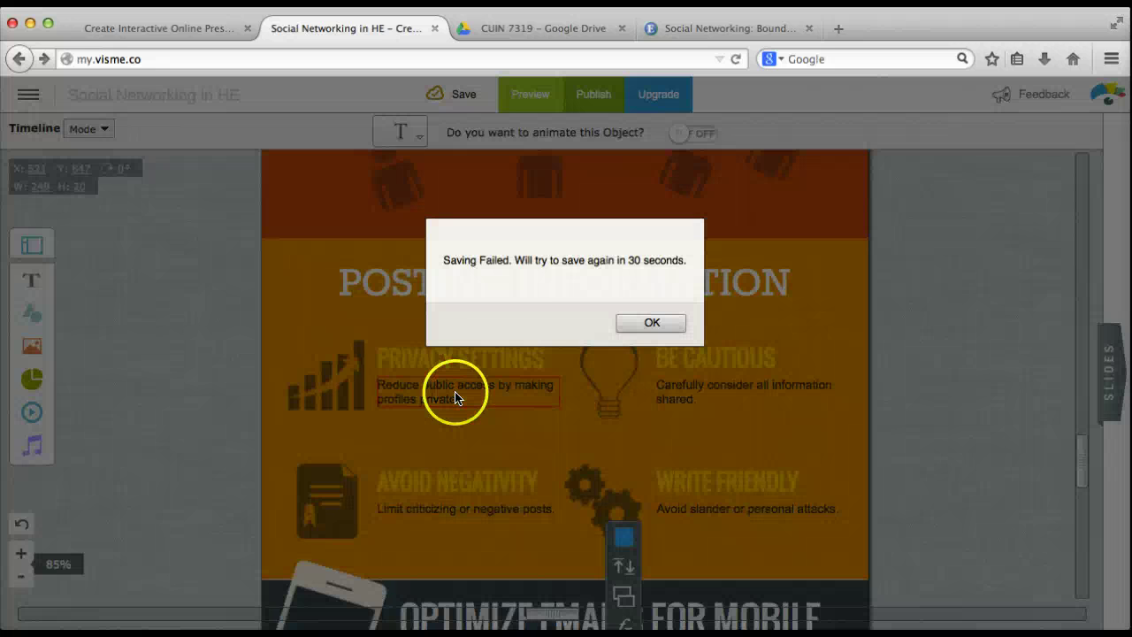
Change the Privacy Settings description font from Arial to Source Sans Pro.
{"action": "left_click", "coordinate": [652, 325]}
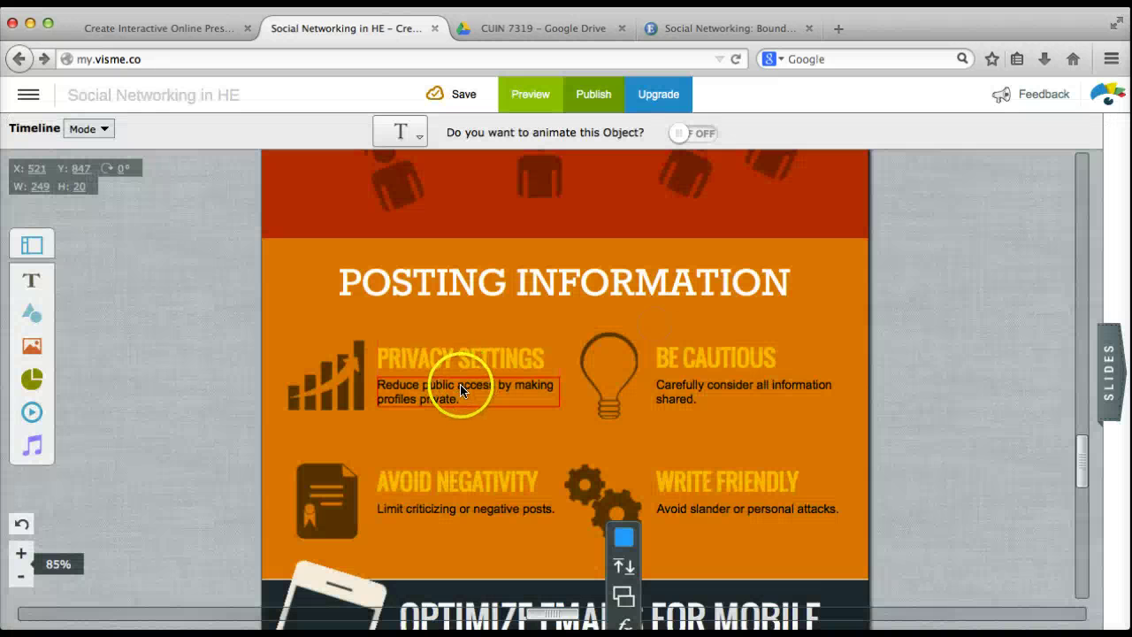
{"action": "left_click", "coordinate": [457, 397]}
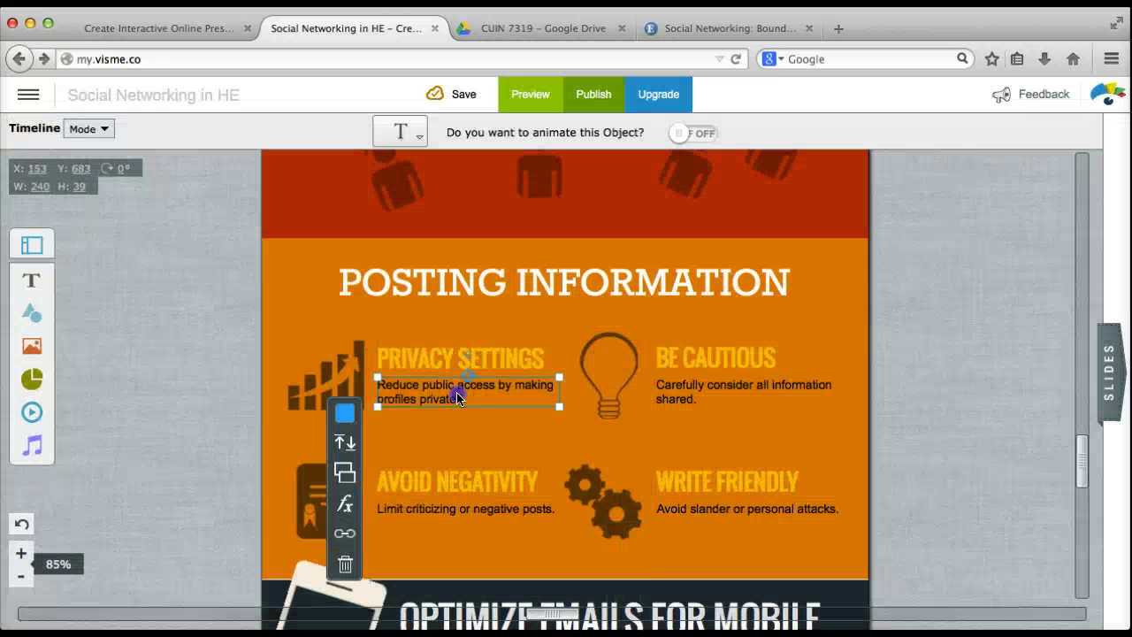
{"action": "double_click", "coordinate": [403, 389]}
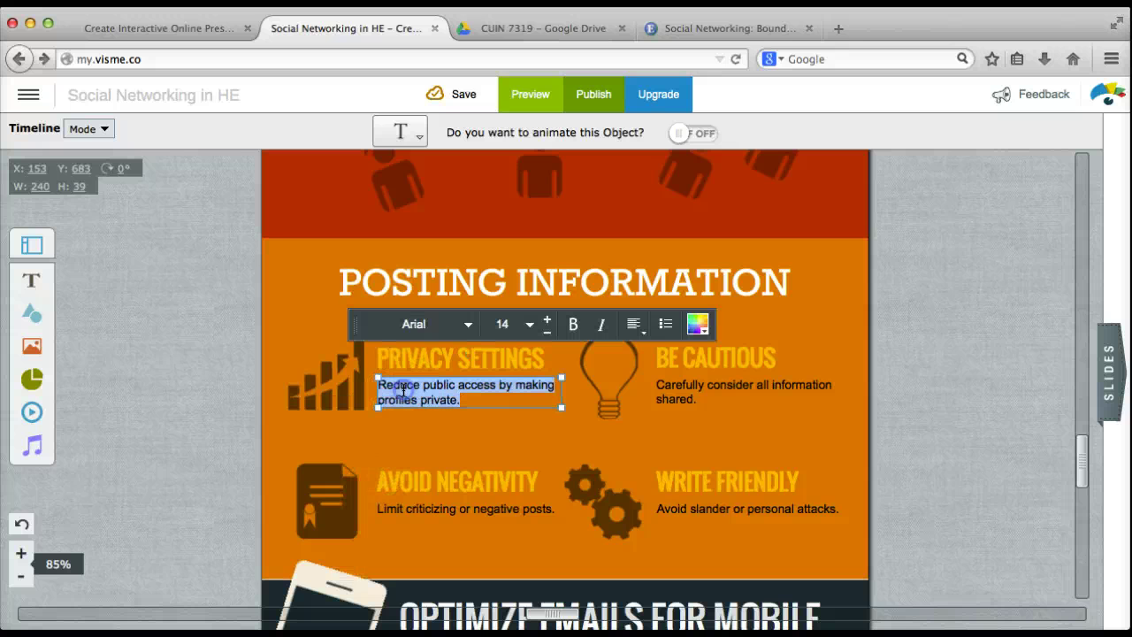
{"action": "left_click", "coordinate": [468, 324]}
{"action": "left_click_drag", "start_coordinate": [468, 372], "coordinate": [475, 458]}
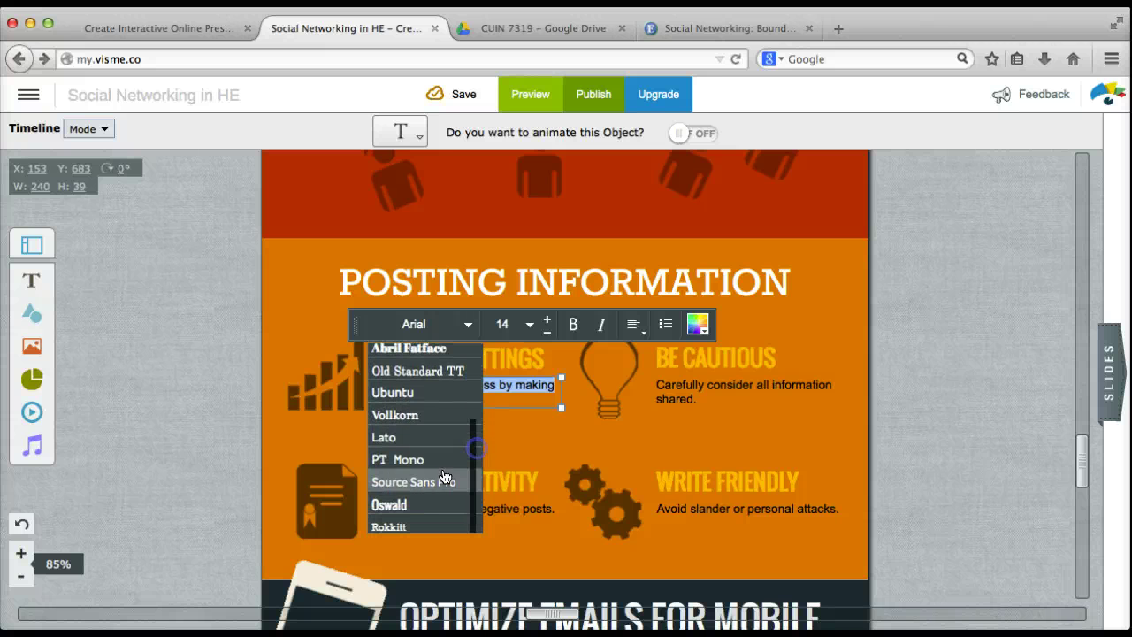
{"action": "left_click", "coordinate": [417, 482]}
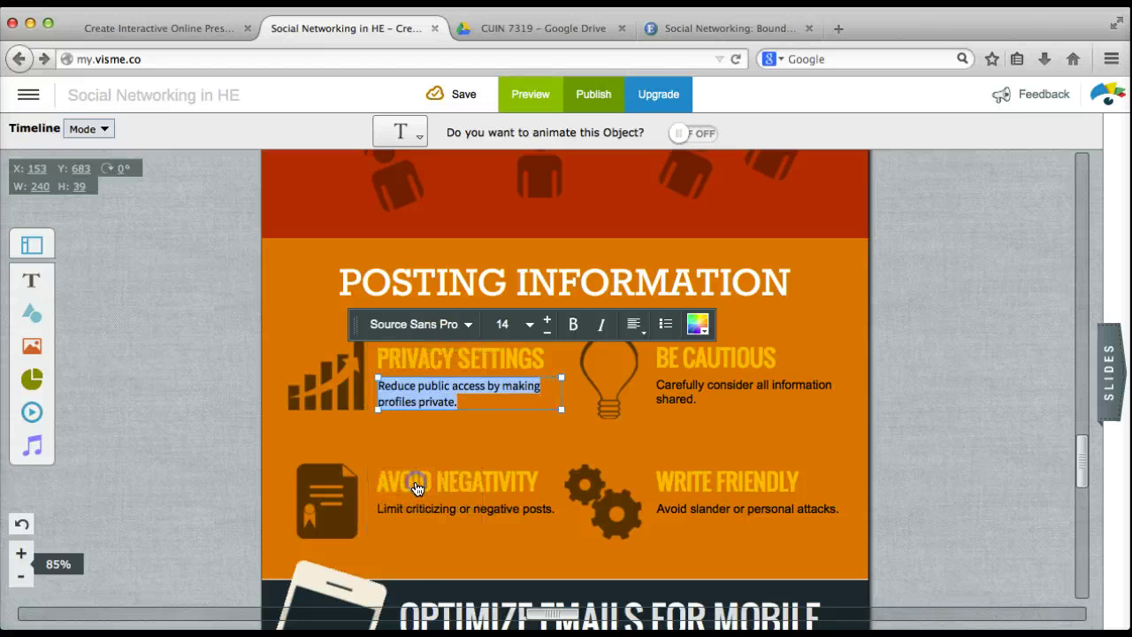
{"action": "left_click", "coordinate": [434, 513]}
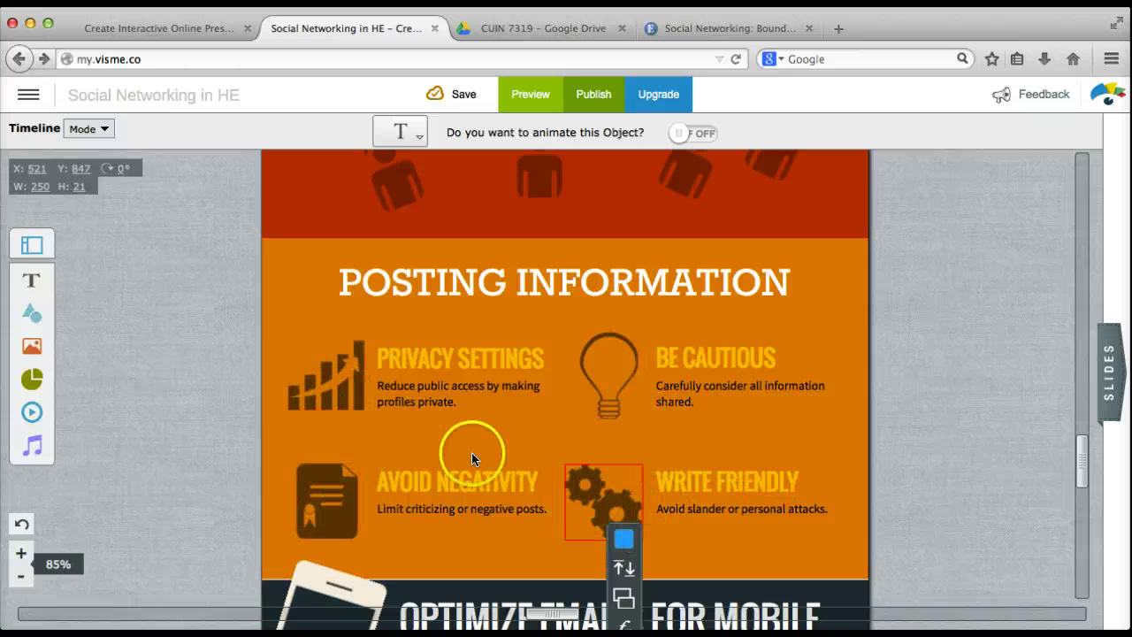
Delete the bar-chart icon and move the gears icon beside Privacy Settings.
{"action": "left_click", "coordinate": [342, 369]}
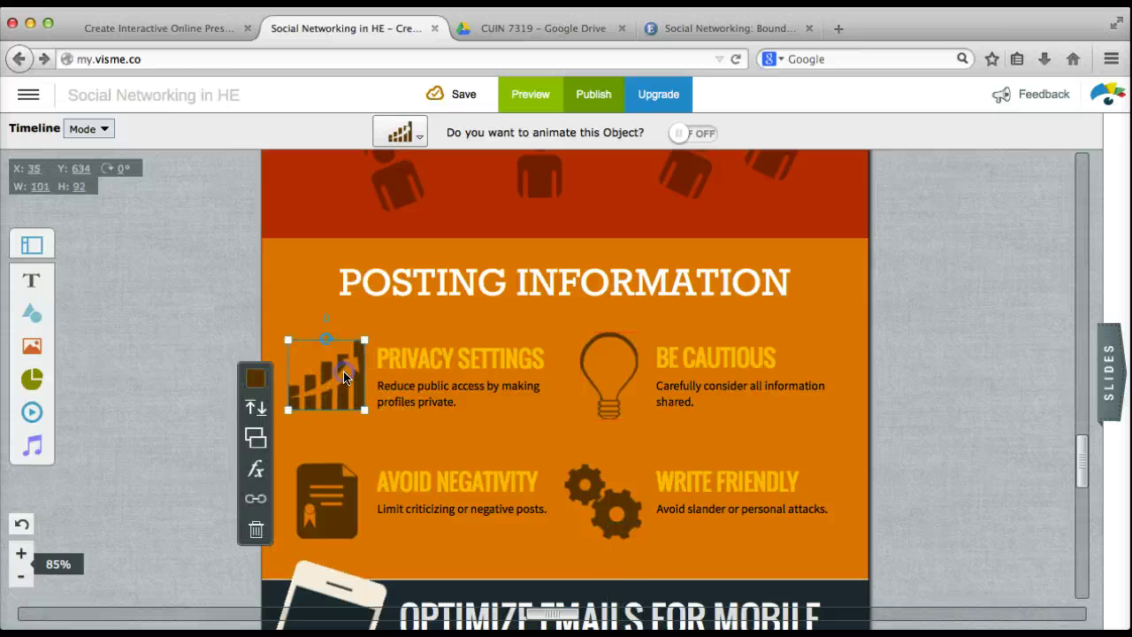
{"action": "left_click", "coordinate": [256, 529]}
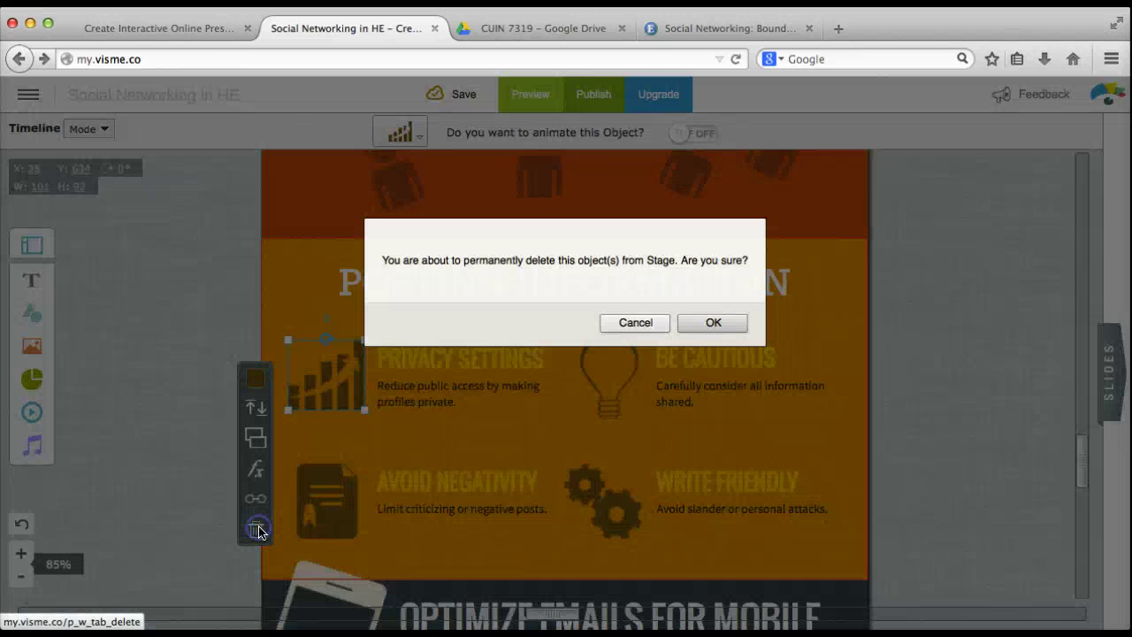
{"action": "left_click", "coordinate": [711, 323]}
{"action": "left_click", "coordinate": [620, 498]}
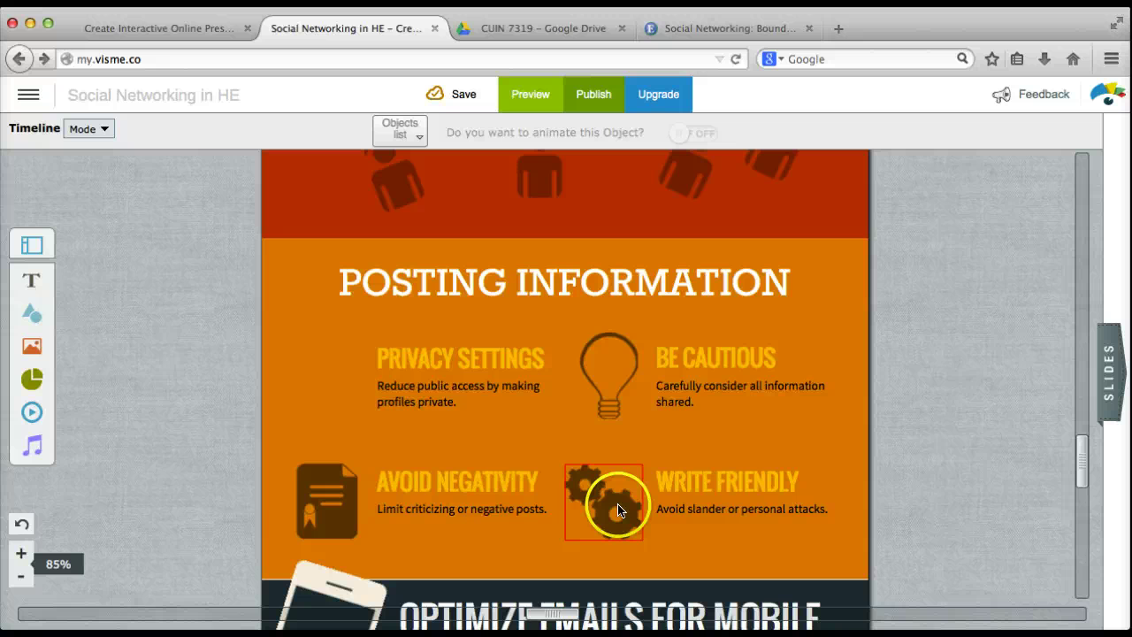
{"action": "left_click_drag", "start_coordinate": [590, 498], "coordinate": [339, 383]}
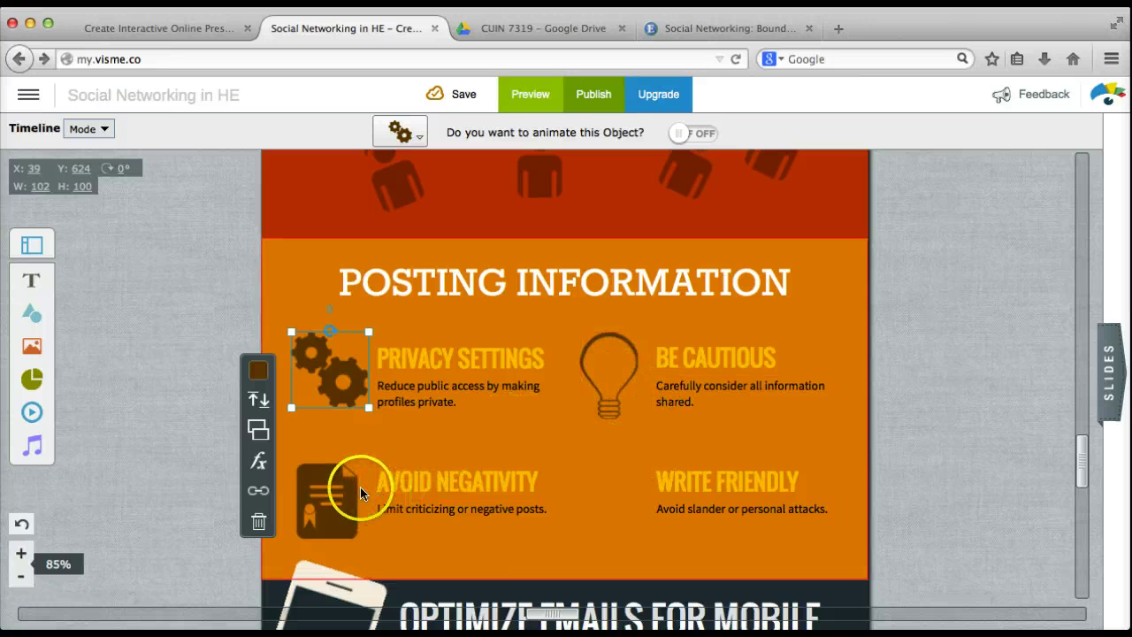
Delete the document icon beside Avoid Negativity.
{"action": "left_click", "coordinate": [309, 509]}
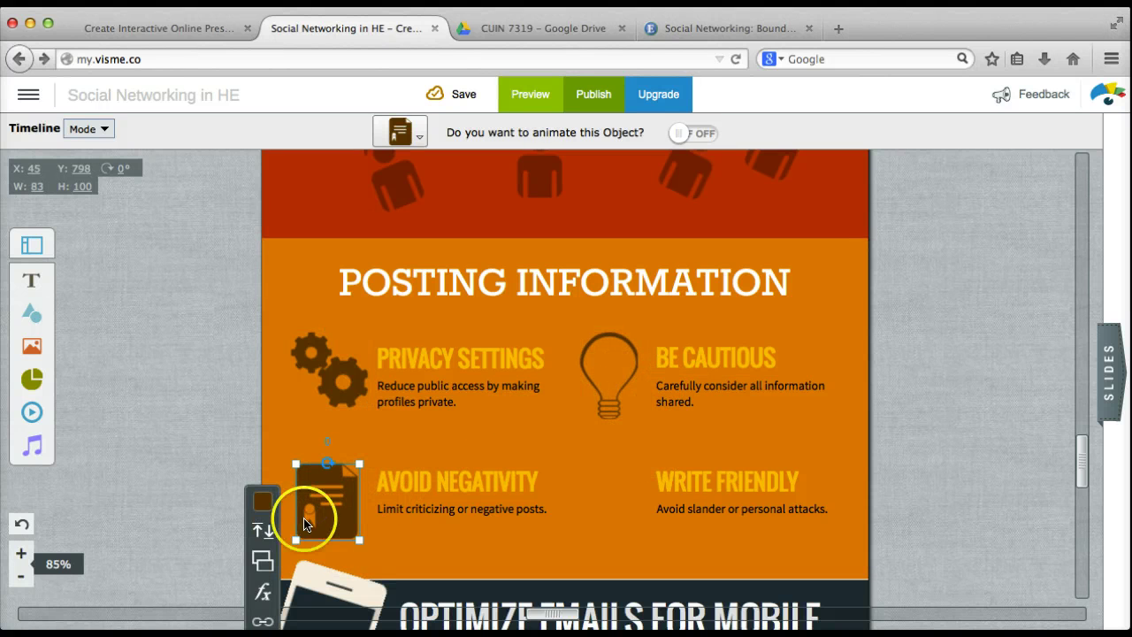
{"action": "scroll", "coordinate": [748, 461], "scroll_direction": "down", "scroll_amount": 3}
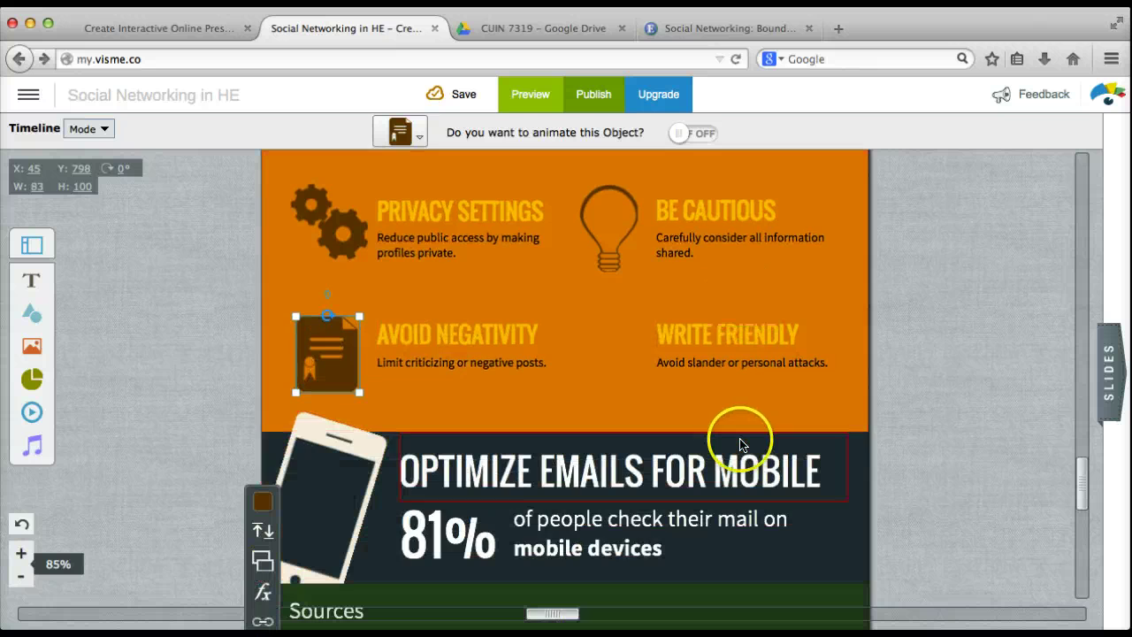
{"action": "left_click", "coordinate": [263, 503]}
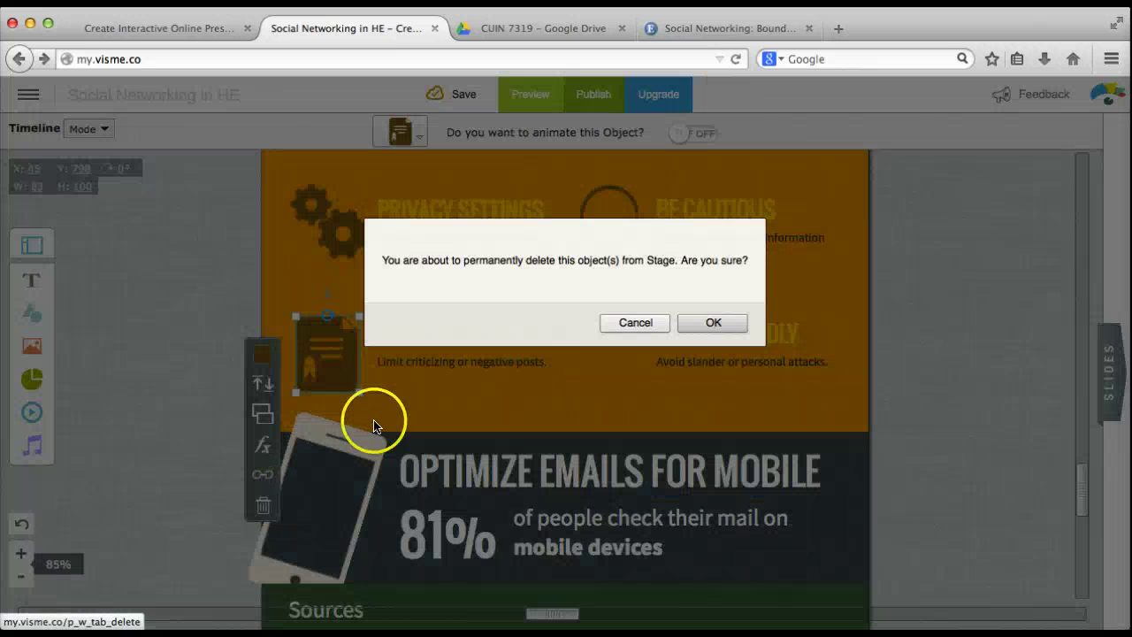
{"action": "left_click", "coordinate": [716, 322]}
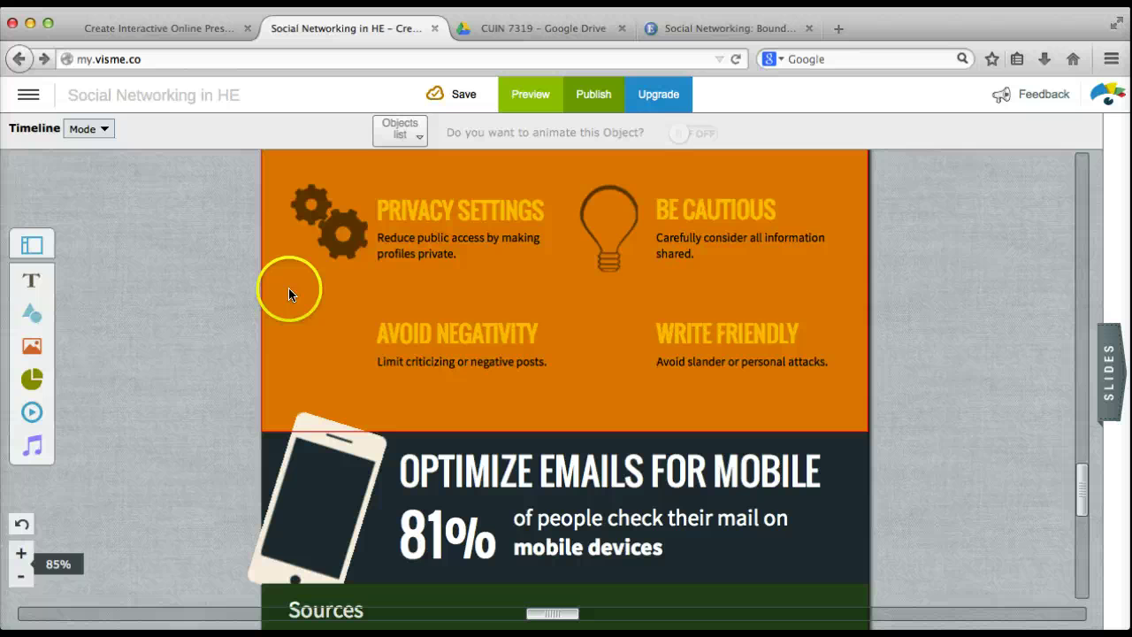
{"action": "left_click", "coordinate": [32, 312]}
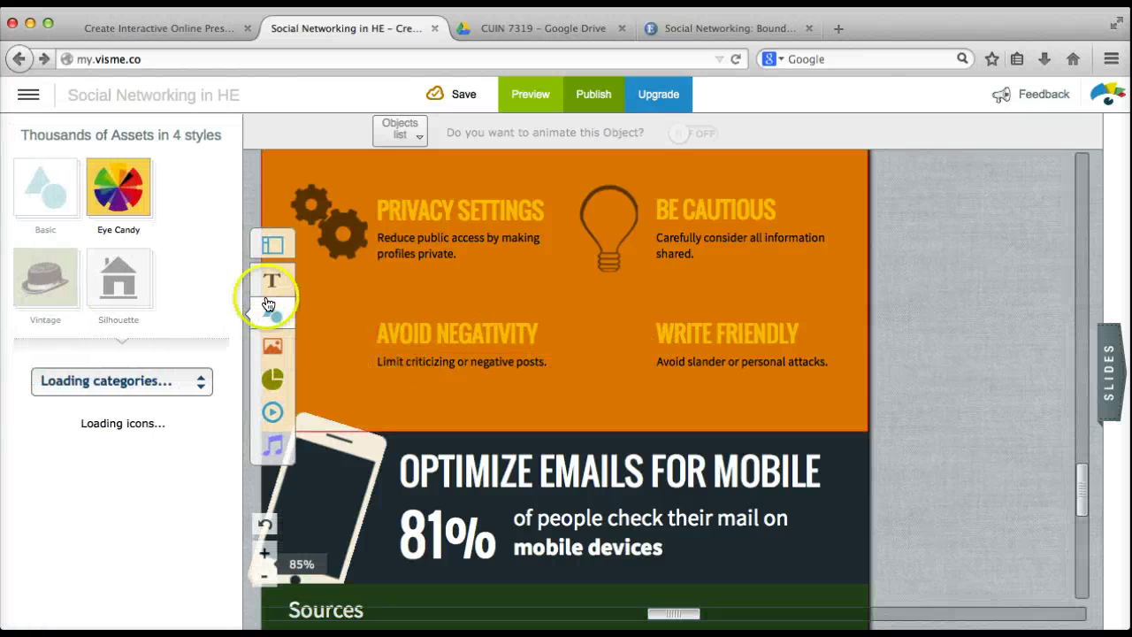
Add a Silhouette-style thumbs-down icon from Web Icons and place it beside Avoid Negativity.
{"action": "left_click", "coordinate": [125, 283]}
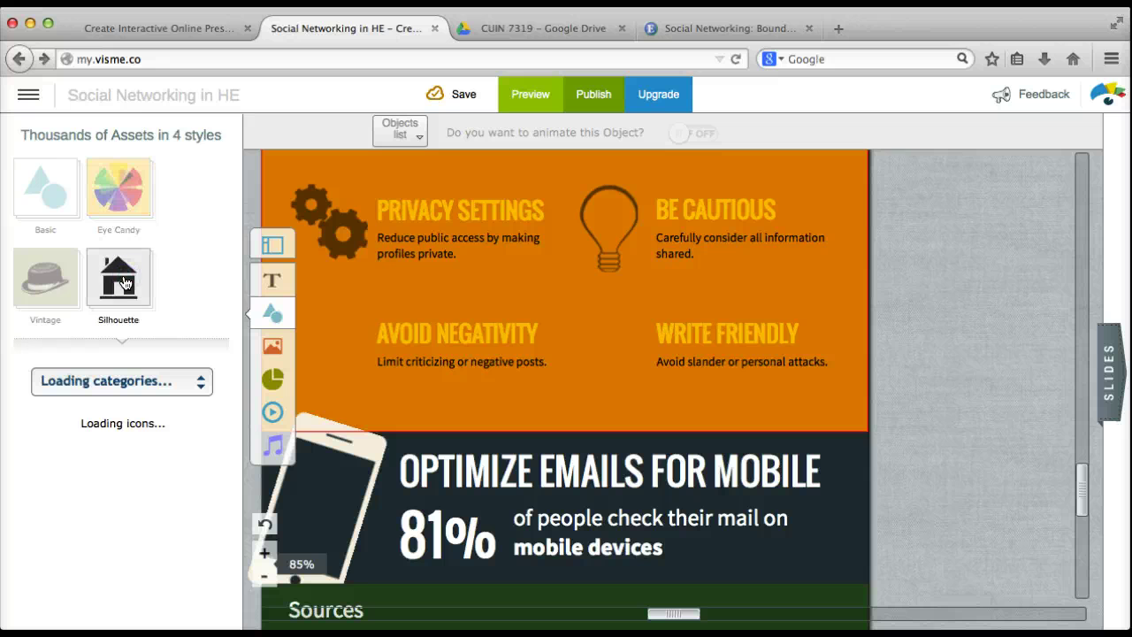
{"action": "left_click", "coordinate": [177, 378]}
{"action": "left_click", "coordinate": [198, 383]}
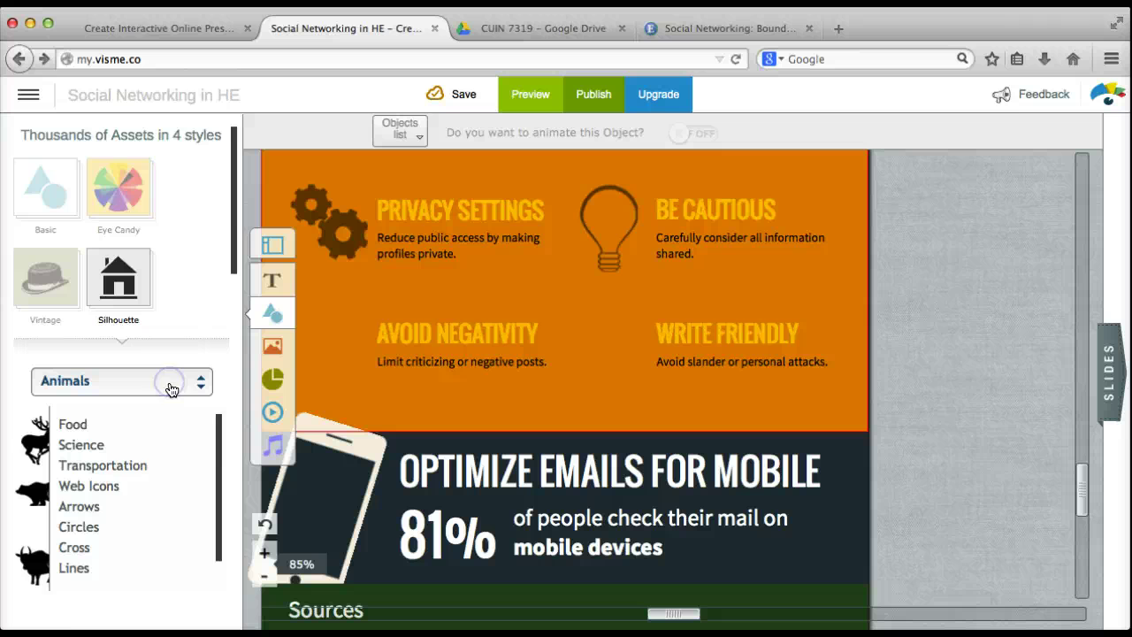
{"action": "left_click", "coordinate": [145, 485]}
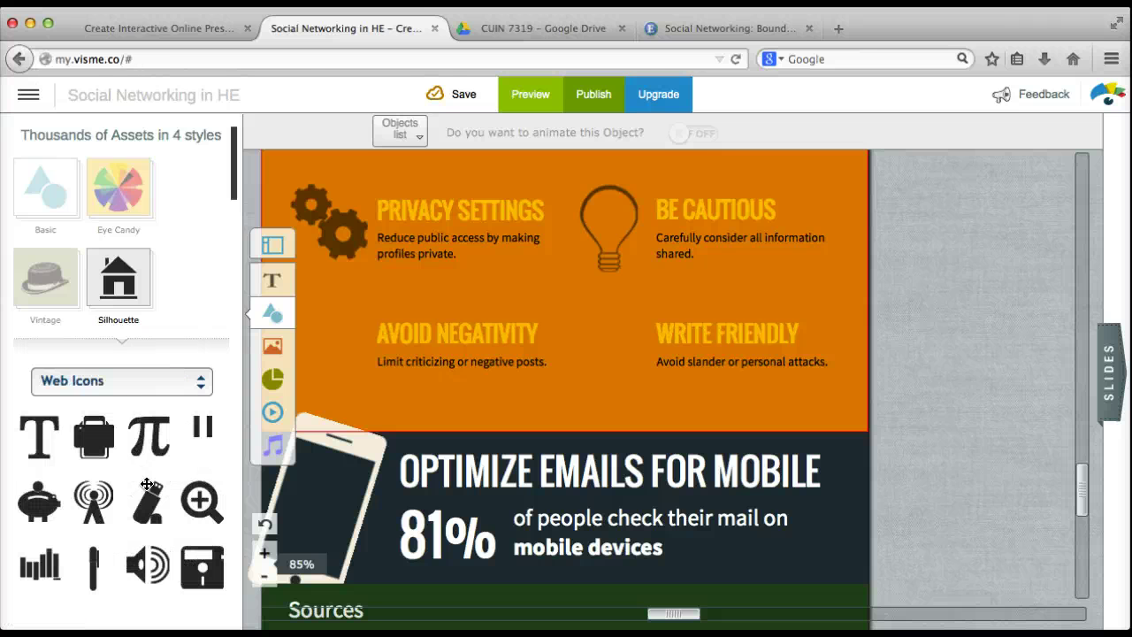
{"action": "scroll", "coordinate": [142, 481], "scroll_direction": "down", "scroll_amount": 5}
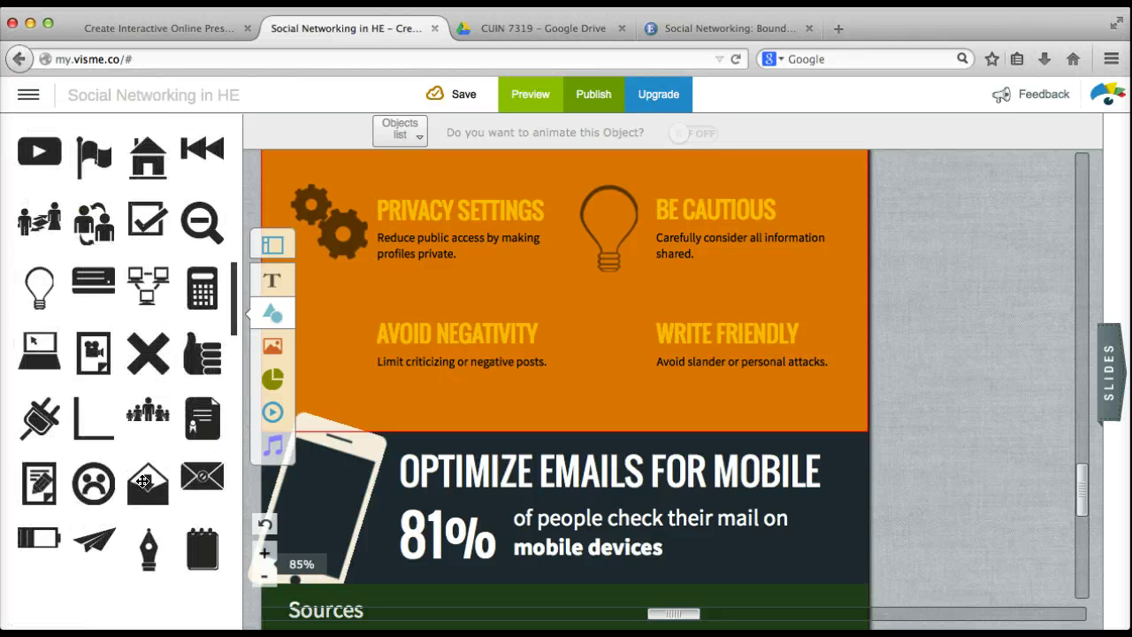
{"action": "scroll", "coordinate": [143, 482], "scroll_direction": "down", "scroll_amount": 5}
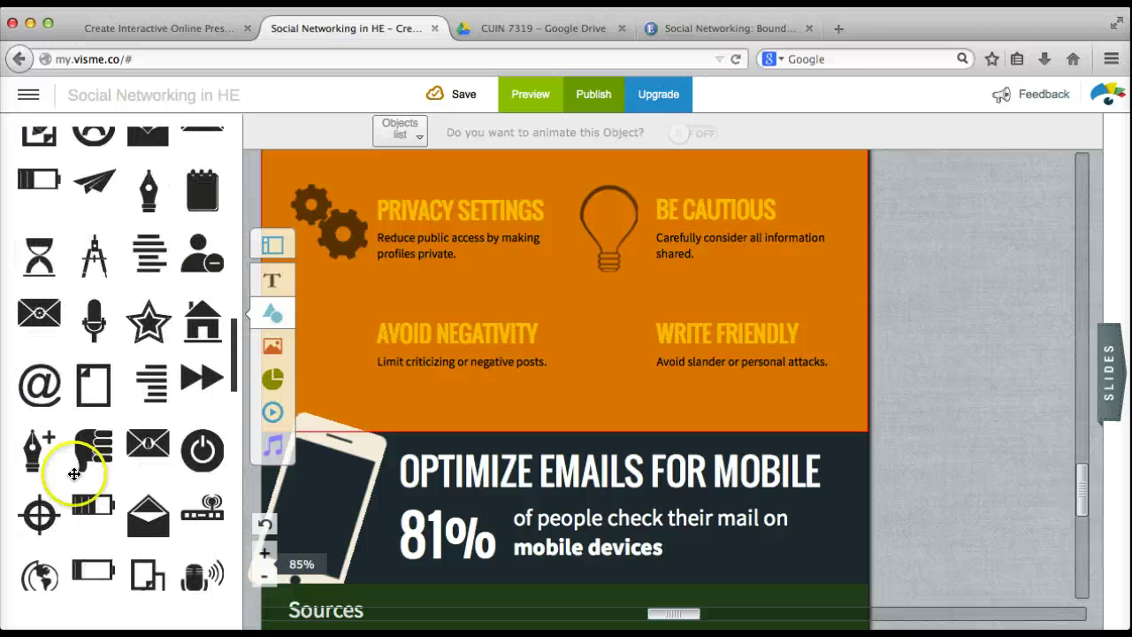
{"action": "left_click", "coordinate": [95, 449]}
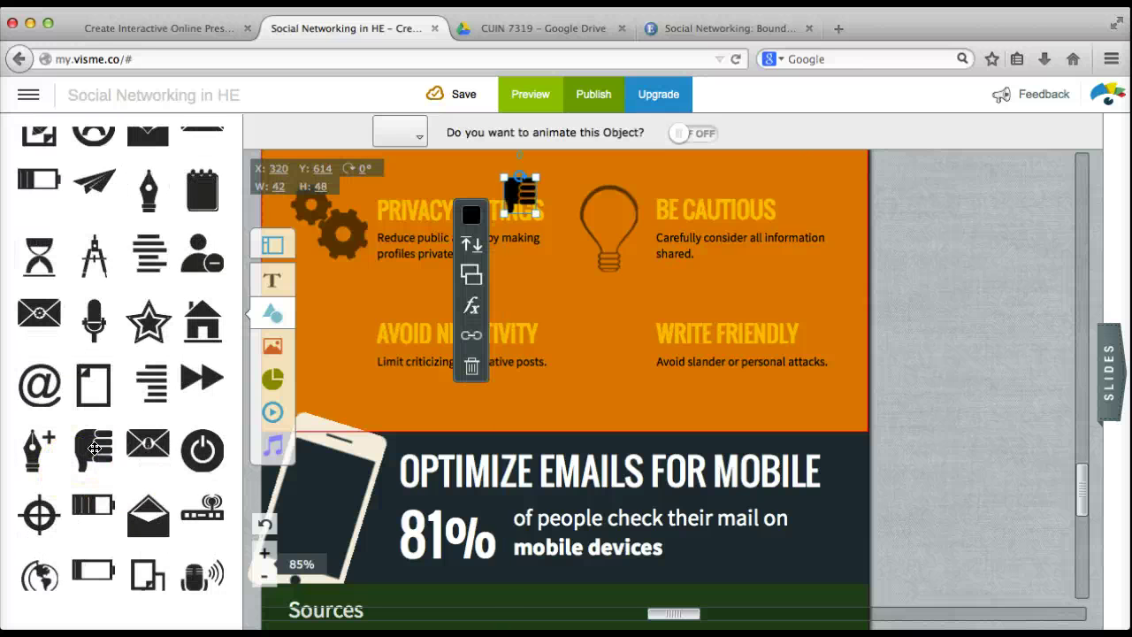
{"action": "left_click_drag", "start_coordinate": [526, 210], "coordinate": [366, 395]}
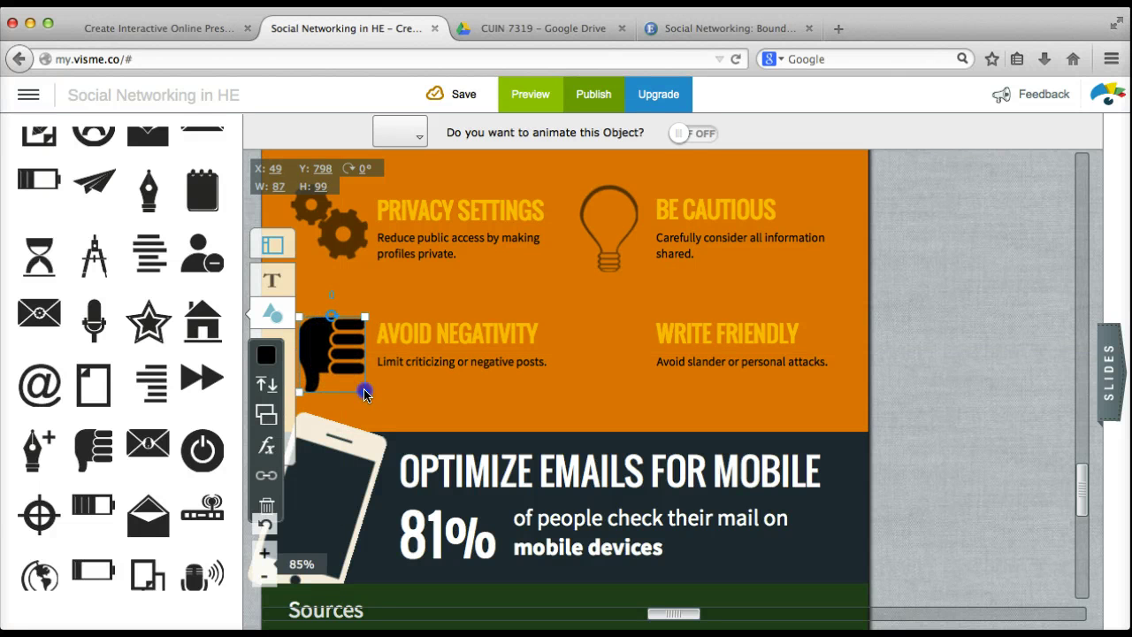
Look up the exact fill colour values of the gears icon.
{"action": "left_click", "coordinate": [349, 241]}
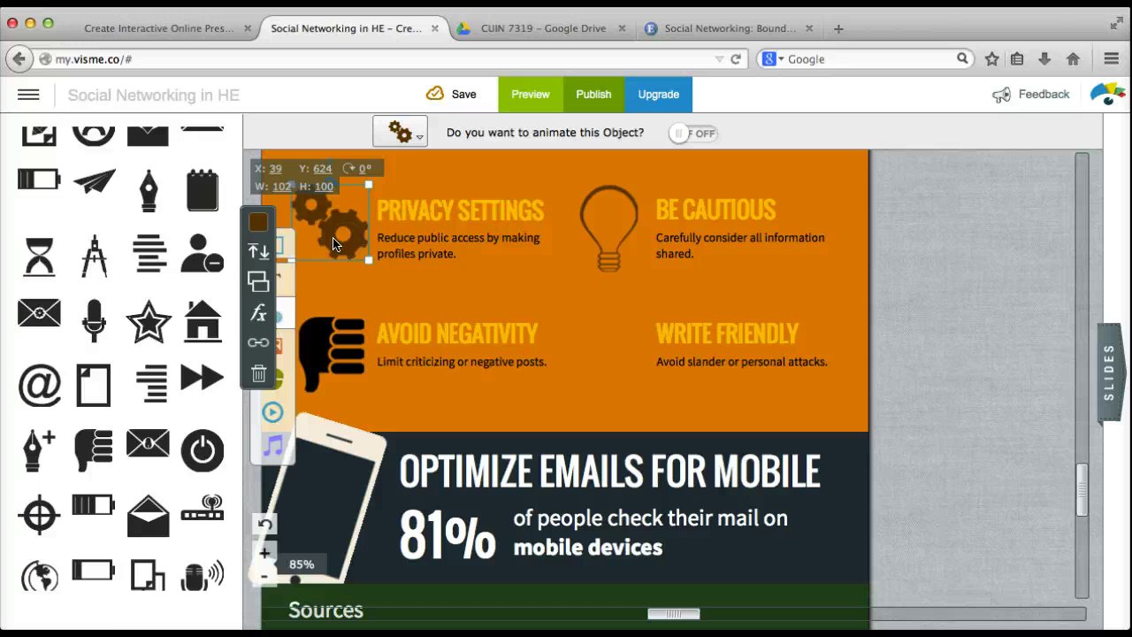
{"action": "left_click", "coordinate": [258, 222]}
{"action": "left_click", "coordinate": [182, 230]}
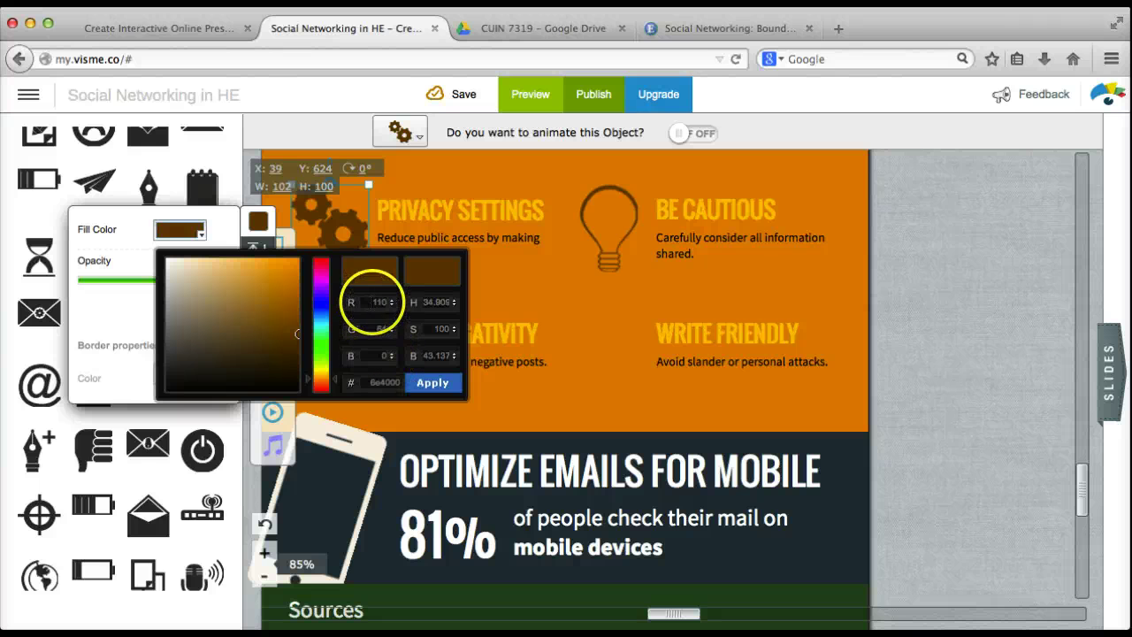
{"action": "left_click", "coordinate": [519, 292]}
Fill the thumbs-down icon with dark brown RGB 110, 64, 0 (#6e4000).
{"action": "left_click", "coordinate": [340, 354]}
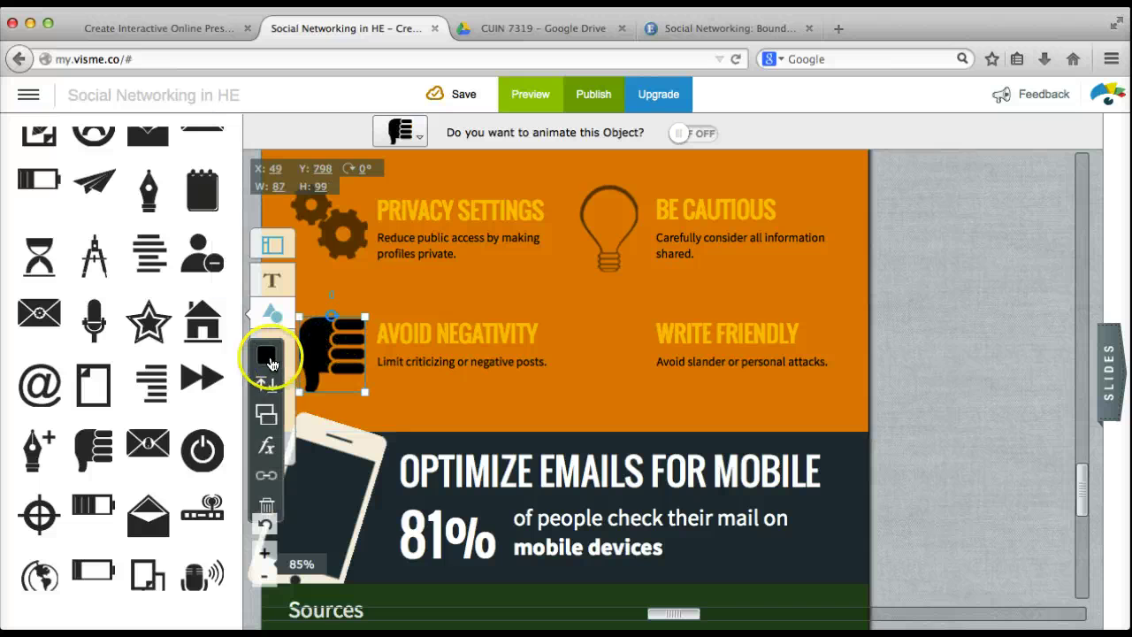
{"action": "left_click", "coordinate": [268, 356]}
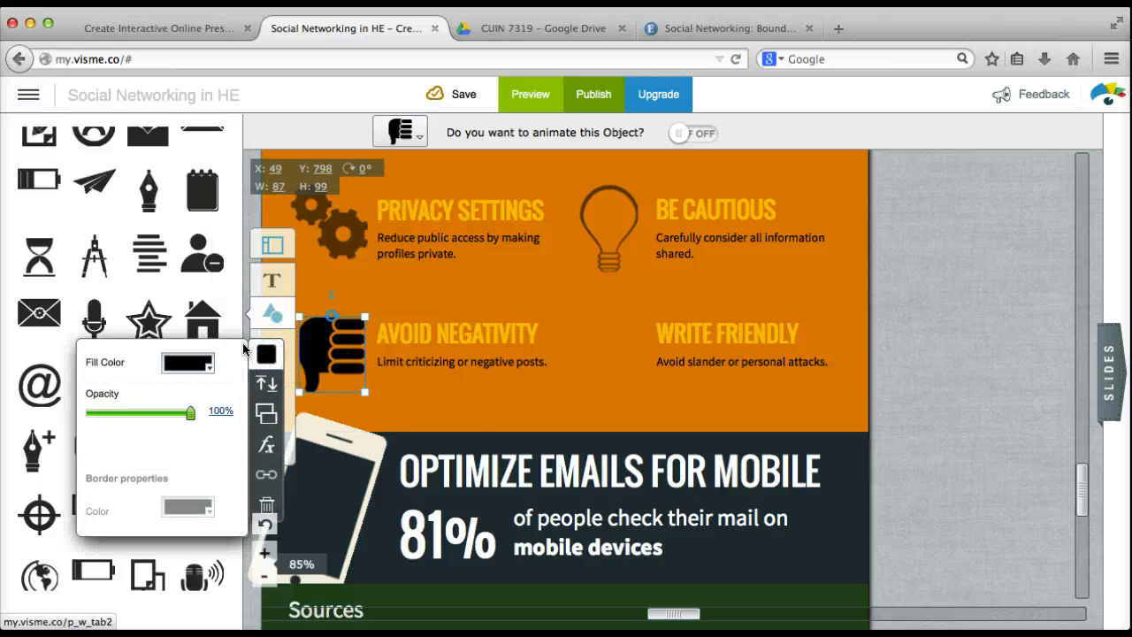
{"action": "left_click", "coordinate": [187, 369]}
{"action": "left_click", "coordinate": [383, 434]}
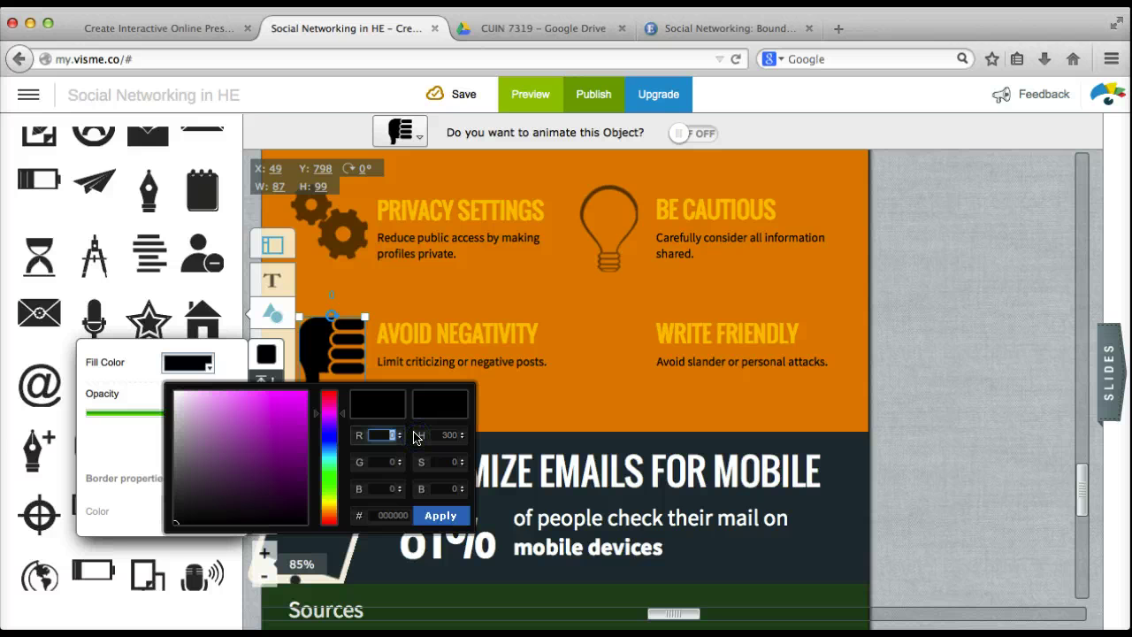
{"action": "type", "text": "110"}
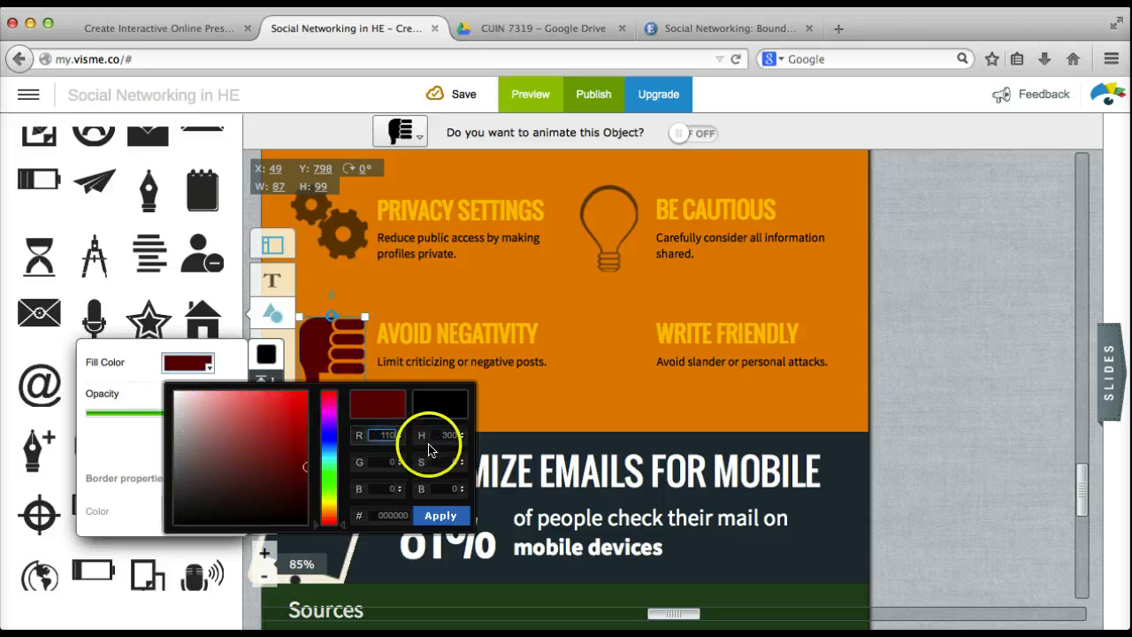
{"action": "left_click", "coordinate": [389, 461]}
{"action": "type", "text": "64"}
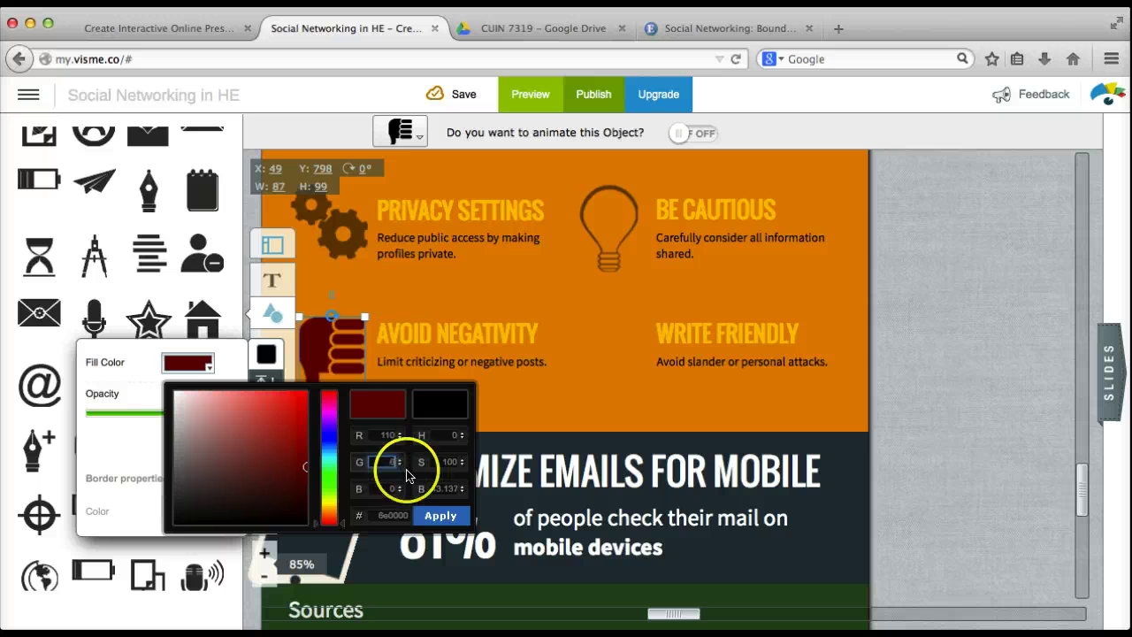
{"action": "left_click", "coordinate": [389, 488]}
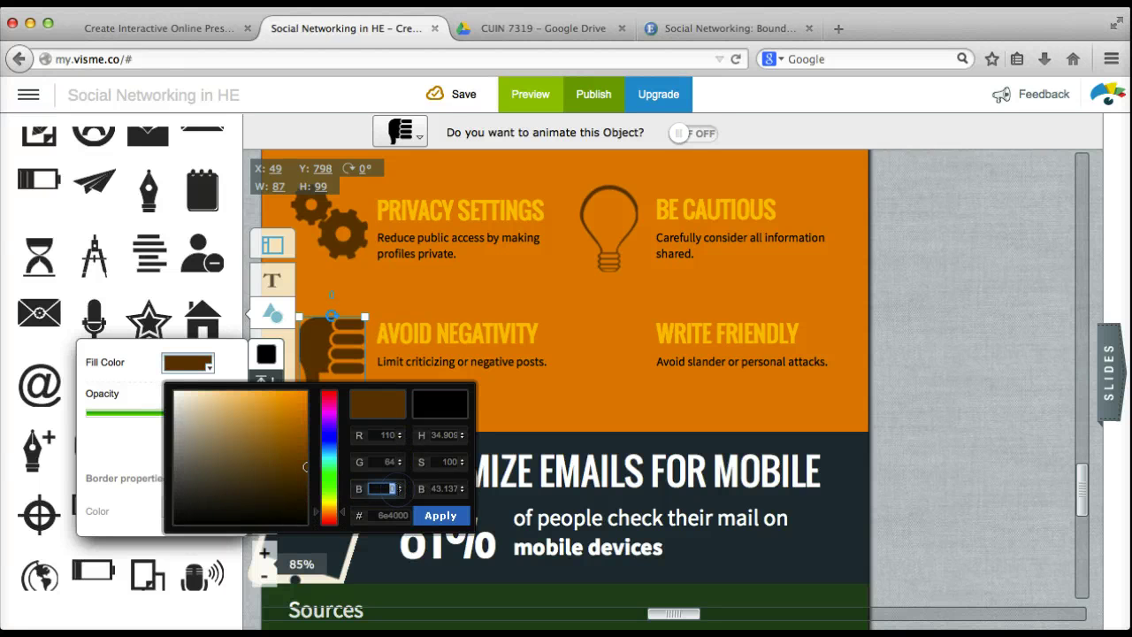
{"action": "left_click", "coordinate": [440, 515]}
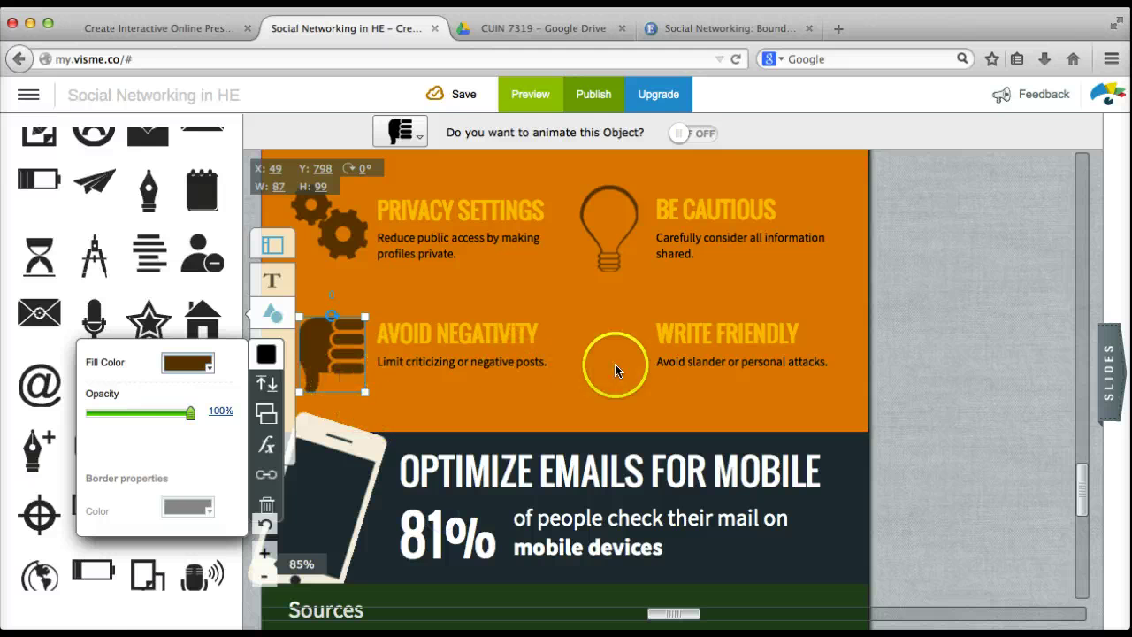
{"action": "left_click", "coordinate": [403, 395]}
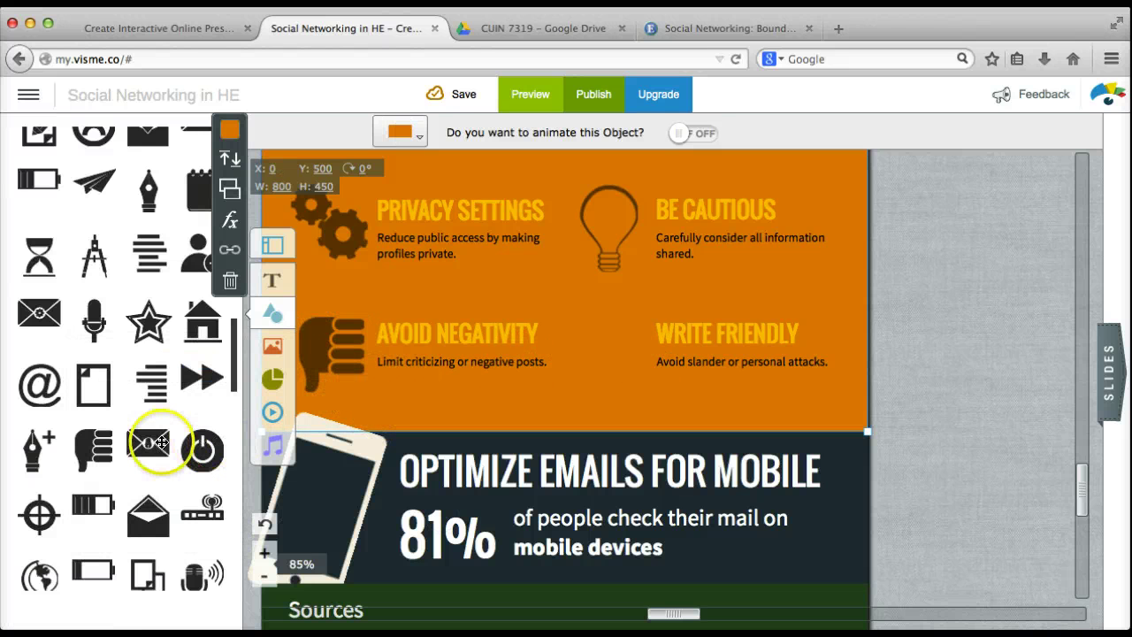
Retype the OPTIMIZE EMAILS FOR MOBILE heading as KEEP PROFILES CURRENT.
{"action": "left_click", "coordinate": [874, 336]}
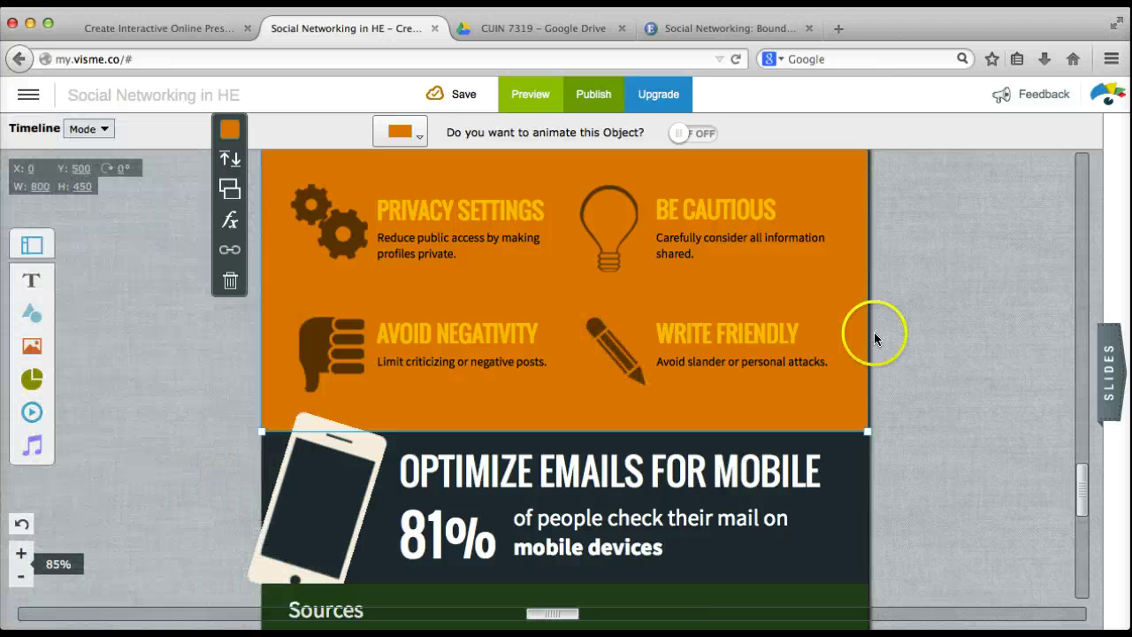
{"action": "scroll", "coordinate": [950, 309], "scroll_direction": "up", "scroll_amount": 3}
{"action": "scroll", "coordinate": [951, 310], "scroll_direction": "down", "scroll_amount": 5}
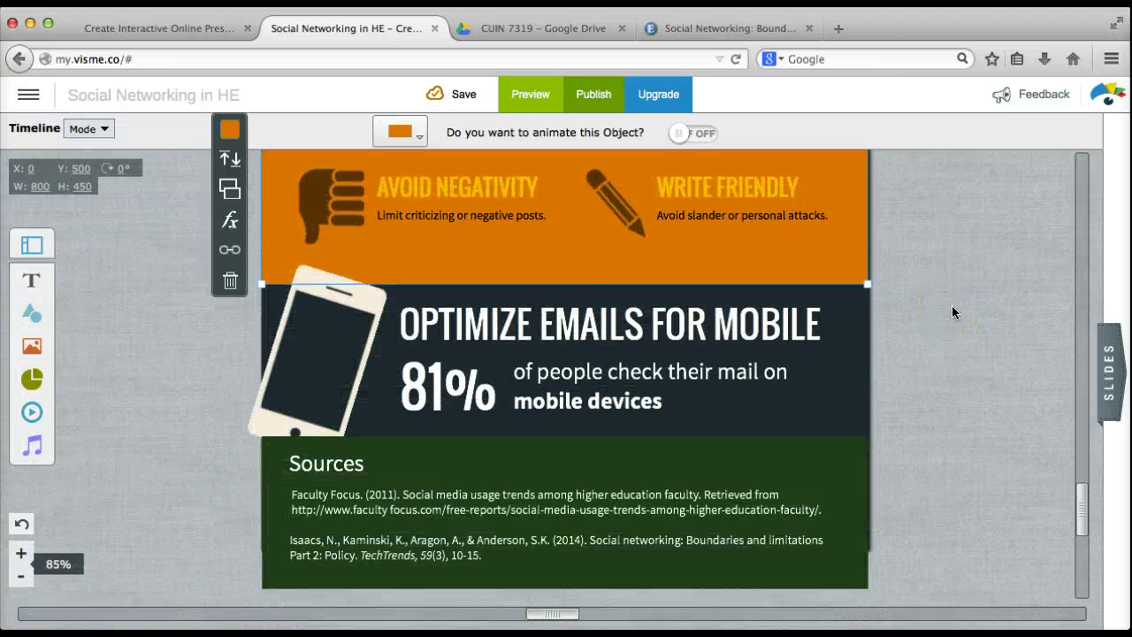
{"action": "double_click", "coordinate": [493, 325]}
{"action": "triple_click", "coordinate": [497, 325]}
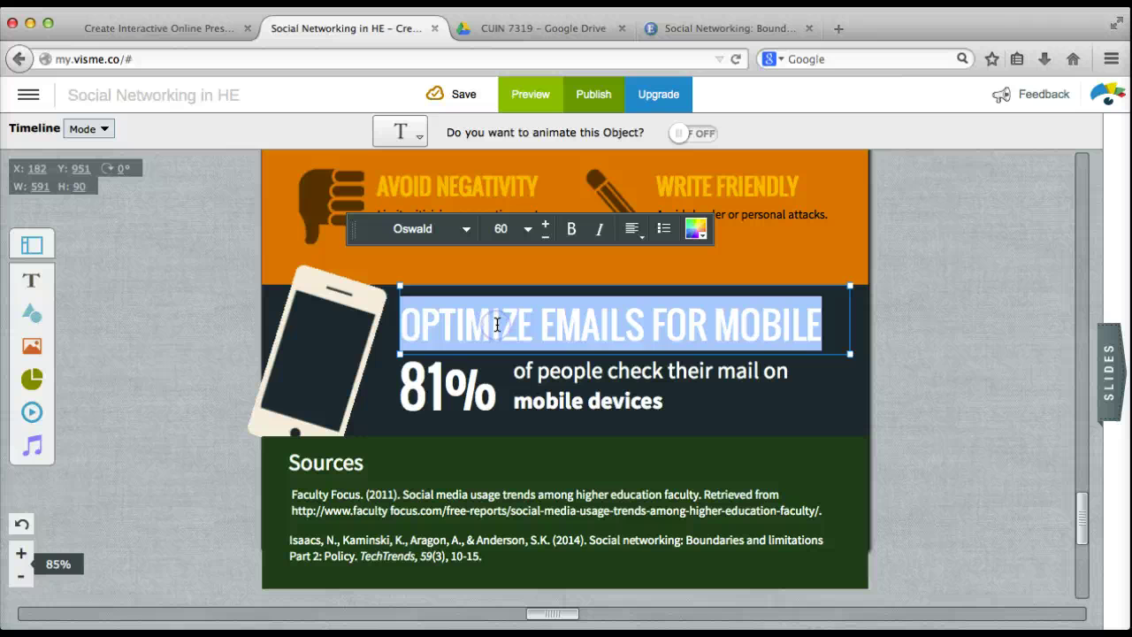
{"action": "type", "text": "Ke"}
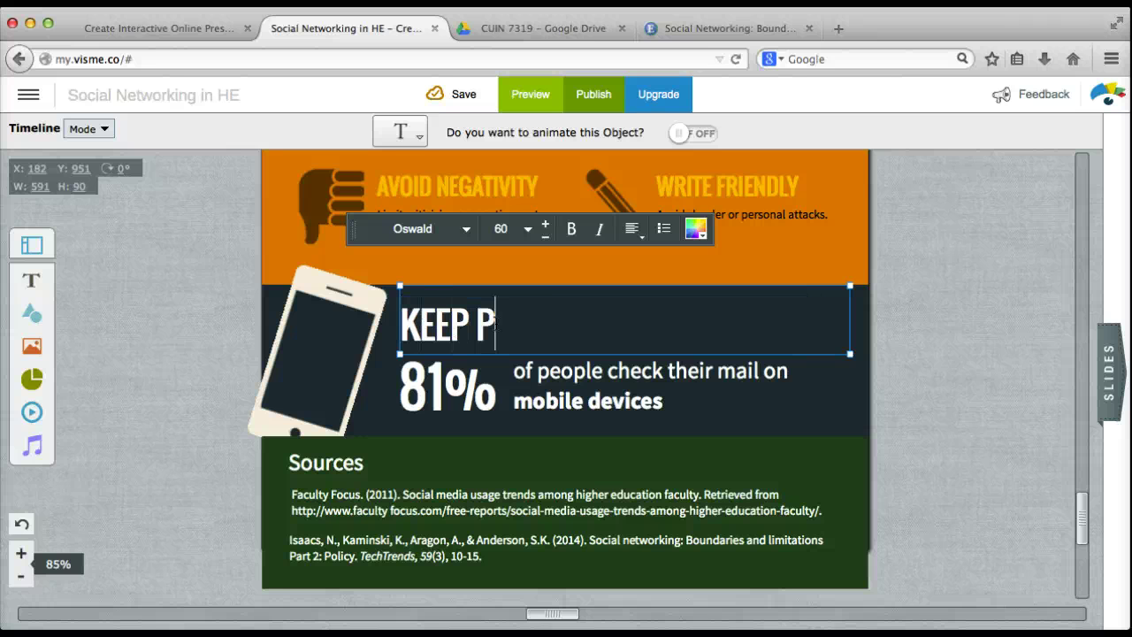
{"action": "type", "text": "EP PROFILE"}
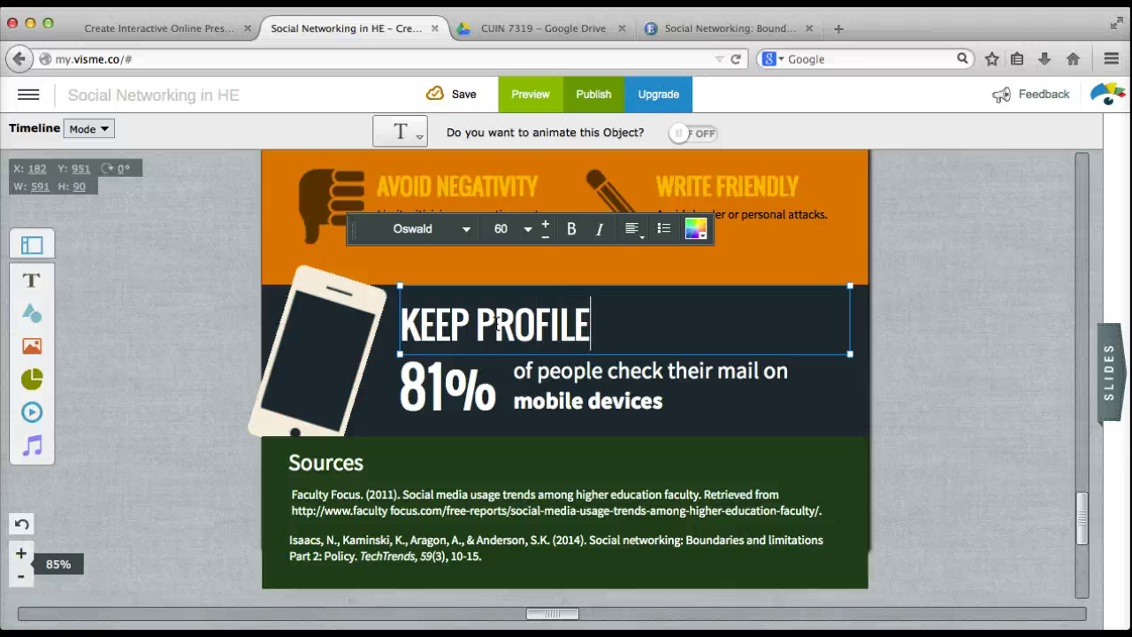
{"action": "type", "text": "S CURRENT"}
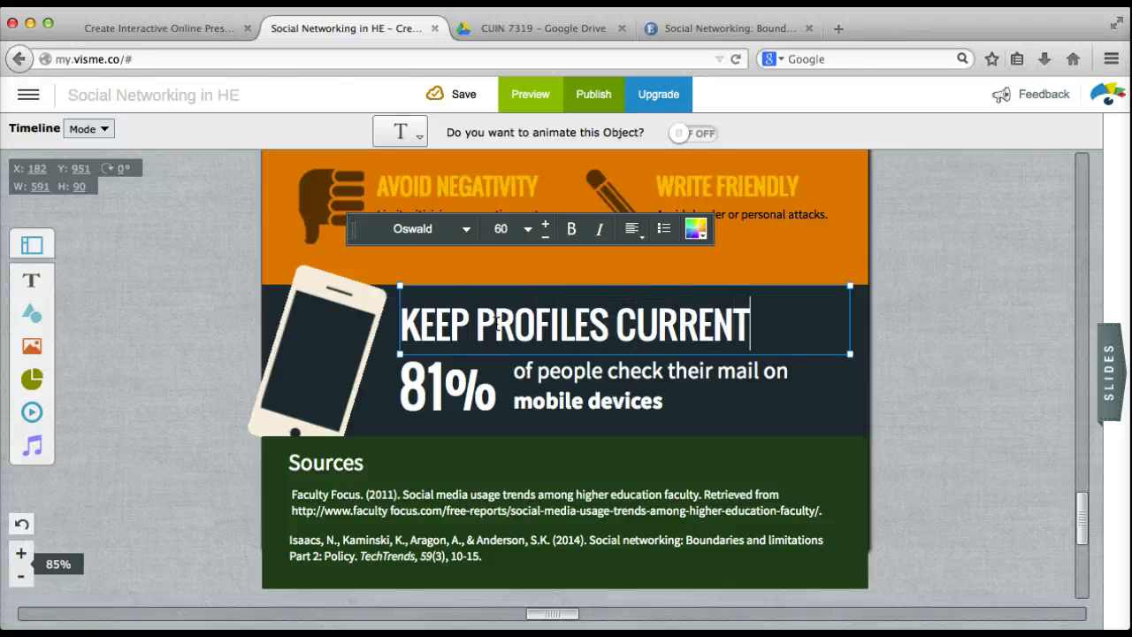
{"action": "left_click", "coordinate": [405, 327]}
Change the 81% statistic to 85% and select the description beside it.
{"action": "left_click", "coordinate": [426, 382]}
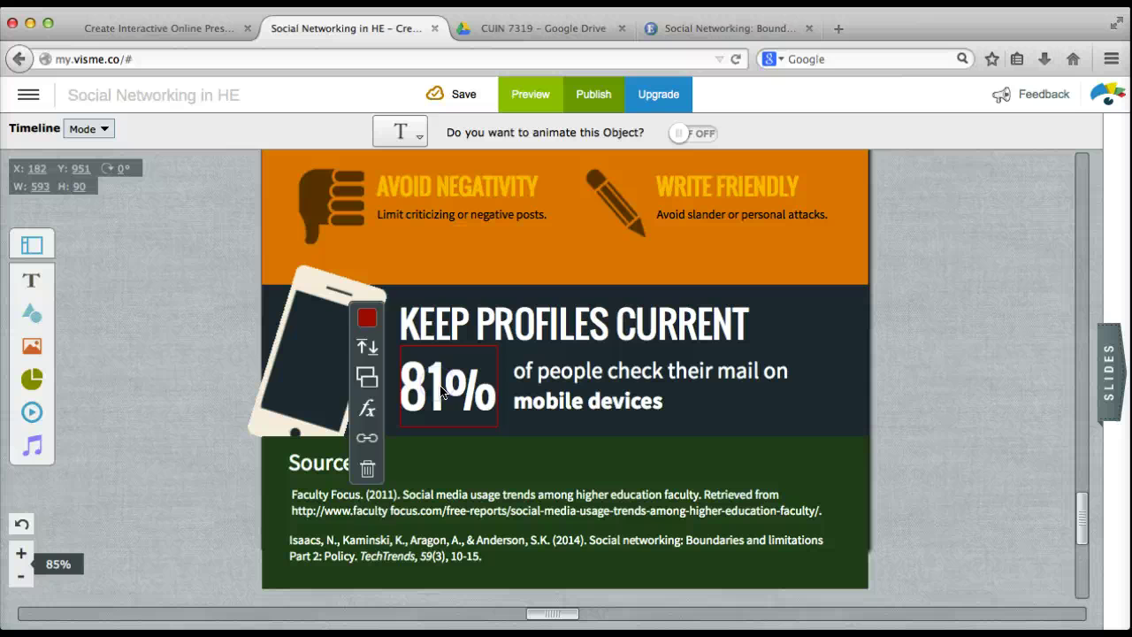
{"action": "double_click", "coordinate": [442, 392]}
{"action": "left_click", "coordinate": [441, 387]}
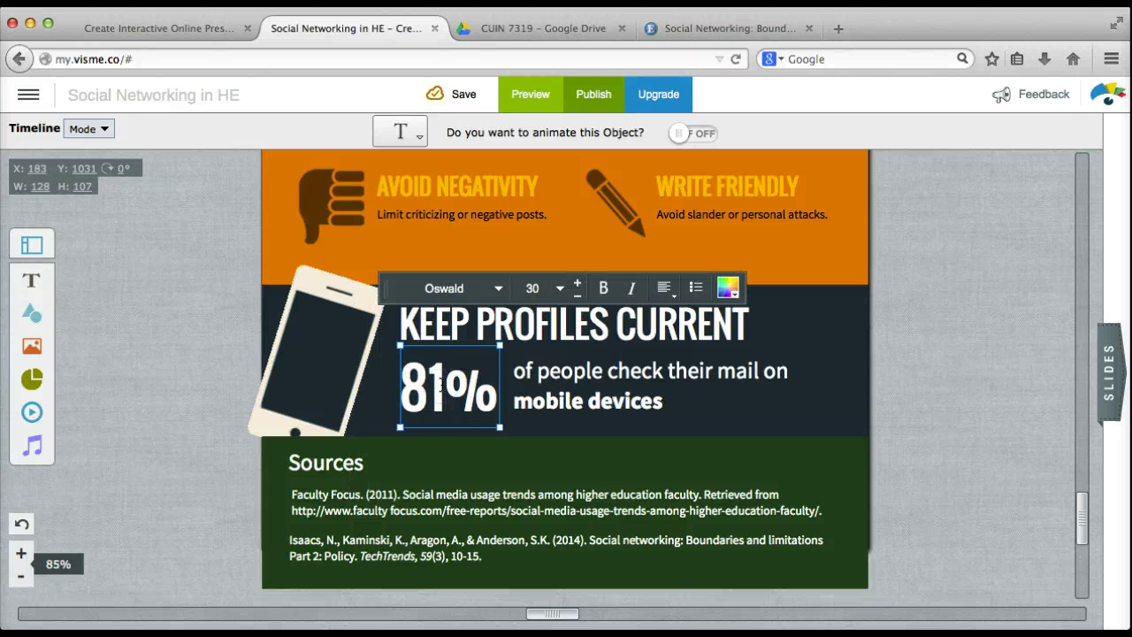
{"action": "key", "text": "BackSpace"}
{"action": "type", "text": "5"}
{"action": "left_click", "coordinate": [585, 391]}
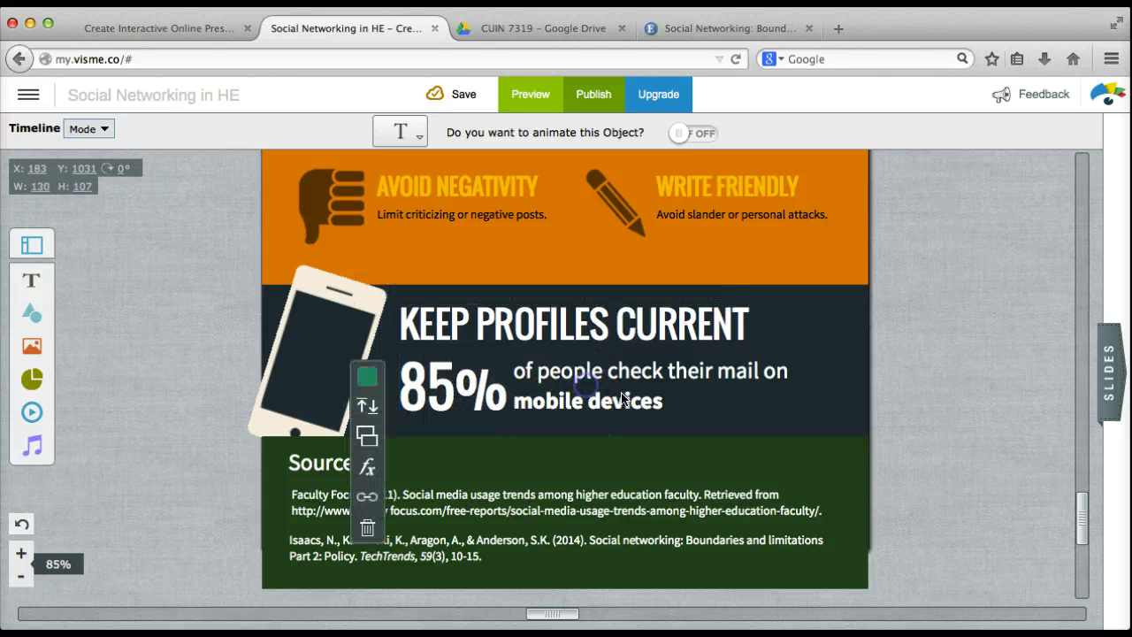
{"action": "left_click", "coordinate": [656, 397]}
{"action": "left_click_drag", "start_coordinate": [273, 349], "coordinate": [339, 305]}
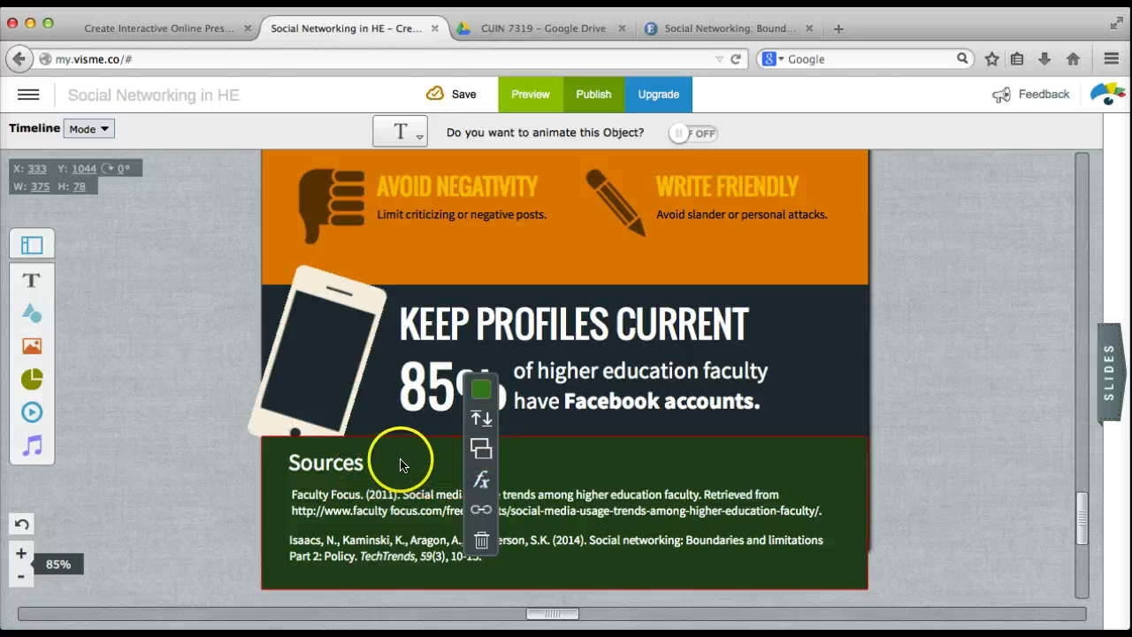
Inspect the layering options for the phone image.
{"action": "left_click", "coordinate": [324, 415]}
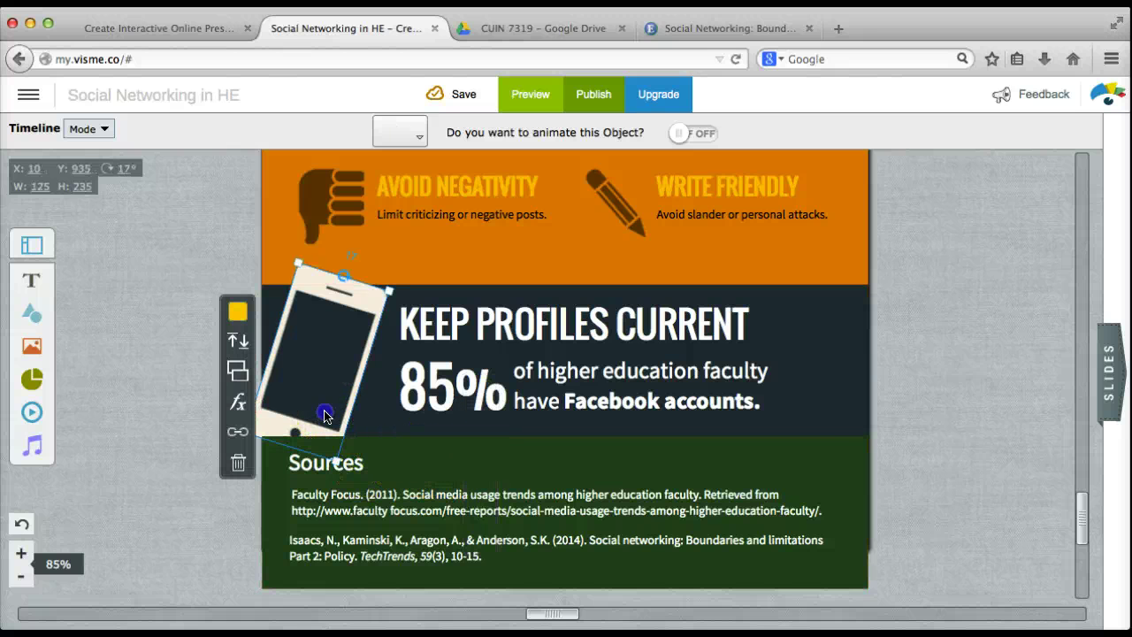
{"action": "right_click", "coordinate": [310, 366]}
{"action": "mouse_move", "coordinate": [321, 374]}
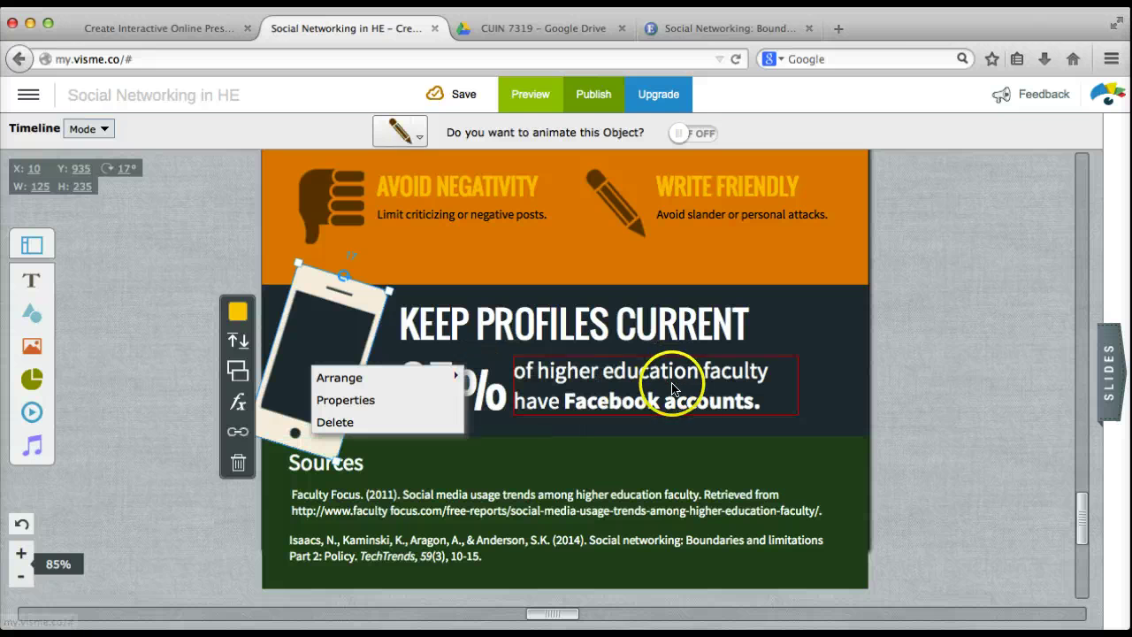
{"action": "left_click", "coordinate": [975, 443]}
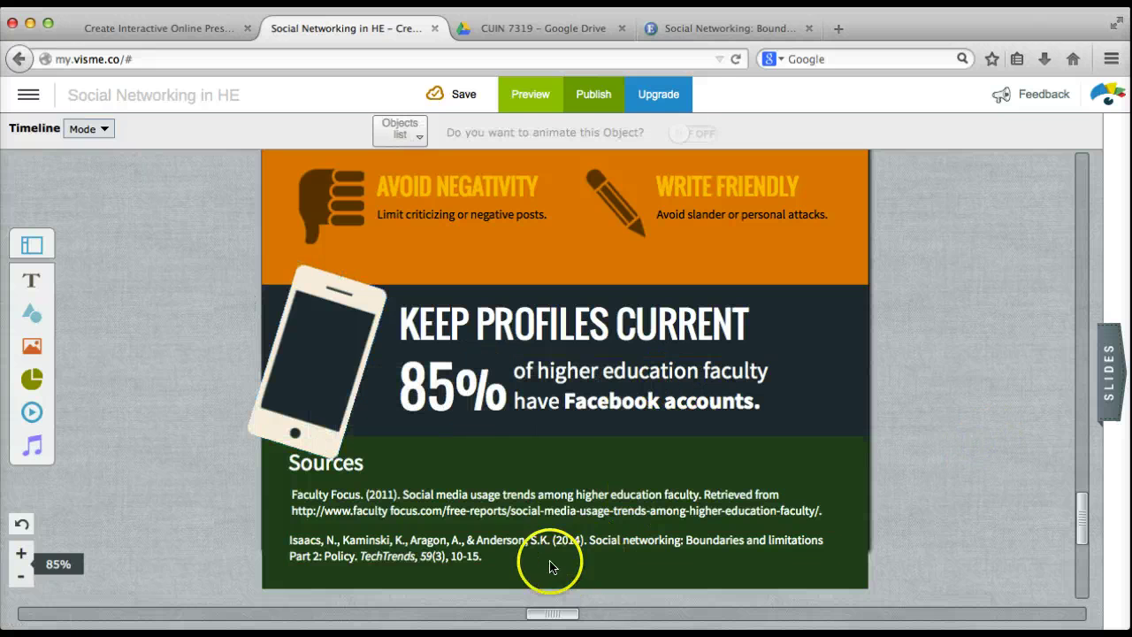
Move the Sources heading slightly lower and zoom out to the whole infographic.
{"action": "left_click_drag", "start_coordinate": [341, 472], "coordinate": [338, 508]}
{"action": "left_click", "coordinate": [341, 480]}
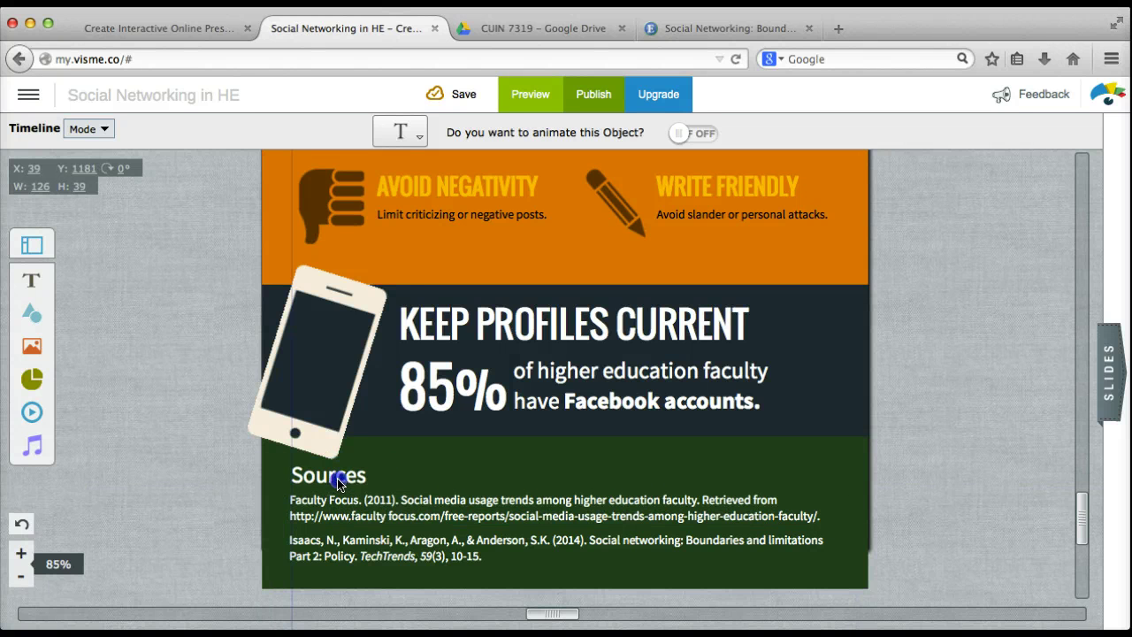
{"action": "left_click_drag", "start_coordinate": [337, 478], "coordinate": [344, 506]}
{"action": "left_click", "coordinate": [911, 505]}
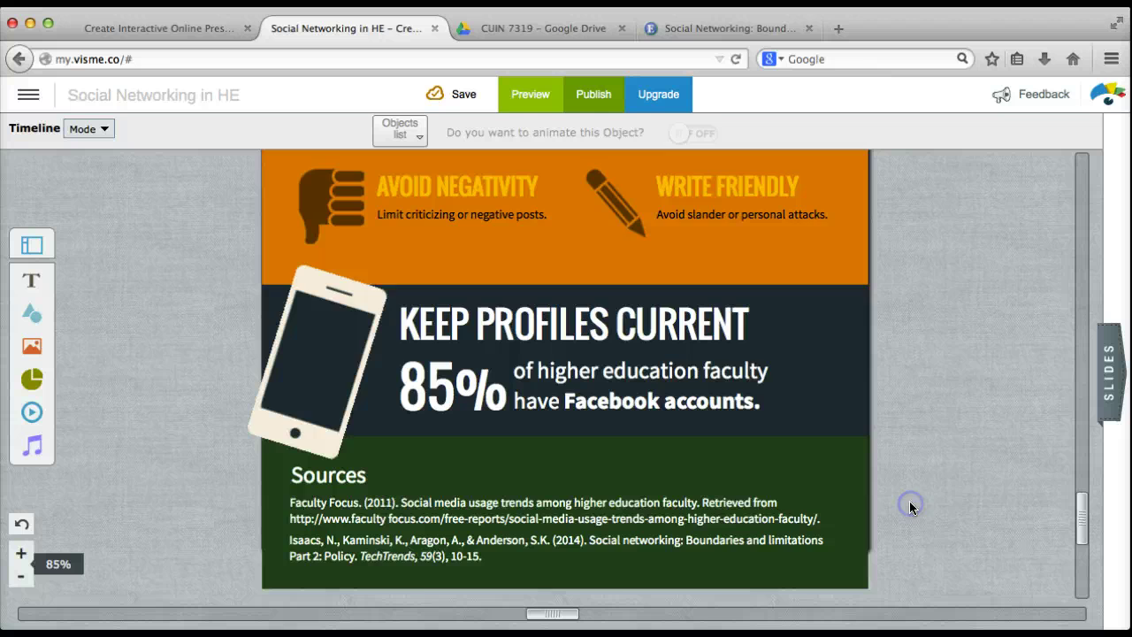
{"action": "scroll", "coordinate": [907, 506], "scroll_direction": "down", "scroll_amount": 5}
{"action": "left_click", "coordinate": [592, 273]}
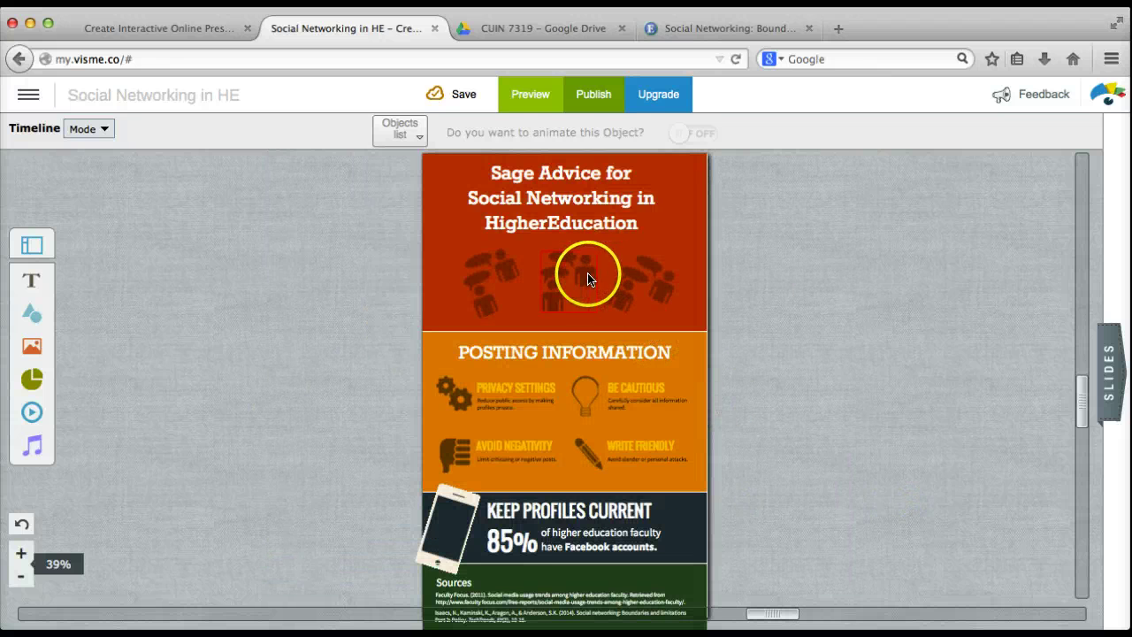
Add a short body text element for the author byline under the Sage Advice title.
{"action": "left_click", "coordinate": [34, 280]}
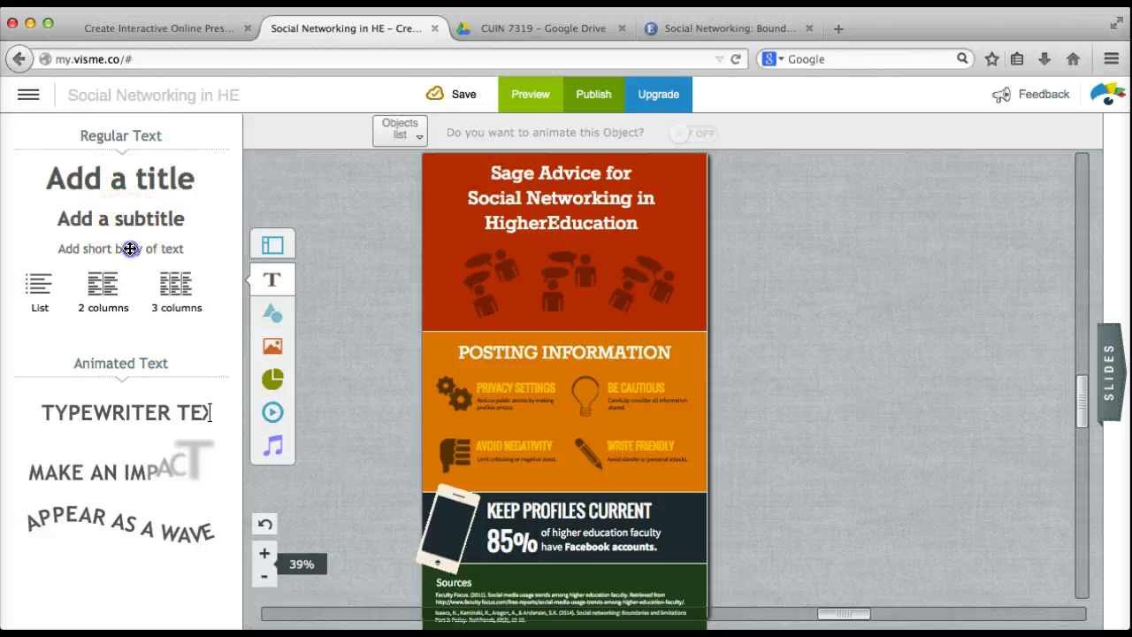
{"action": "left_click", "coordinate": [129, 247]}
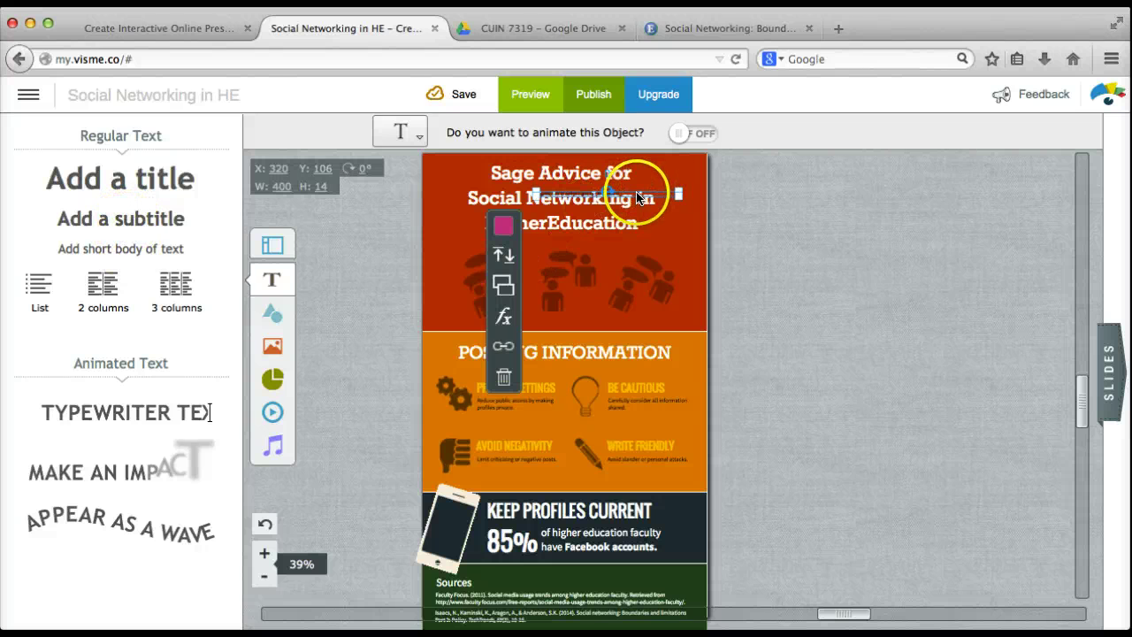
{"action": "left_click_drag", "start_coordinate": [645, 191], "coordinate": [630, 248]}
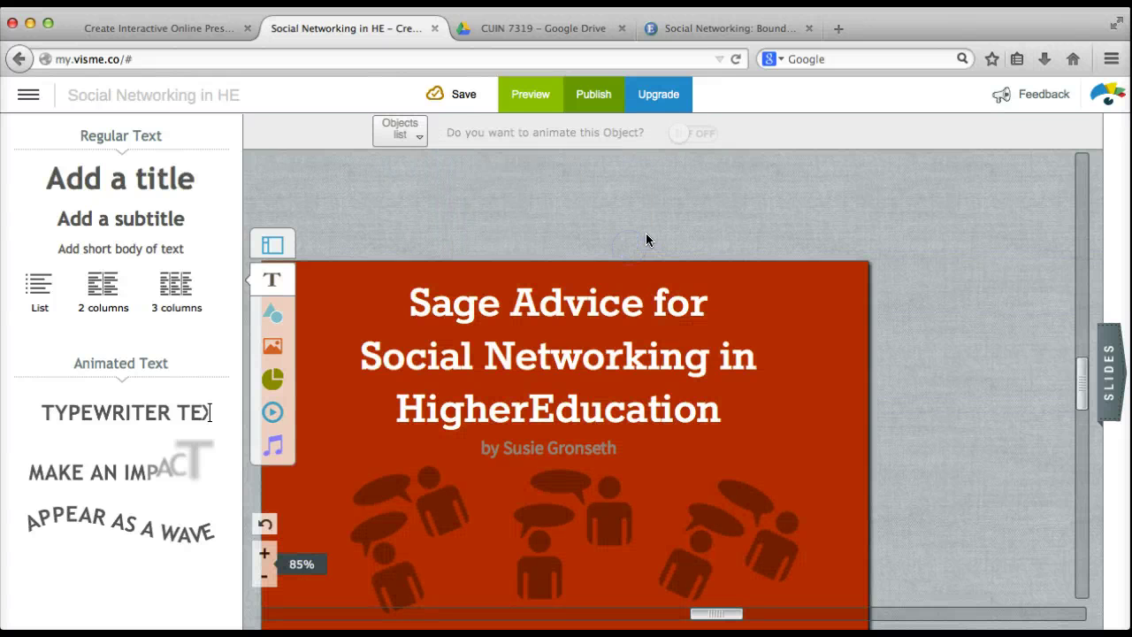
{"action": "scroll", "coordinate": [645, 240], "scroll_direction": "down", "scroll_amount": 2}
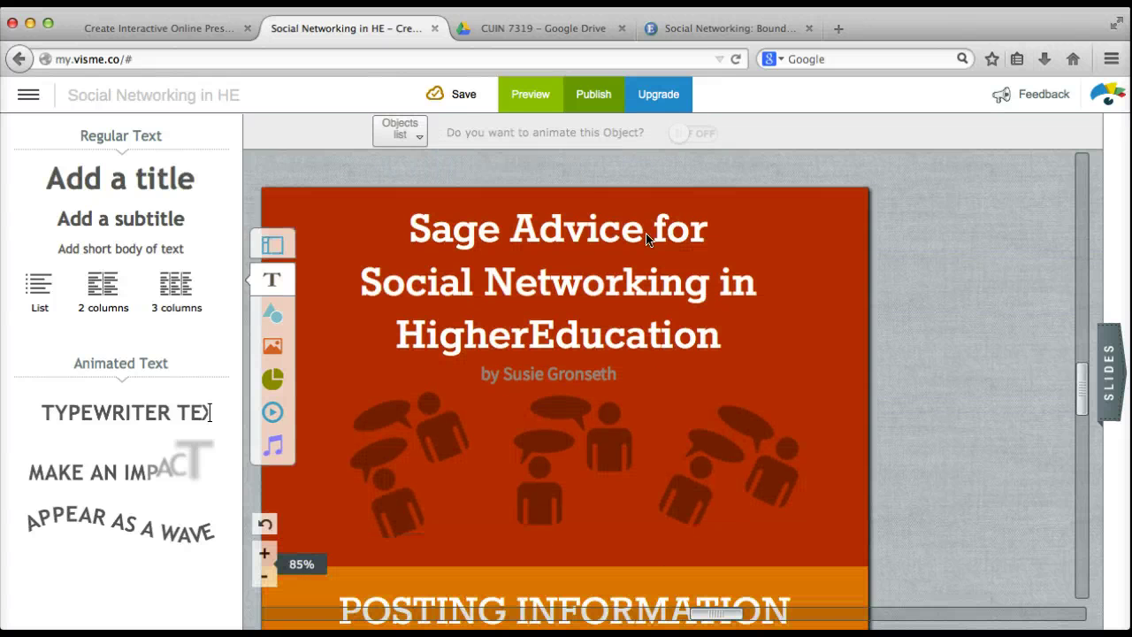
Save and publish the infographic, checking download options before returning to the share link.
{"action": "left_click", "coordinate": [436, 108]}
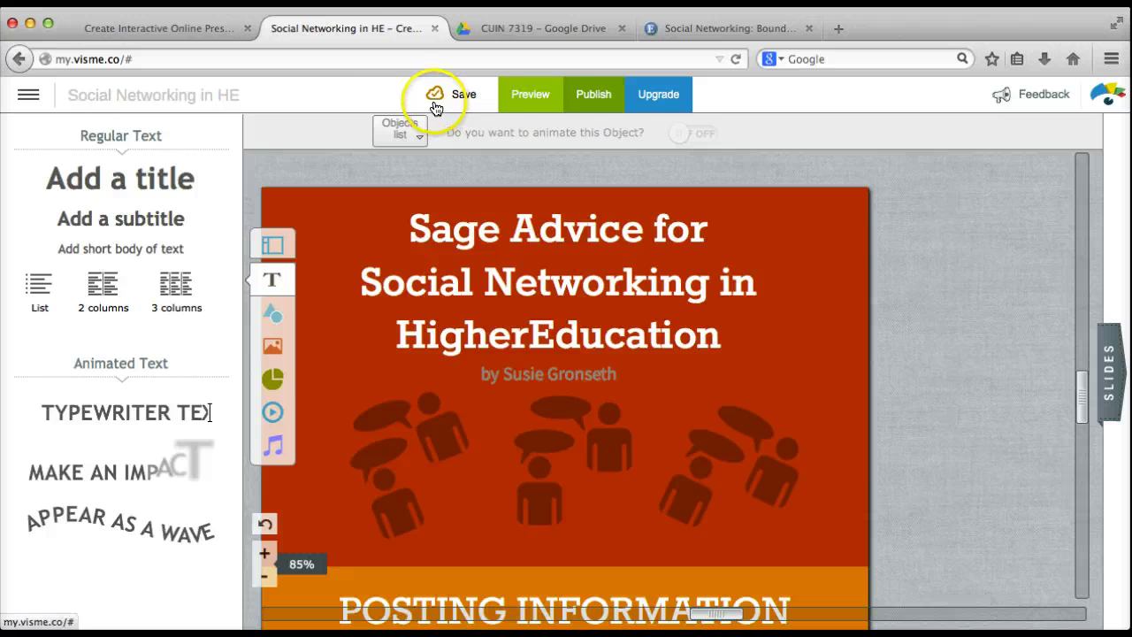
{"action": "left_click", "coordinate": [585, 95]}
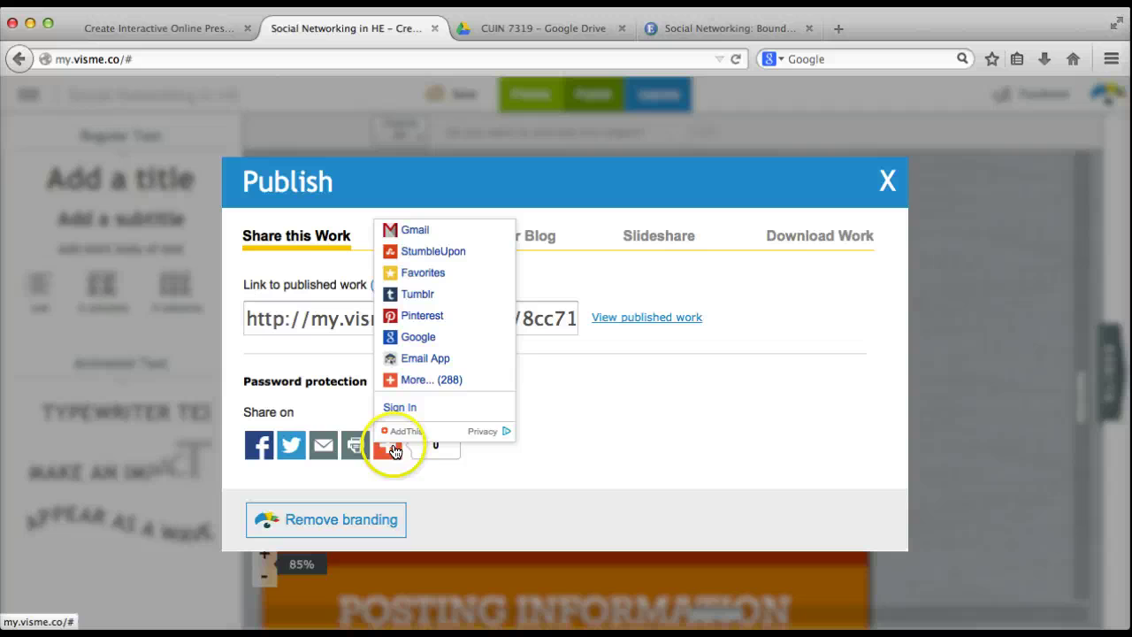
{"action": "left_click", "coordinate": [796, 237]}
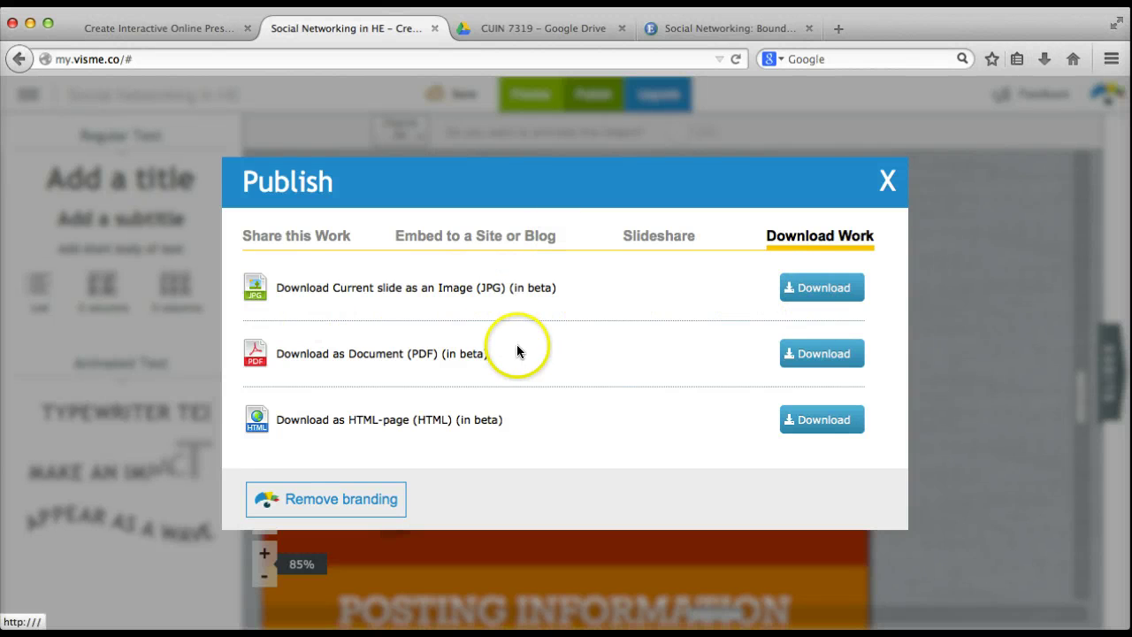
{"action": "left_click", "coordinate": [318, 238]}
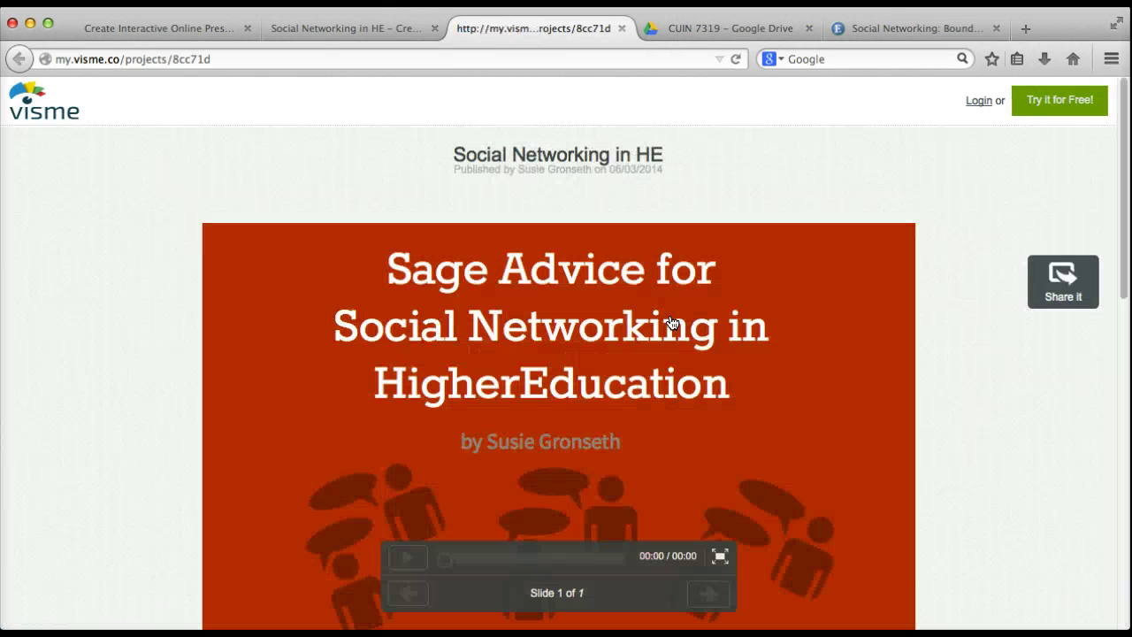
Scroll through the published infographic down to the green Sources section.
{"action": "scroll", "coordinate": [653, 420], "scroll_direction": "down", "scroll_amount": 3}
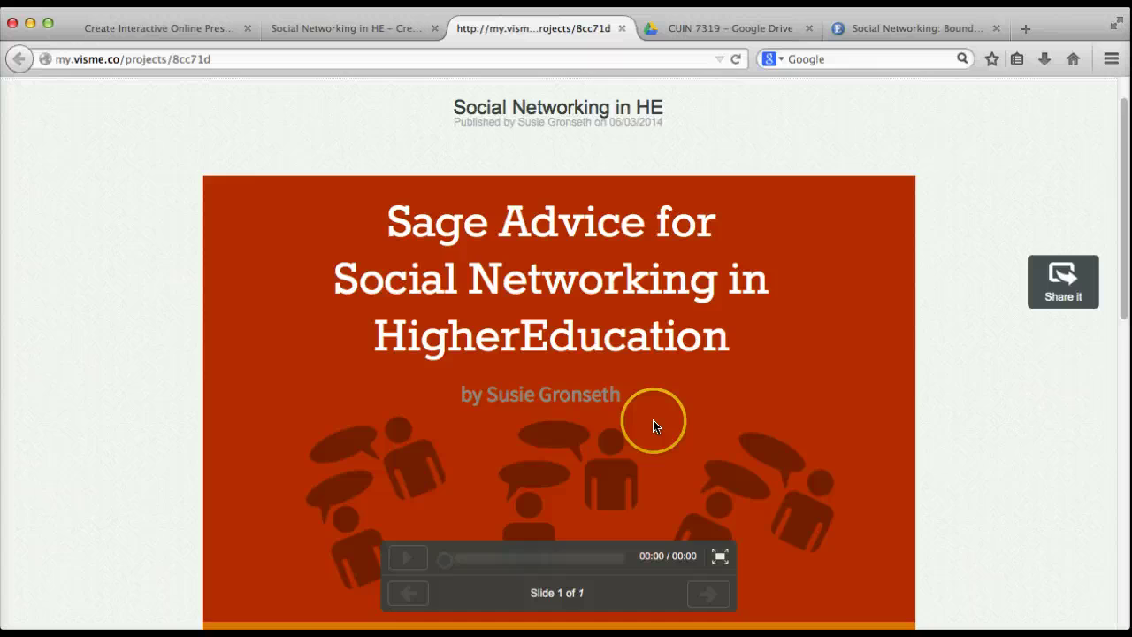
{"action": "scroll", "coordinate": [652, 424], "scroll_direction": "down", "scroll_amount": 10}
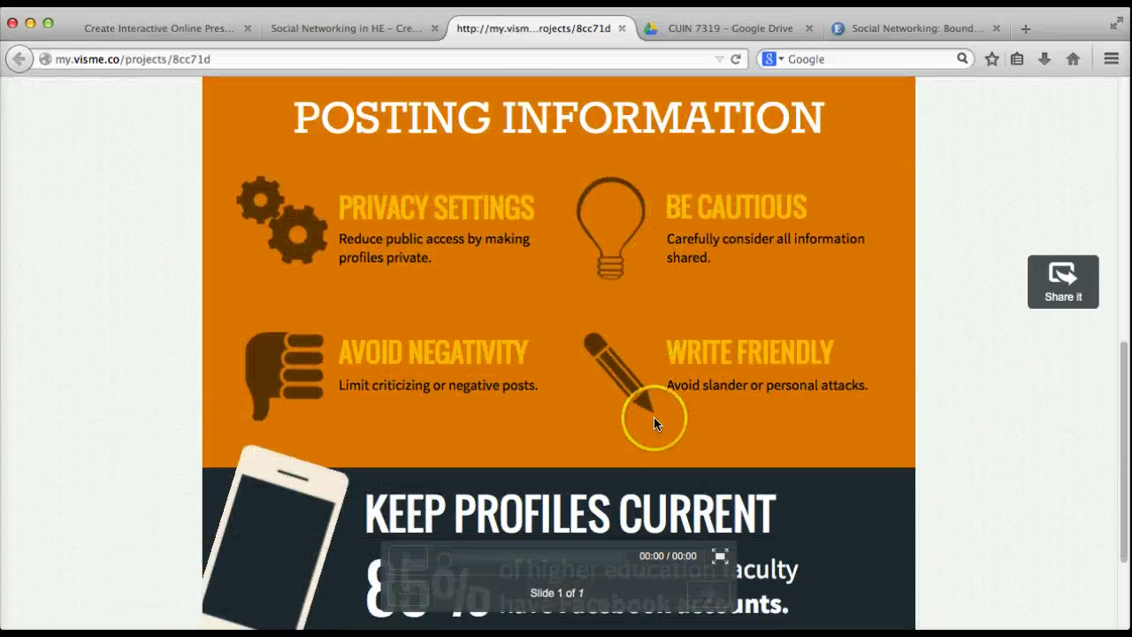
{"action": "scroll", "coordinate": [653, 423], "scroll_direction": "down", "scroll_amount": 2}
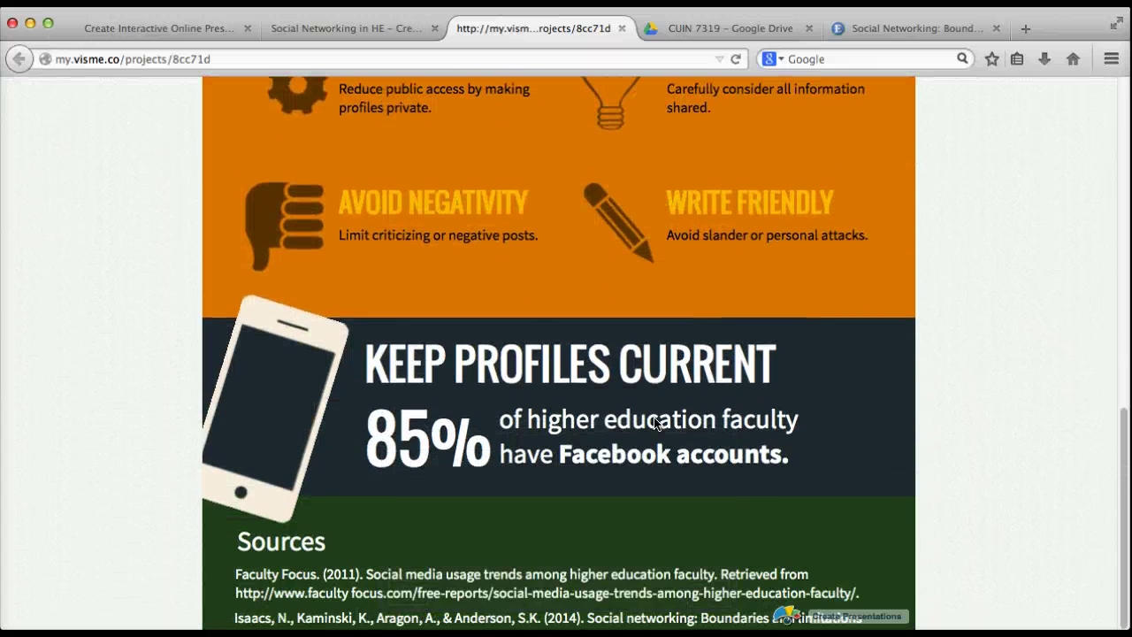